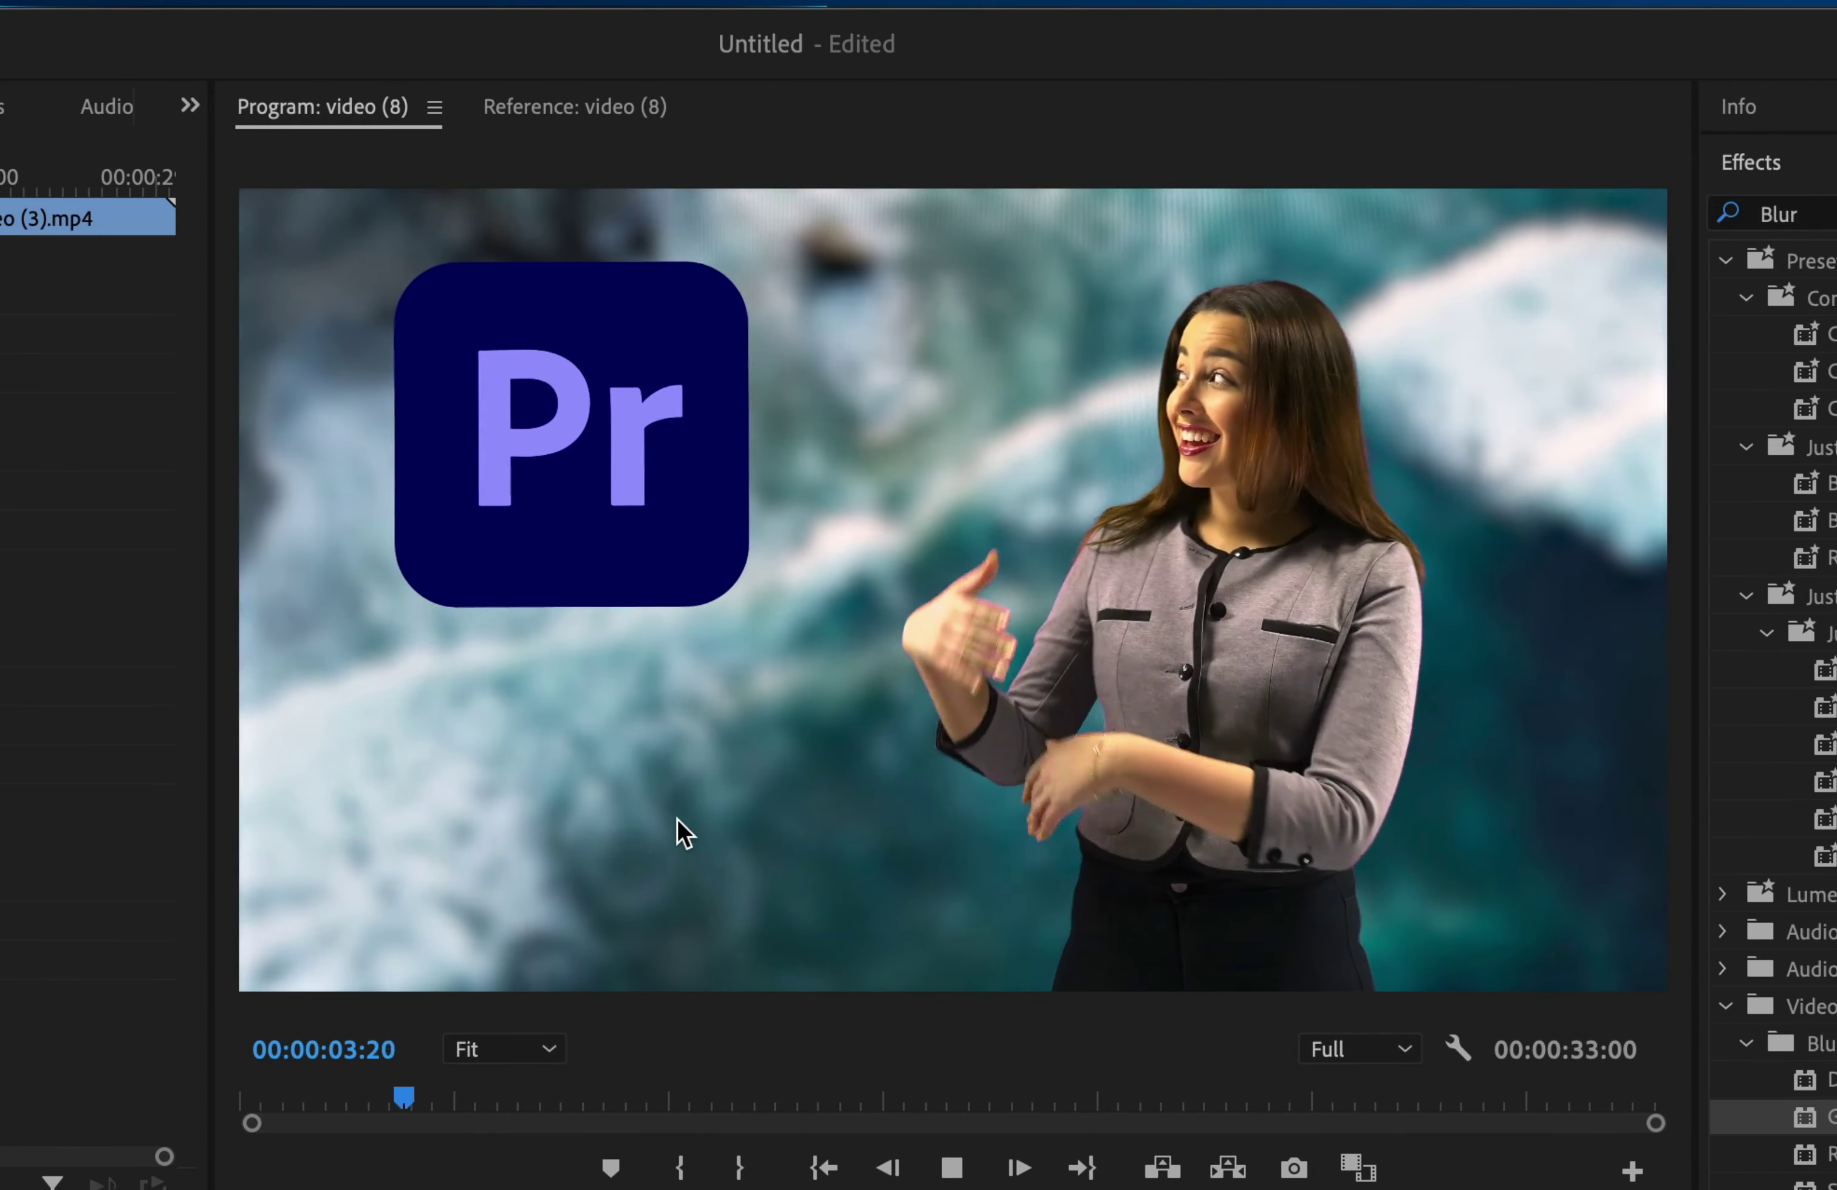
Step: Stop the preview so the sequence rests at its start with the Pr logo centred
key("space")
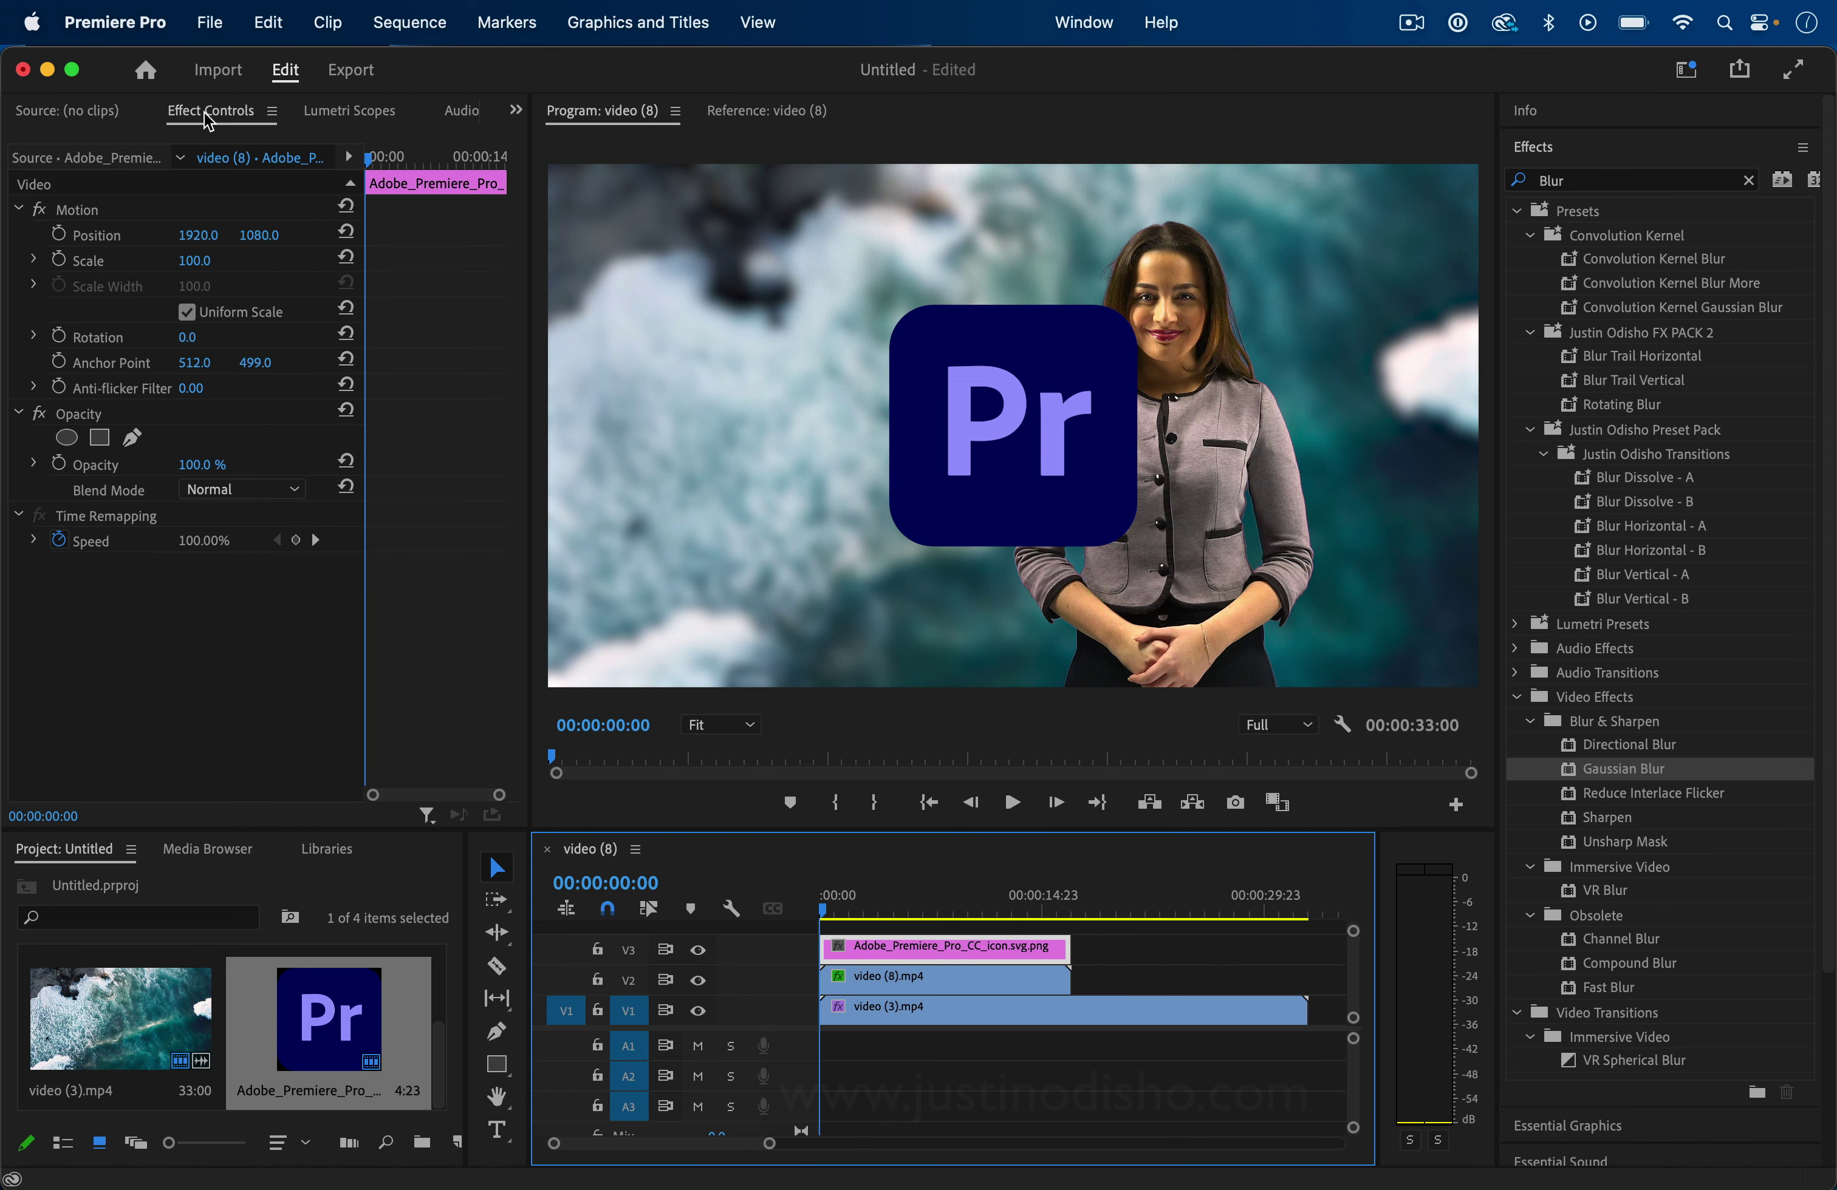
Step: Move the Pr logo left to the upper-left area at 907.4, 734.2, undoing the accidental tilt
left_click(96, 212)
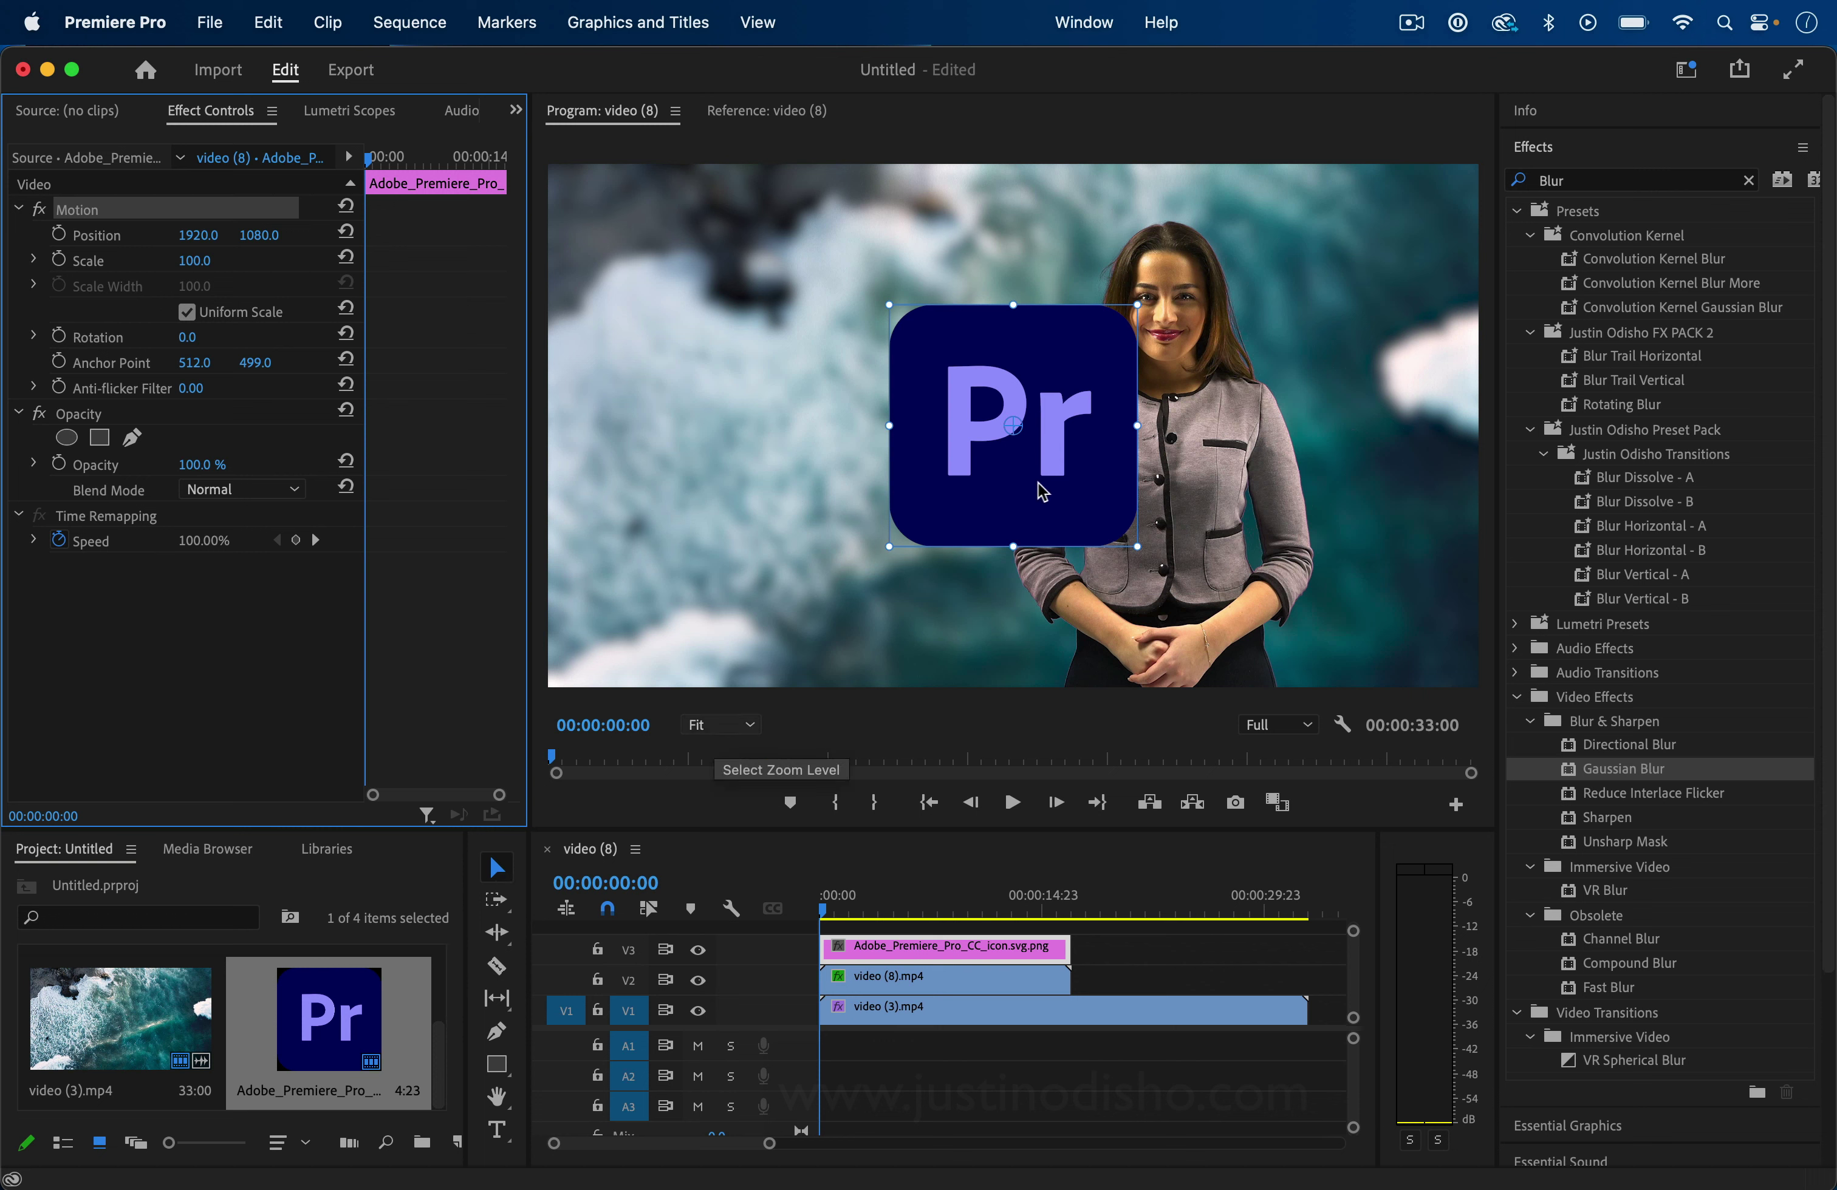
left_click_drag(1043, 487, 794, 396)
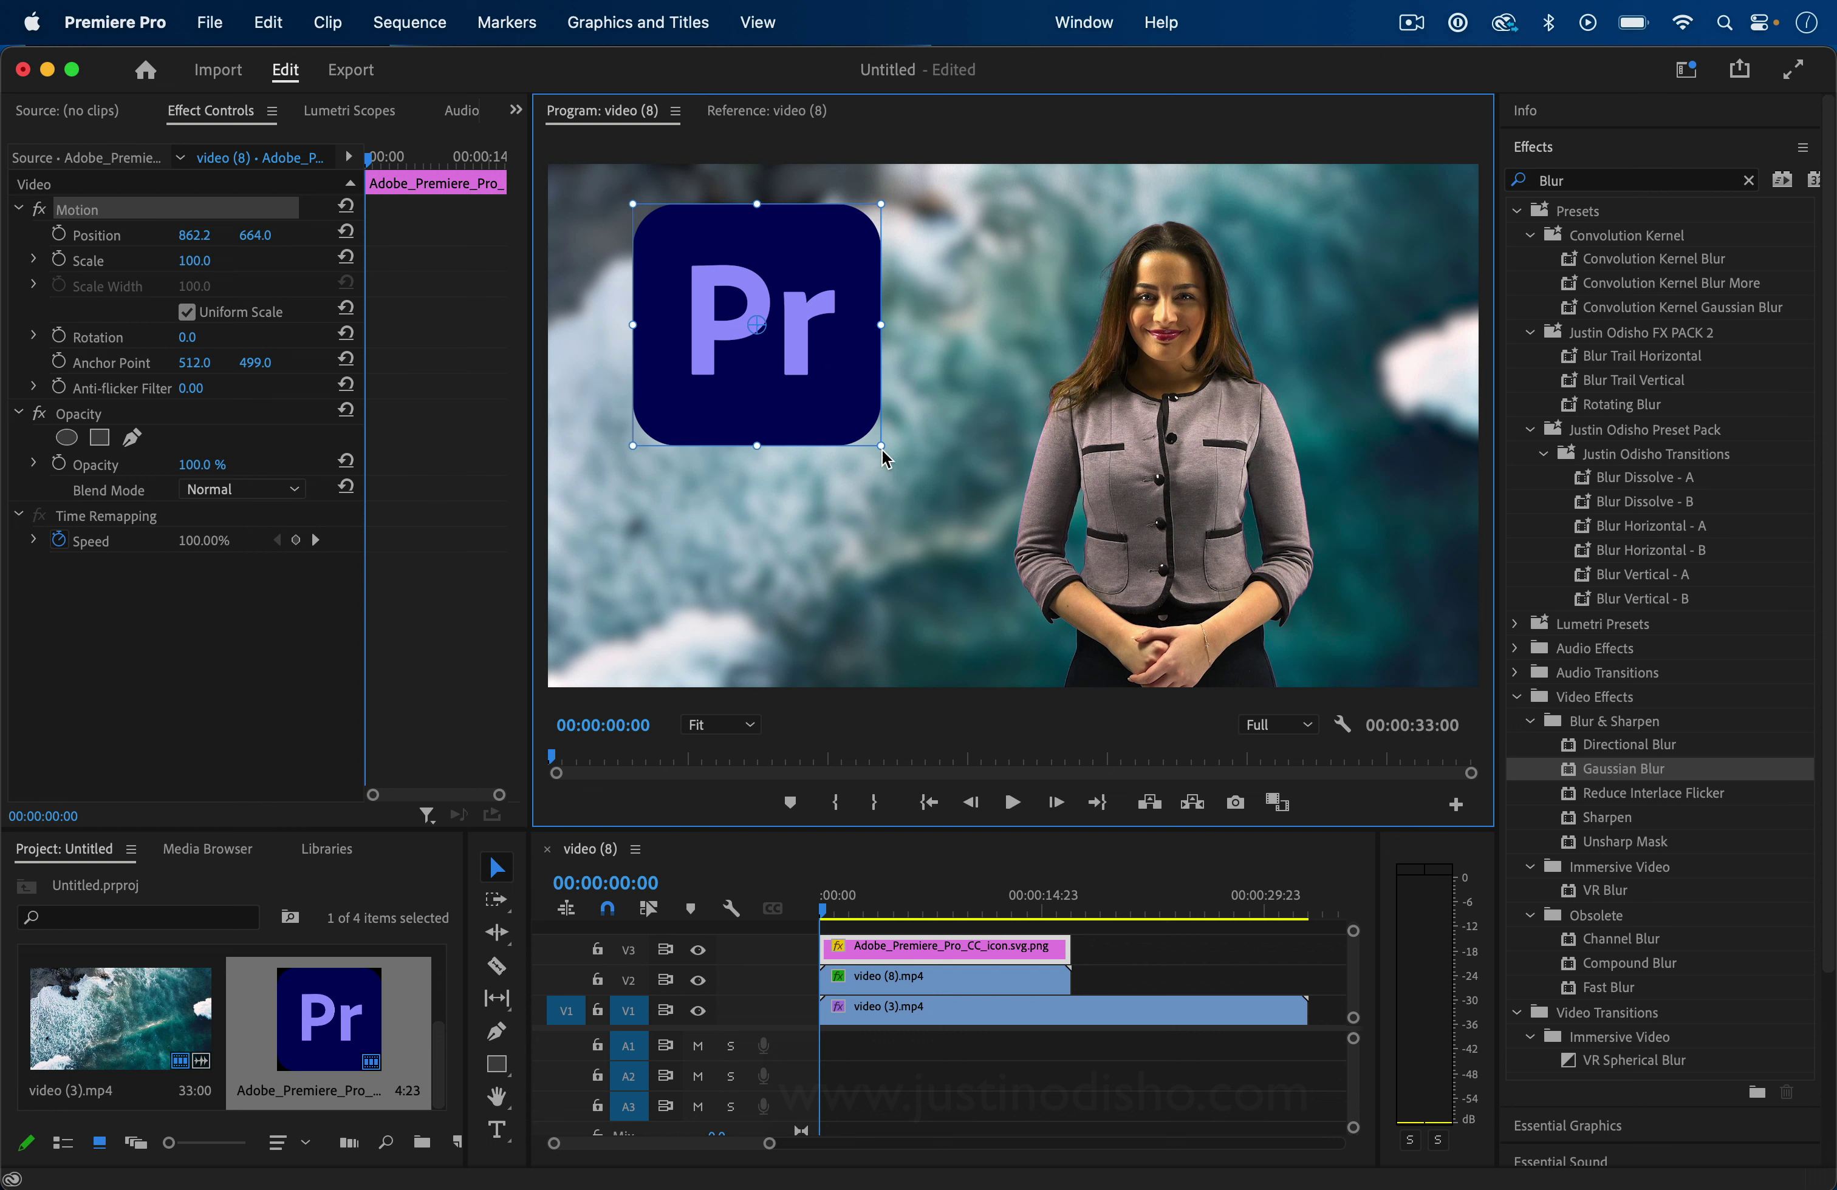
mouse_move(887, 450)
left_mouse_down()
mouse_move(893, 435)
mouse_move(887, 448)
mouse_move(810, 387)
mouse_move(878, 440)
left_mouse_up()
key("super+z")
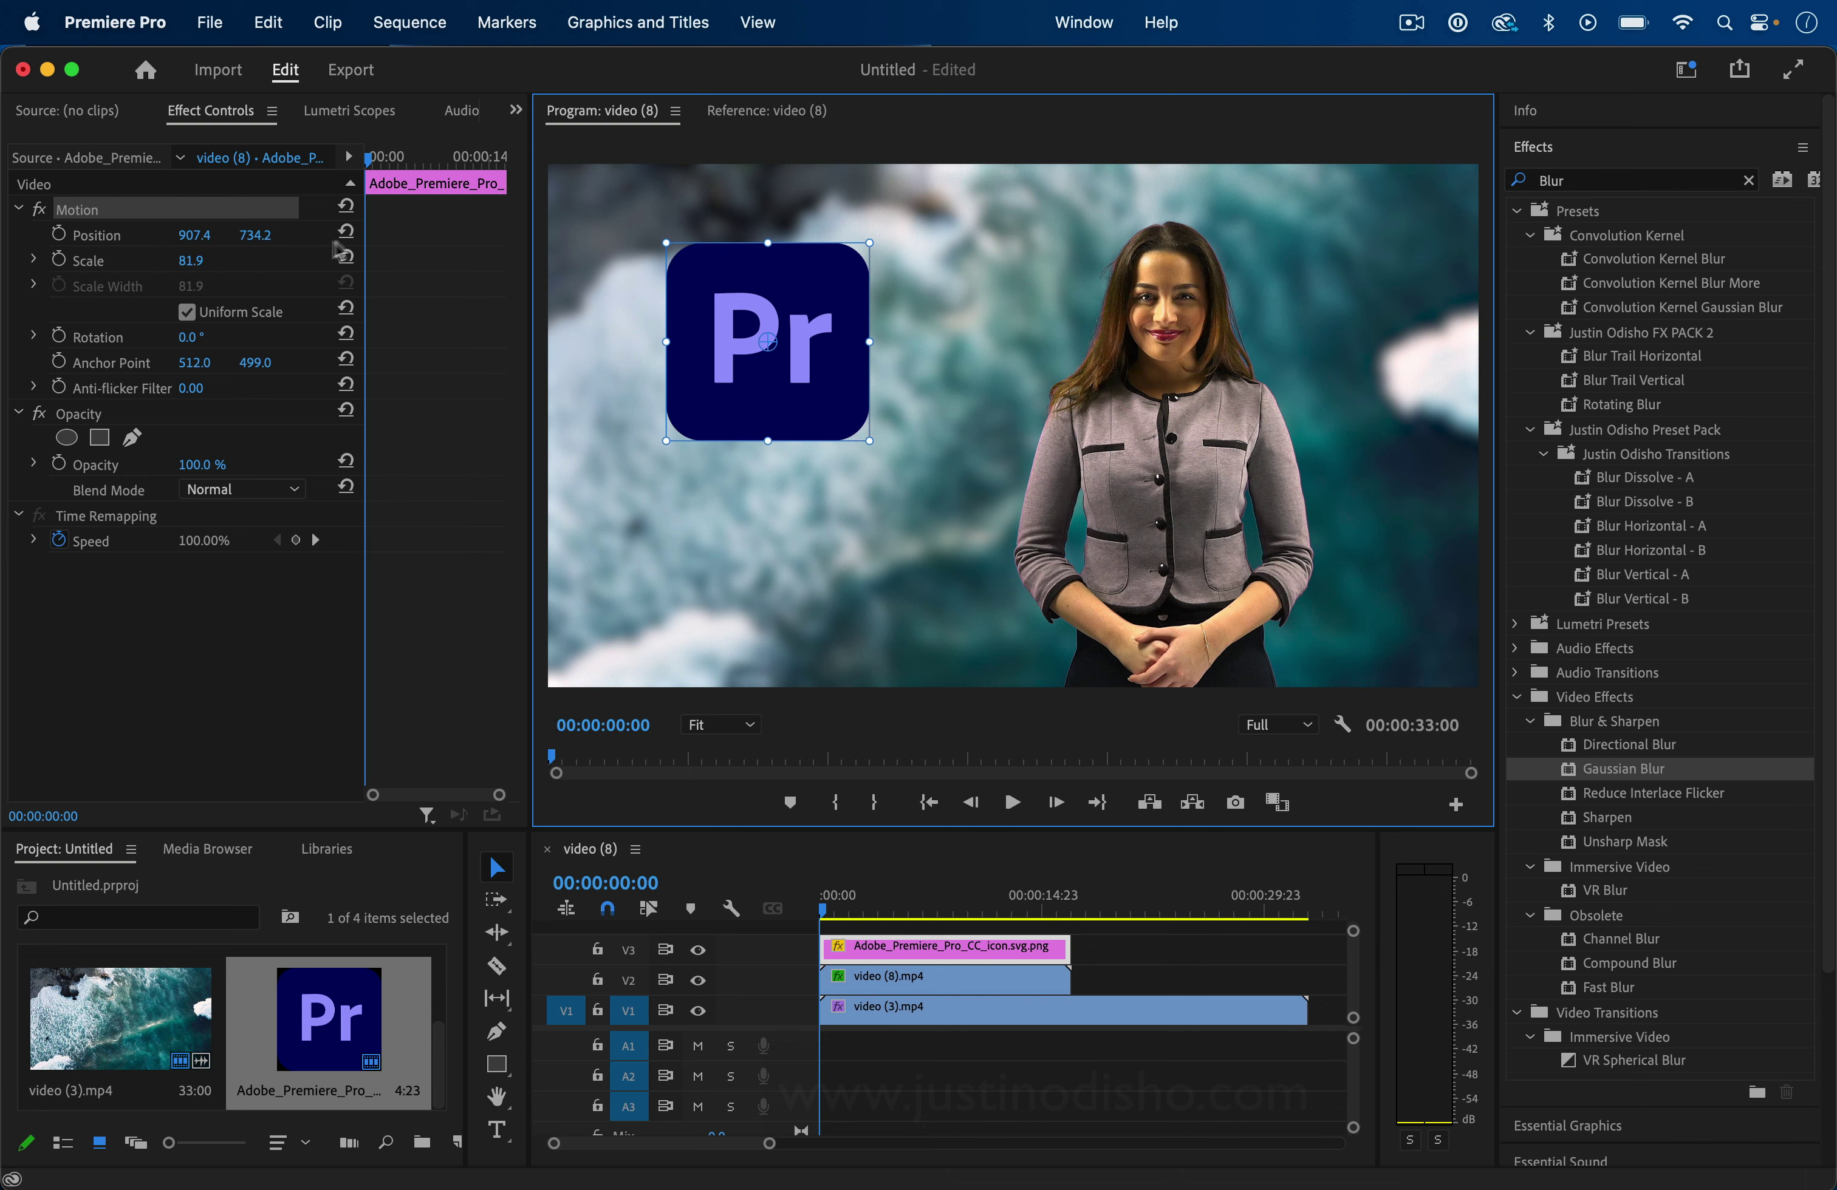
Step: Turn on Position, Scale and Rotation keyframing at the sequence start, then go to 00:00:01:18
left_click(59, 236)
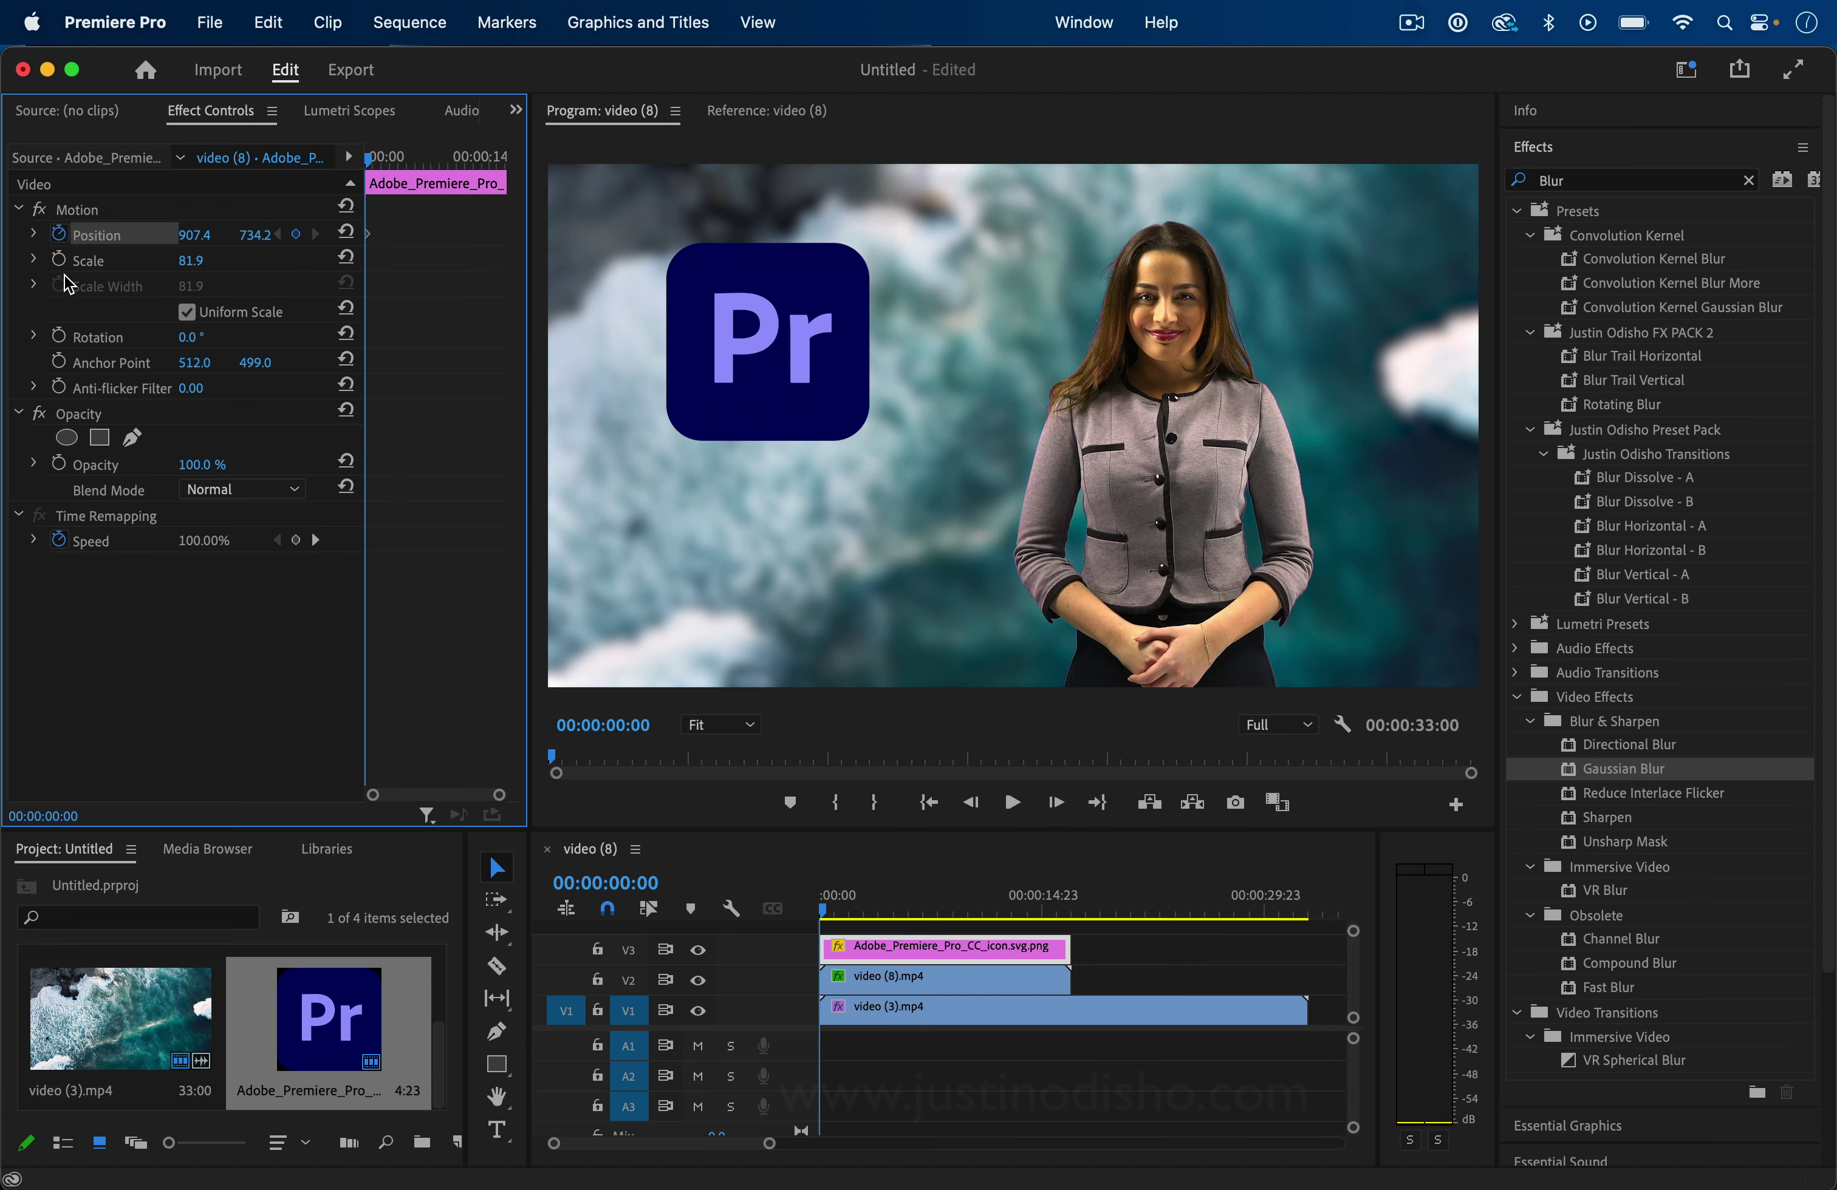
left_click(59, 260)
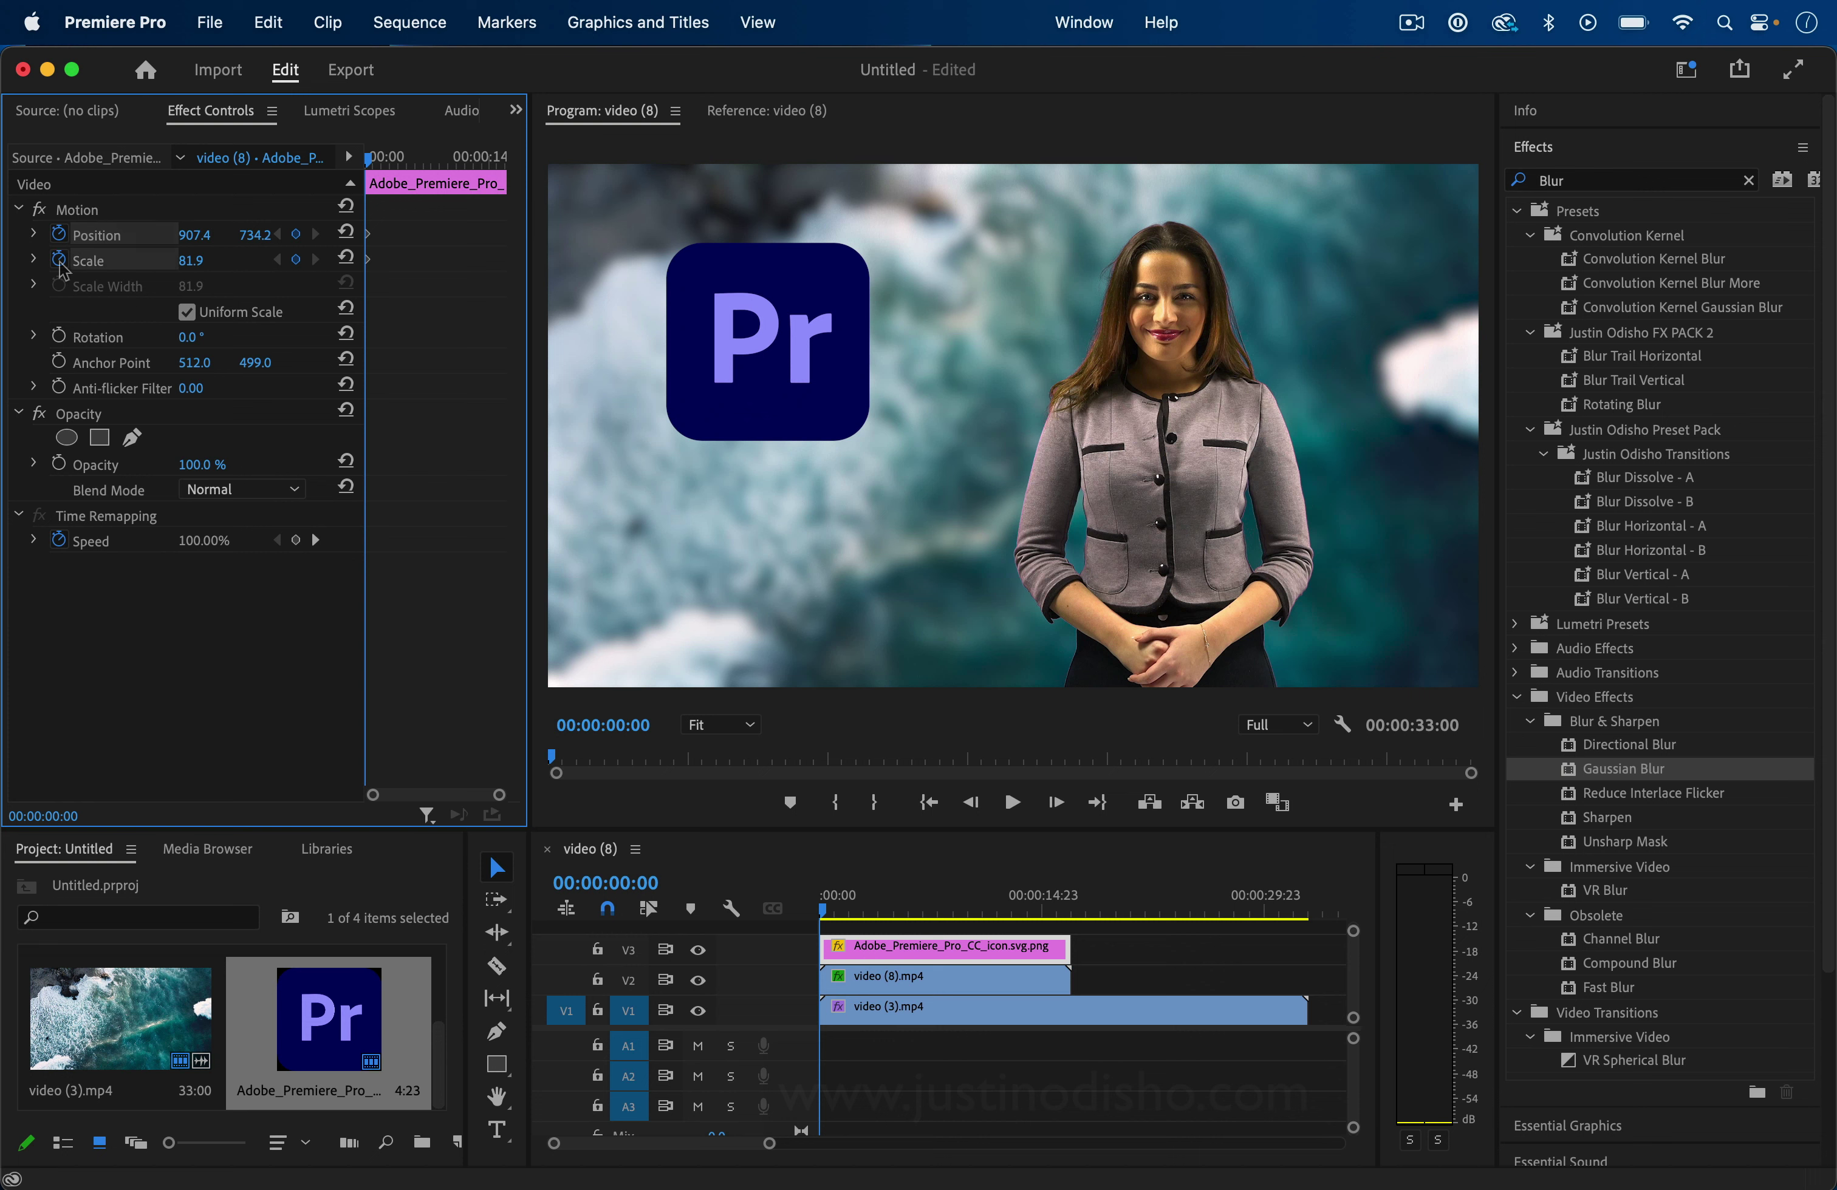
left_click(59, 337)
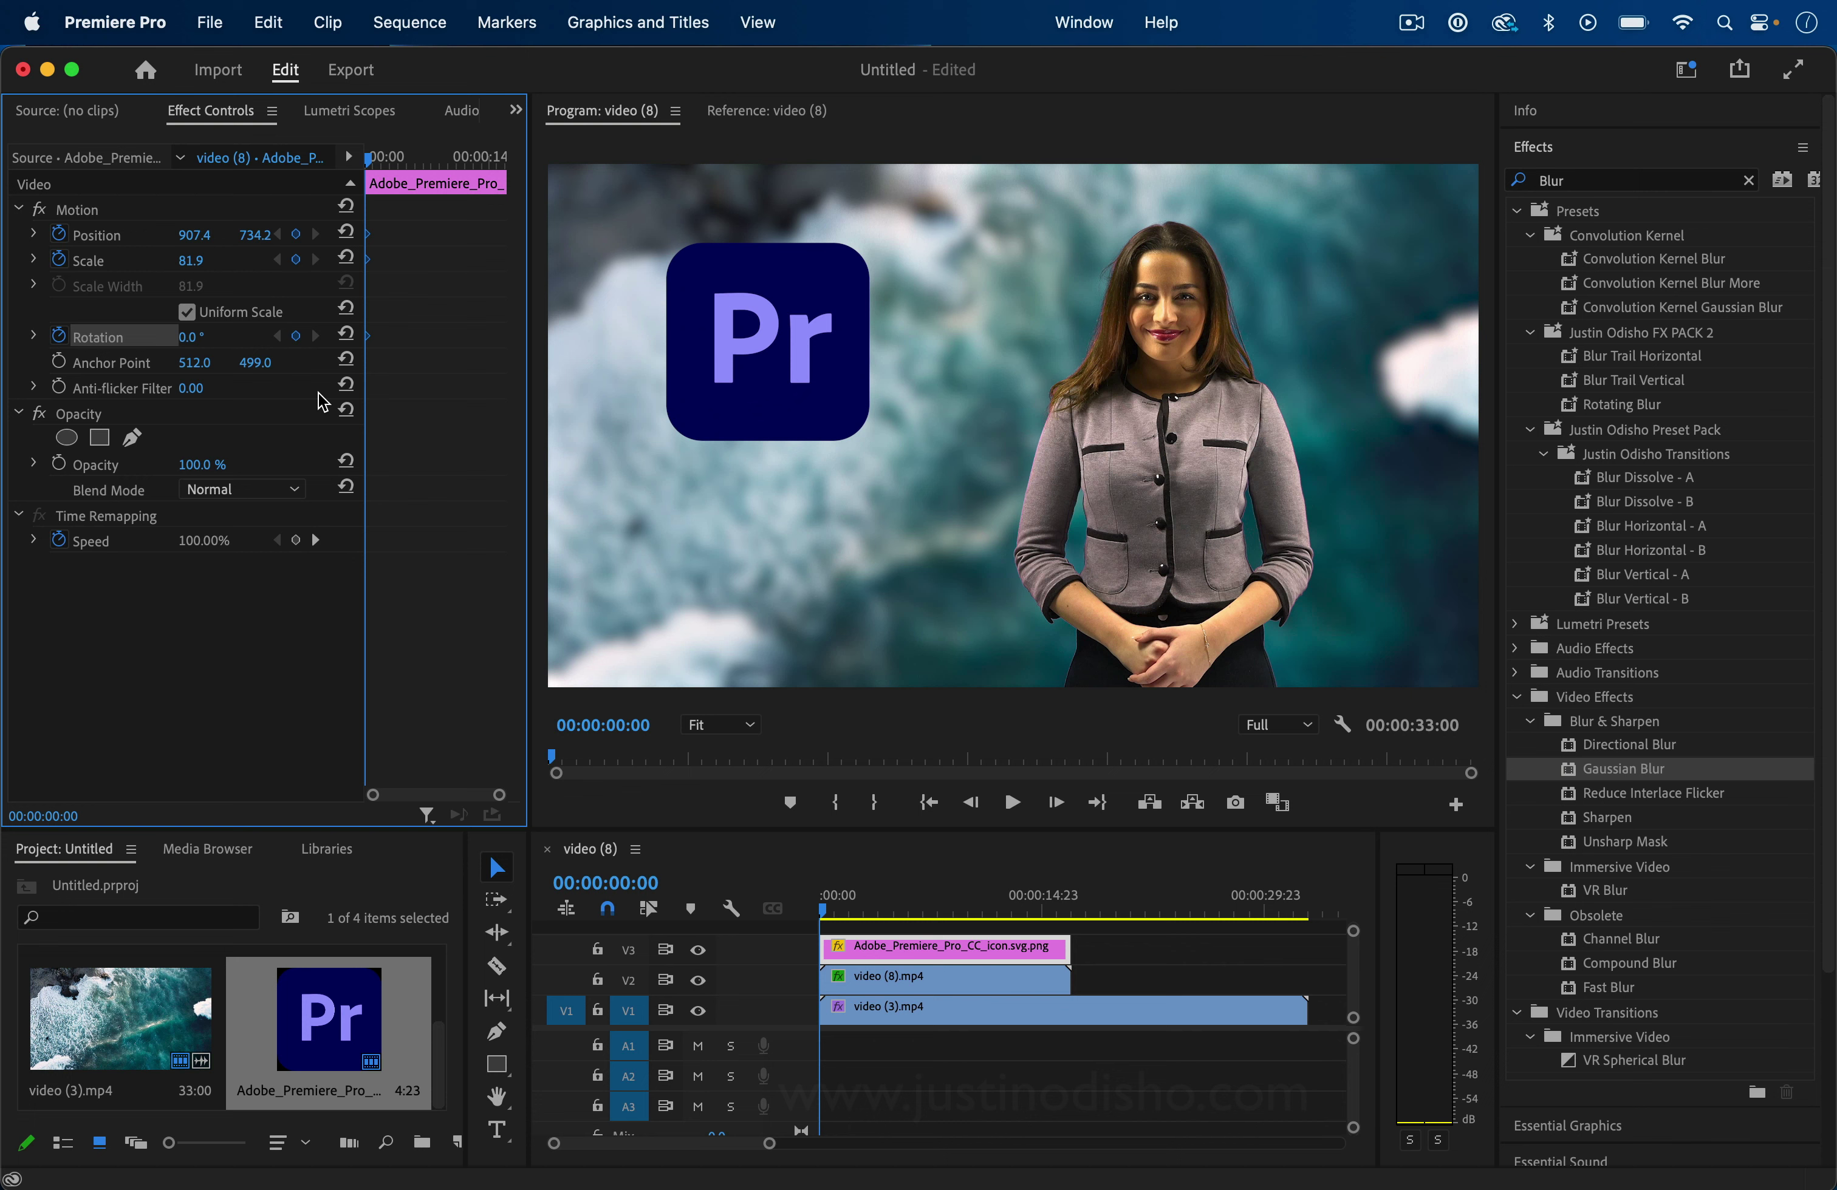
left_click_drag(371, 158, 386, 159)
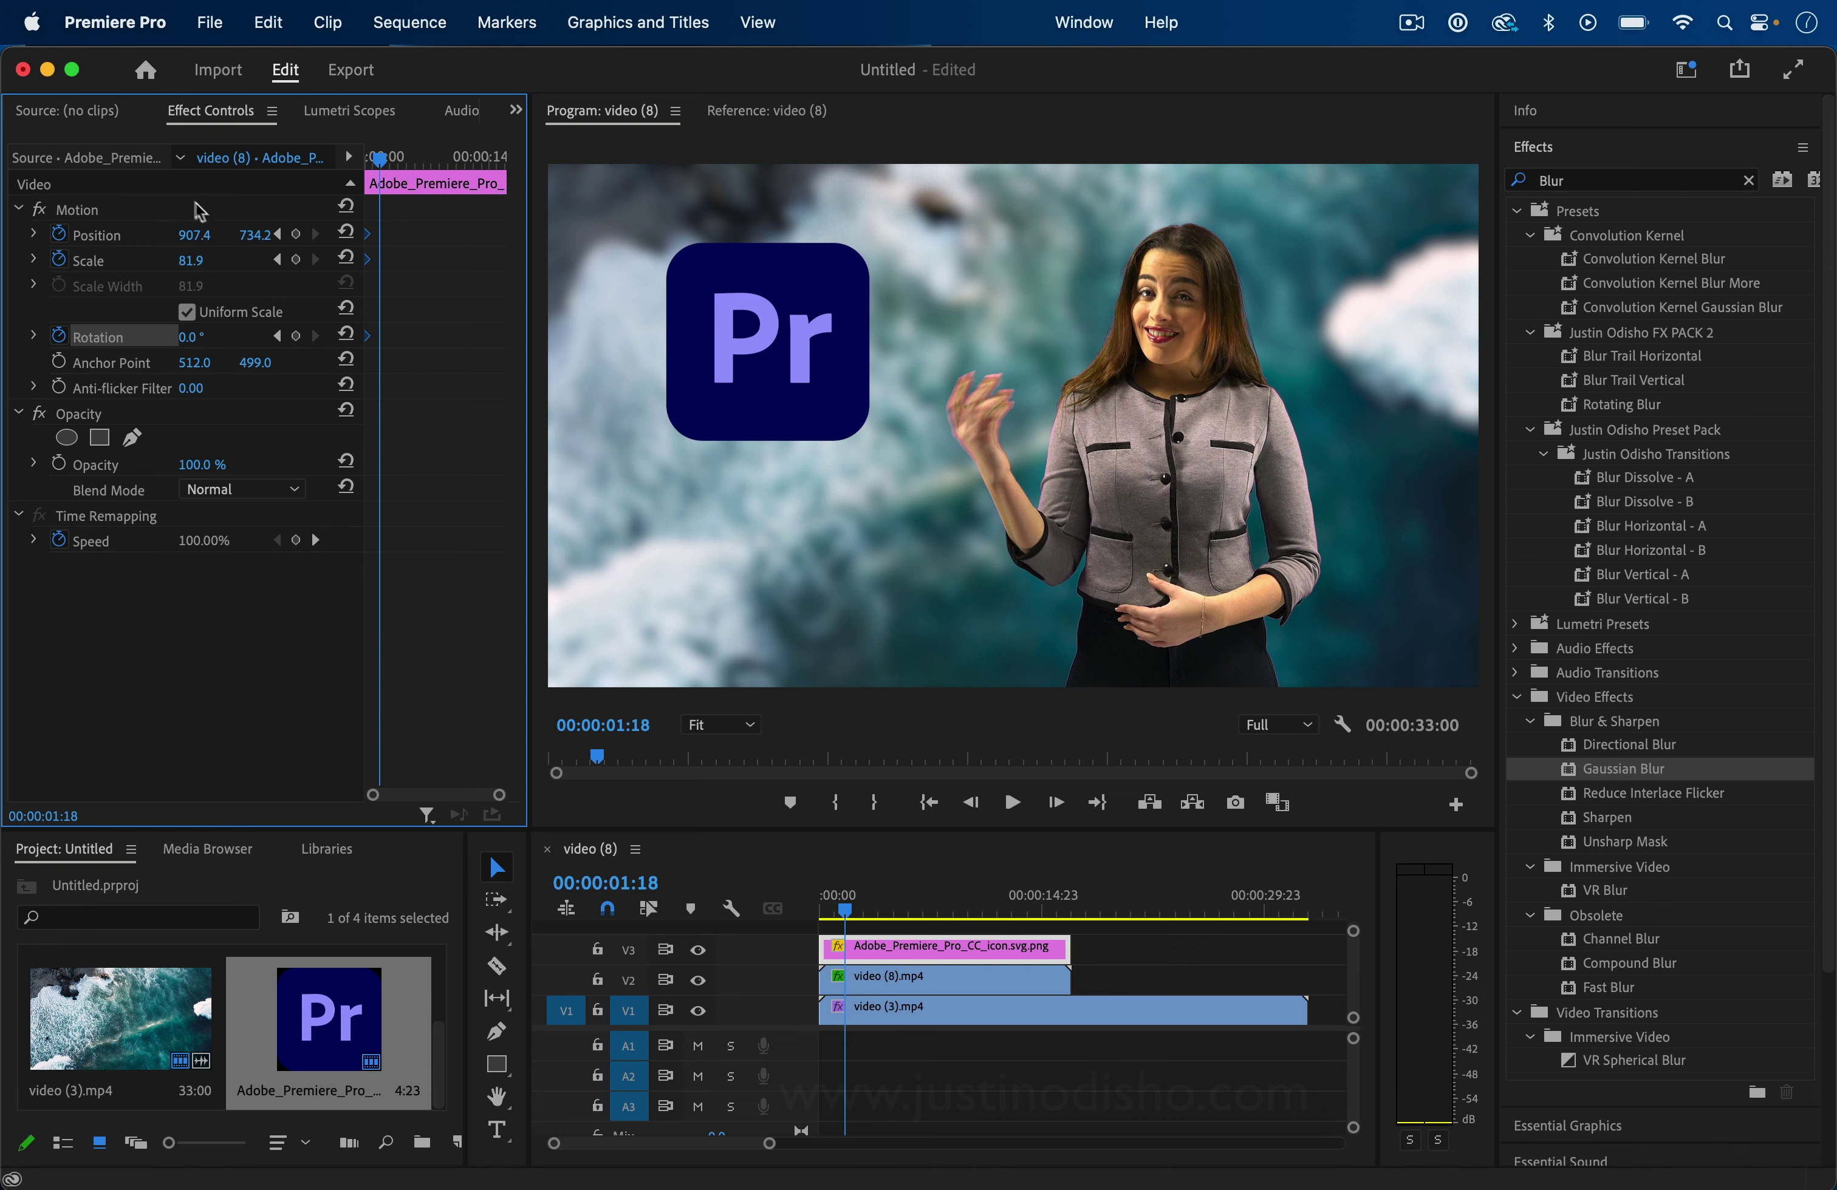
Step: At 00:00:01:18, nudge the logo up-right, enlarge it to 83.9 and tilt it to 2.8°
left_click(94, 209)
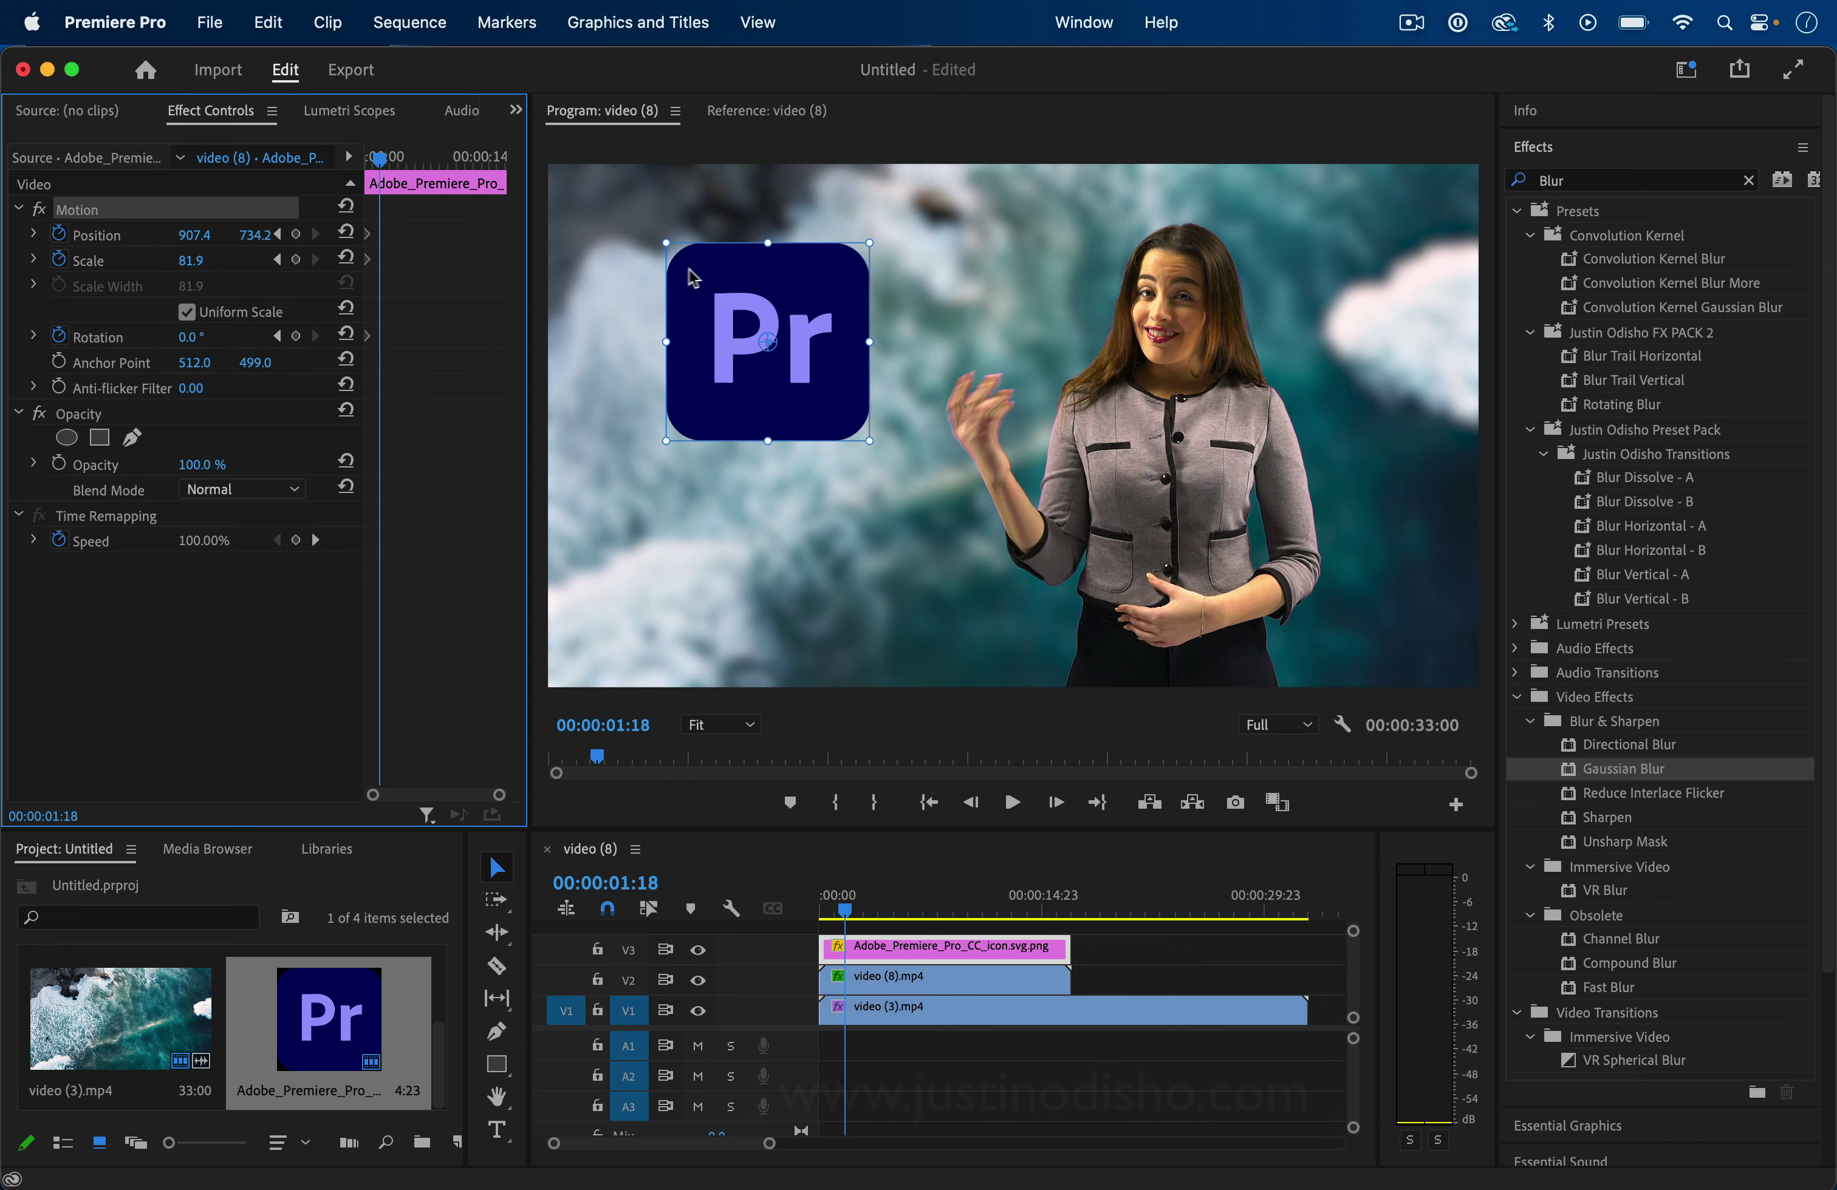
left_click_drag(743, 283, 761, 305)
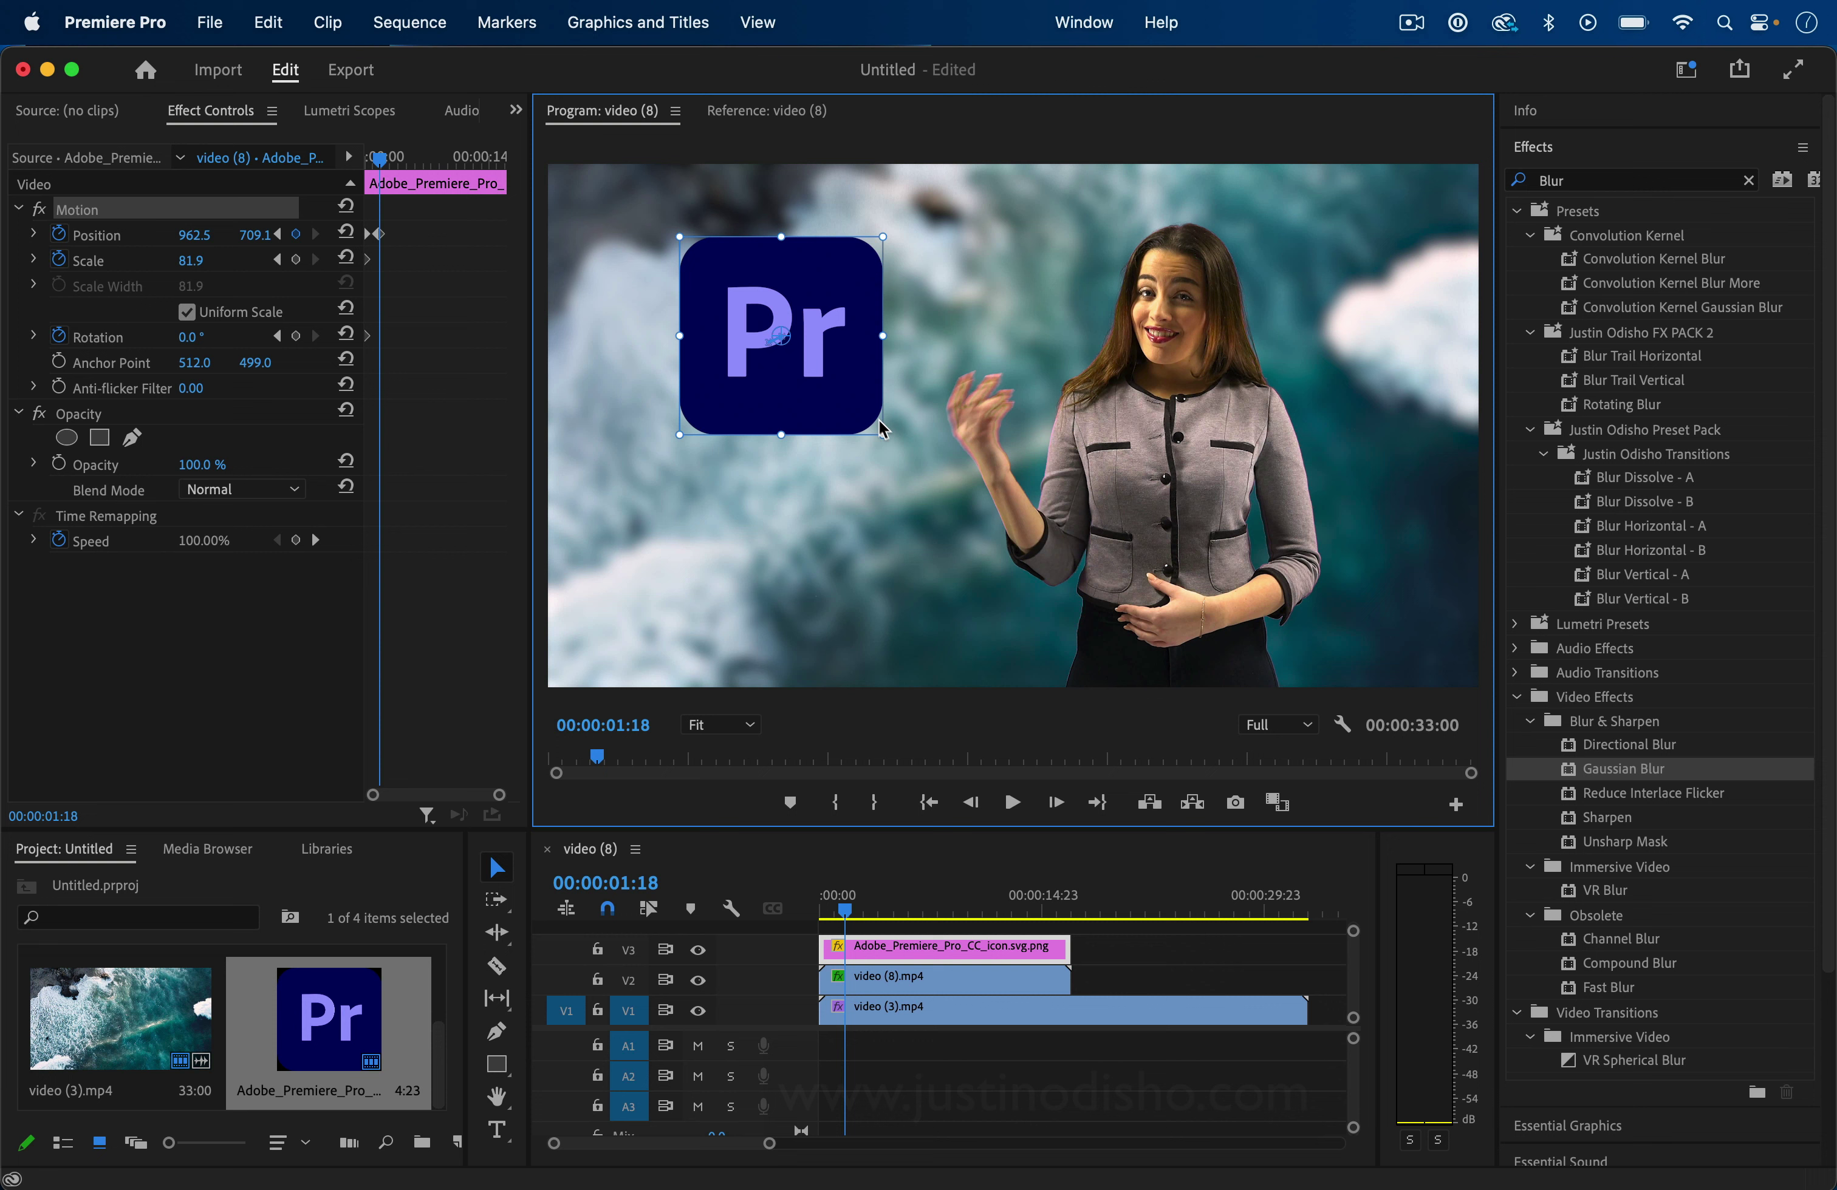
left_click_drag(887, 445, 891, 445)
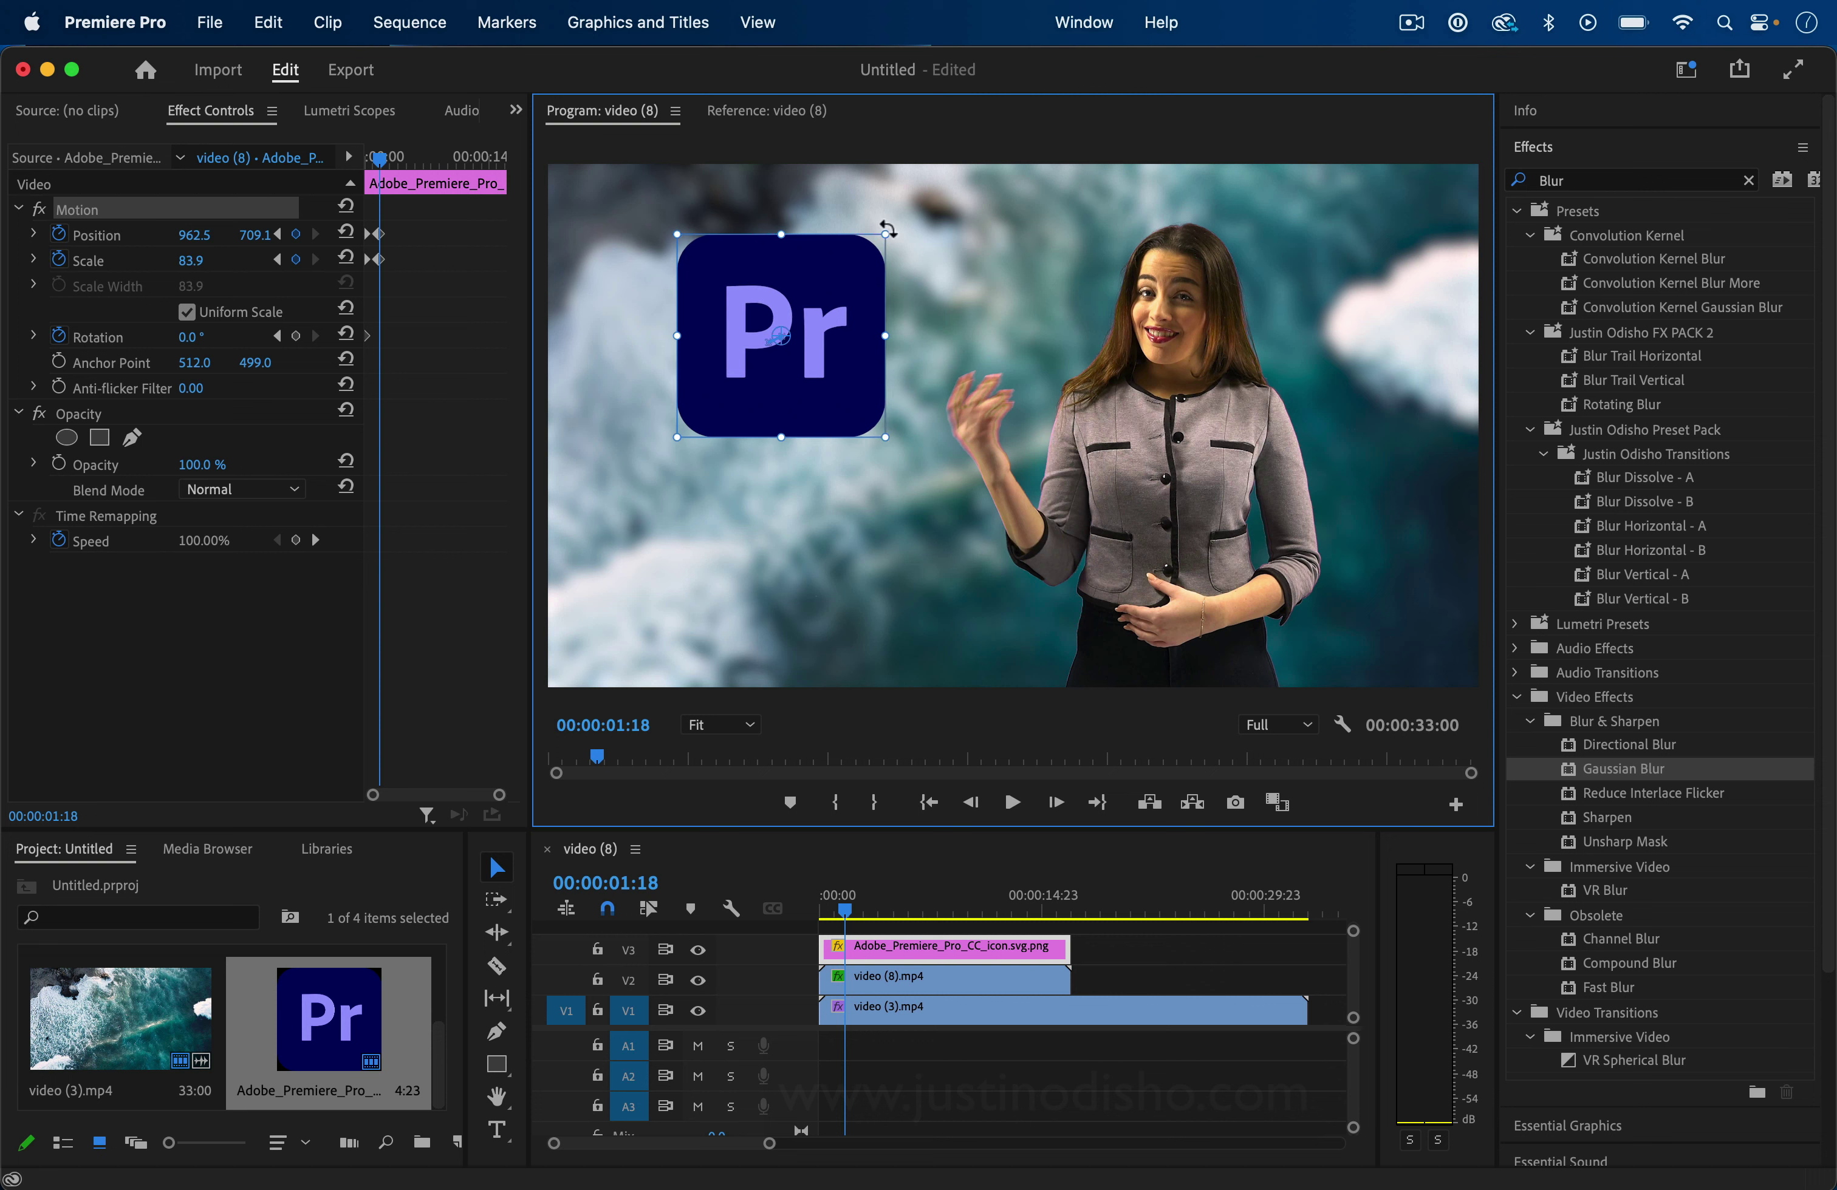
left_click_drag(889, 230, 895, 234)
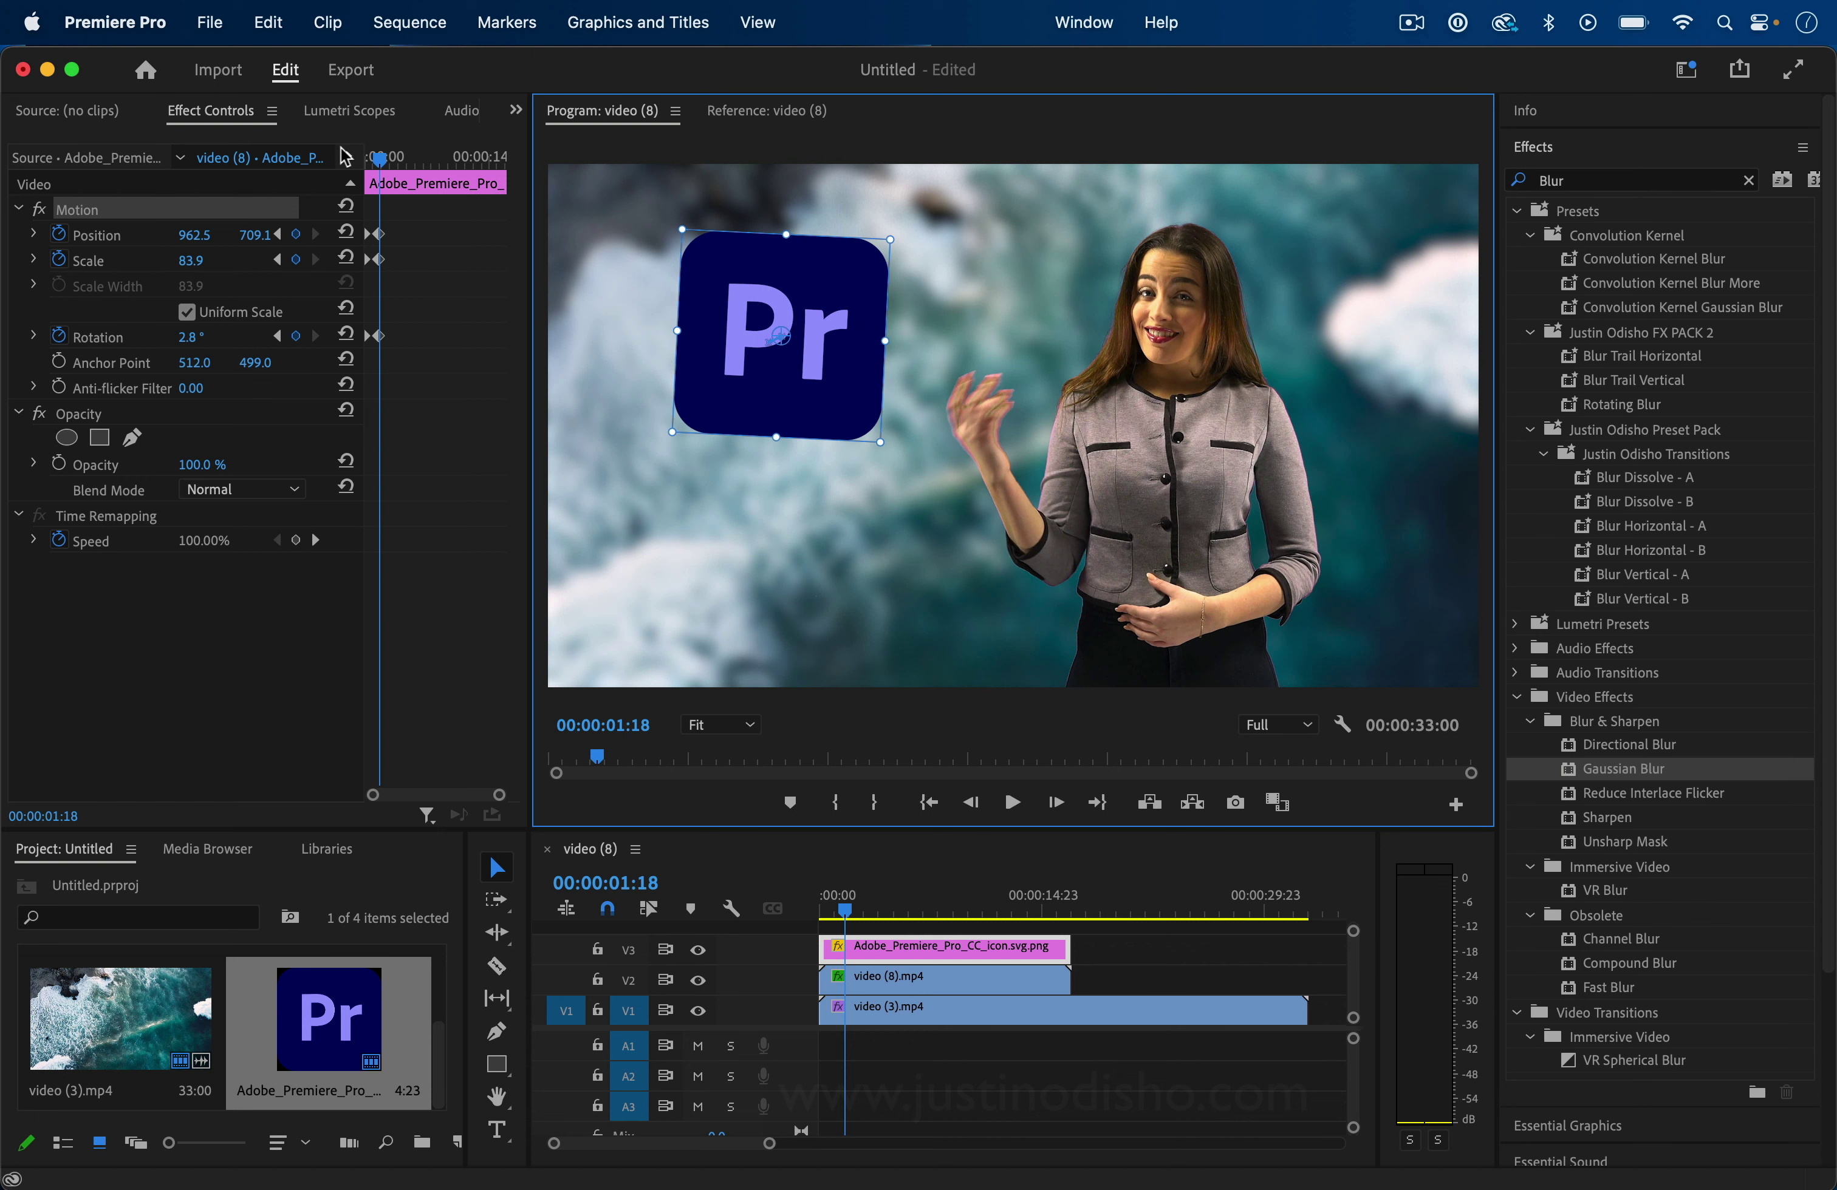
Step: At 00:00:02:22, move the logo left and slightly down and tilt it to -5°
left_click_drag(379, 156, 390, 157)
left_click_drag(776, 308, 754, 313)
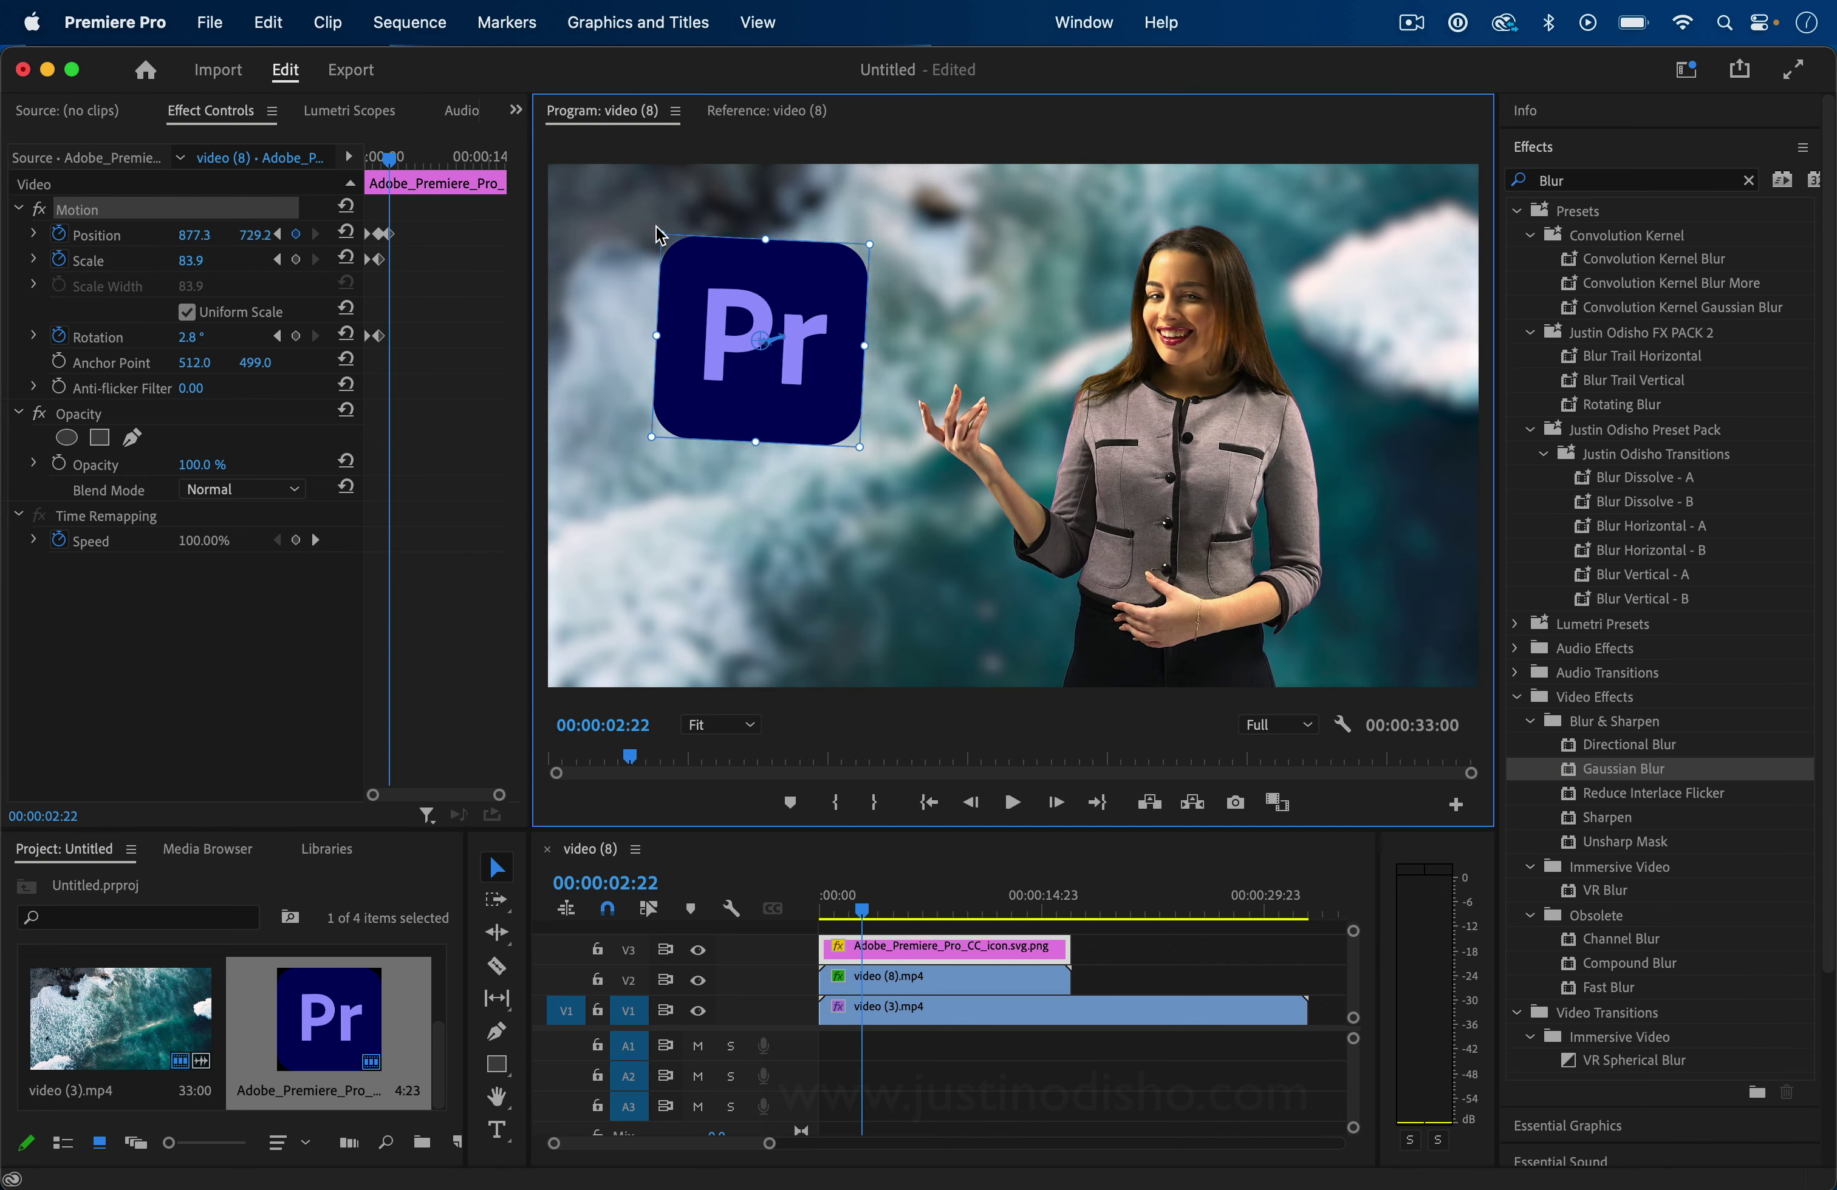
left_click_drag(659, 227, 642, 249)
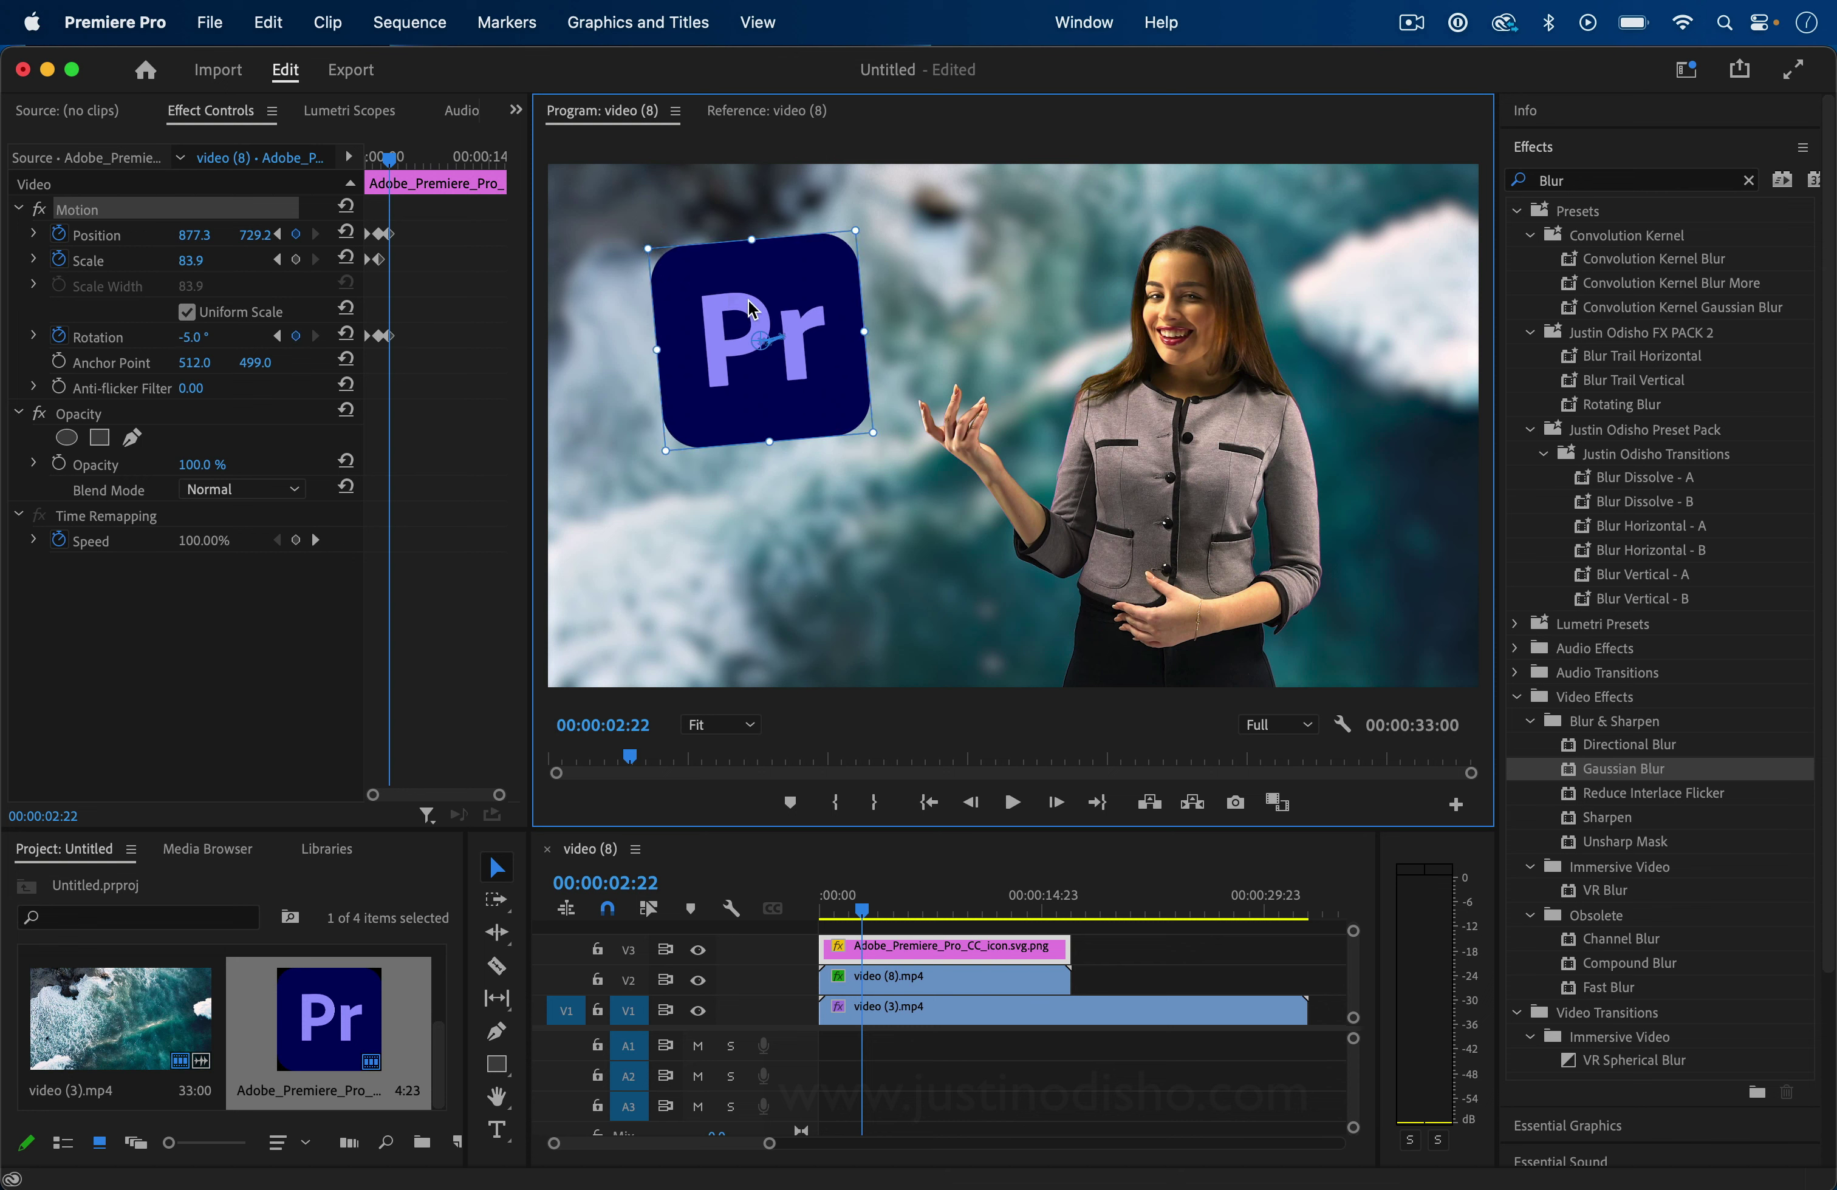
Step: At 00:00:04:05, rotate the logo nearly upright, move it up and enlarge it to 91
left_click_drag(399, 161, 400, 160)
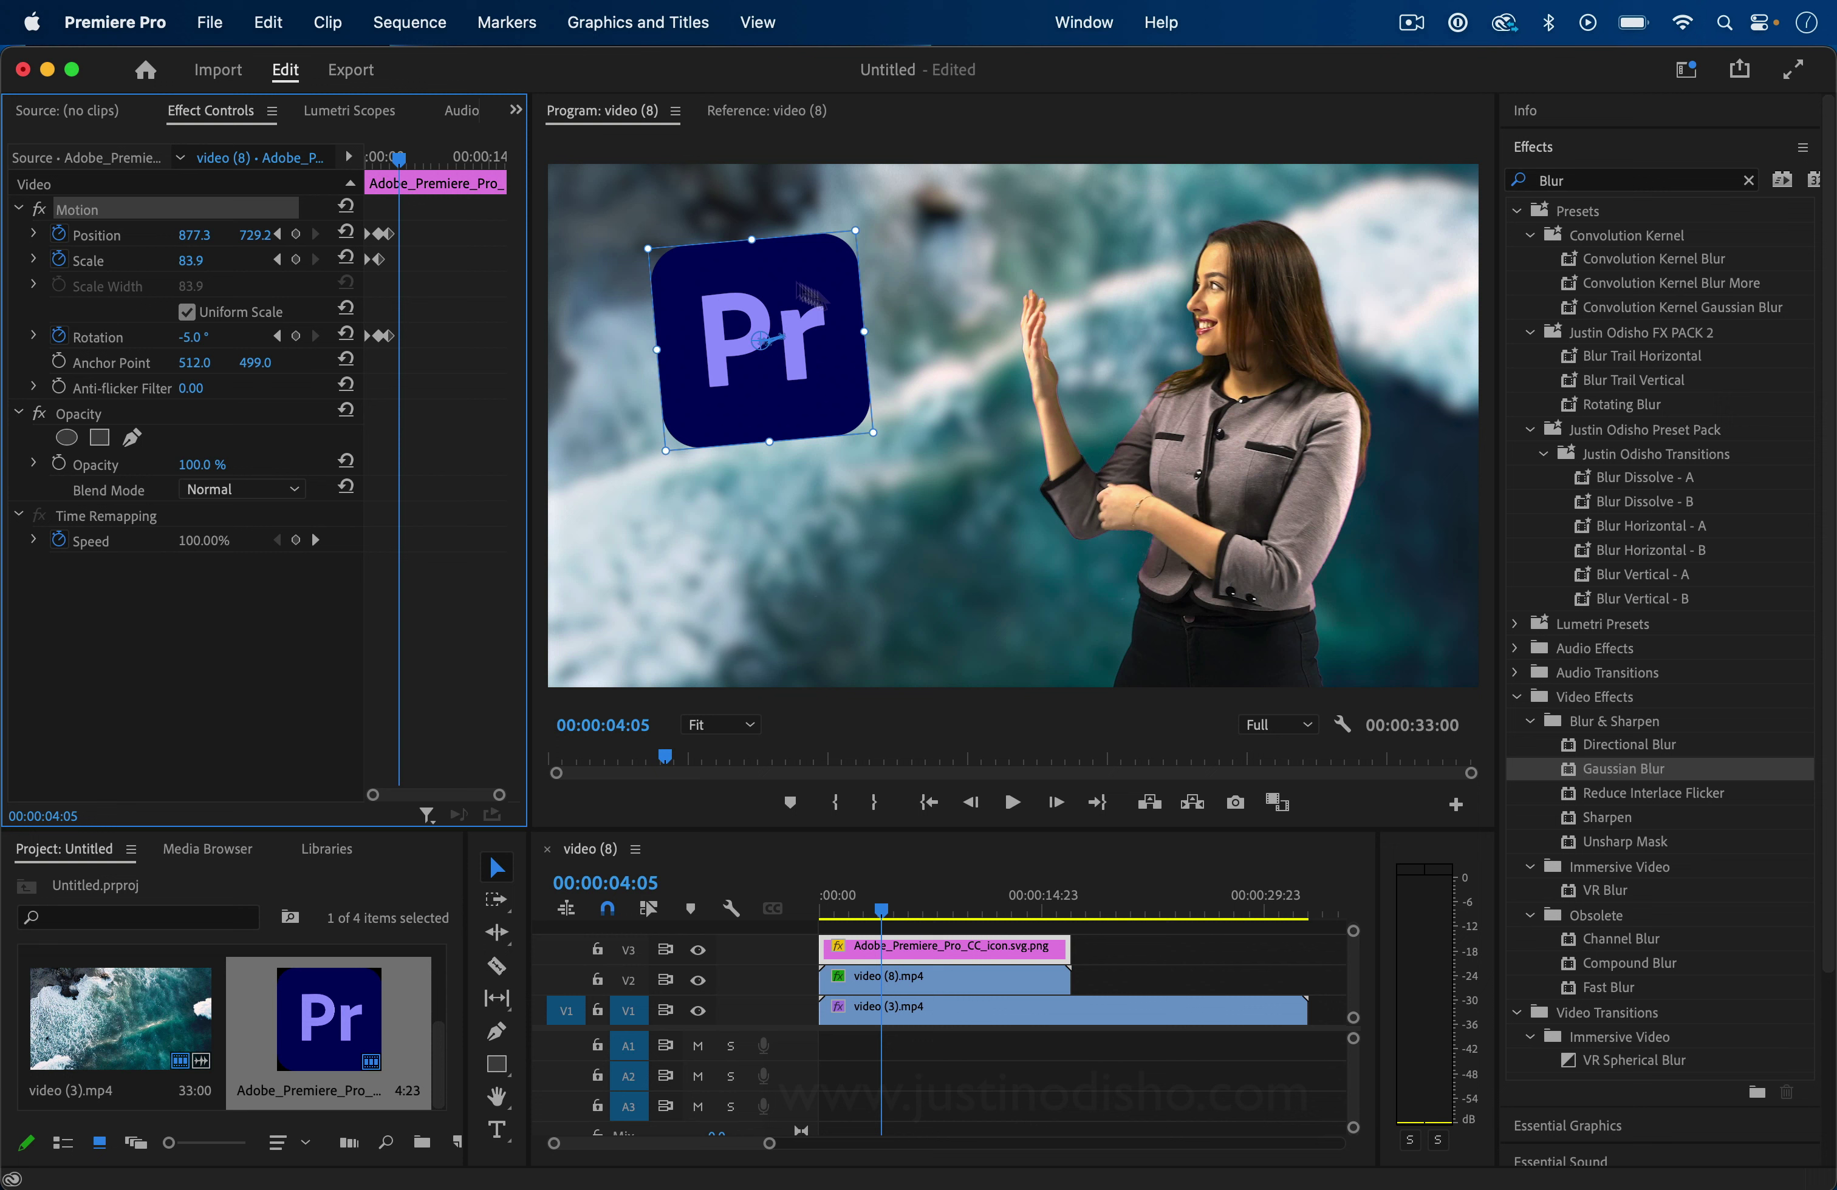
left_click_drag(858, 230, 863, 226)
left_click_drag(820, 298, 816, 284)
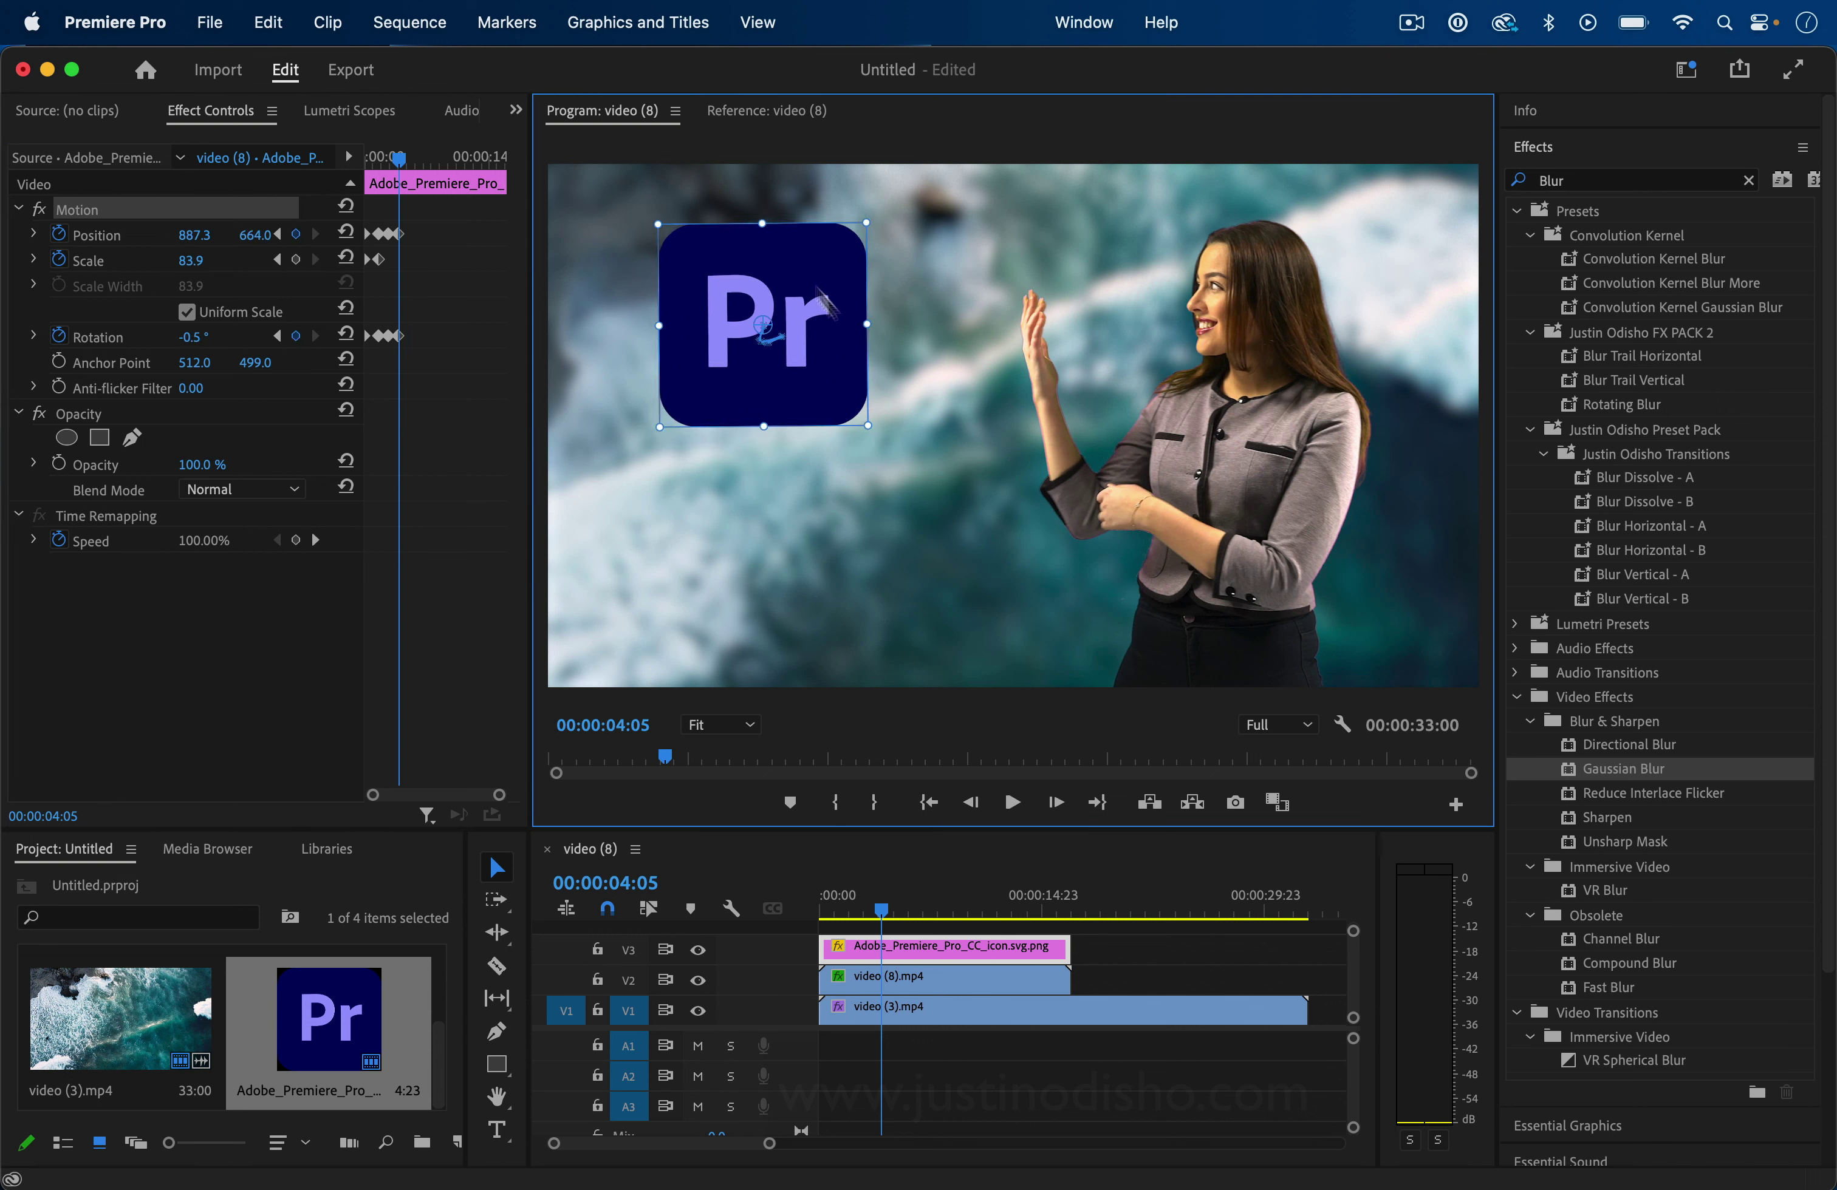
left_click_drag(868, 425, 874, 436)
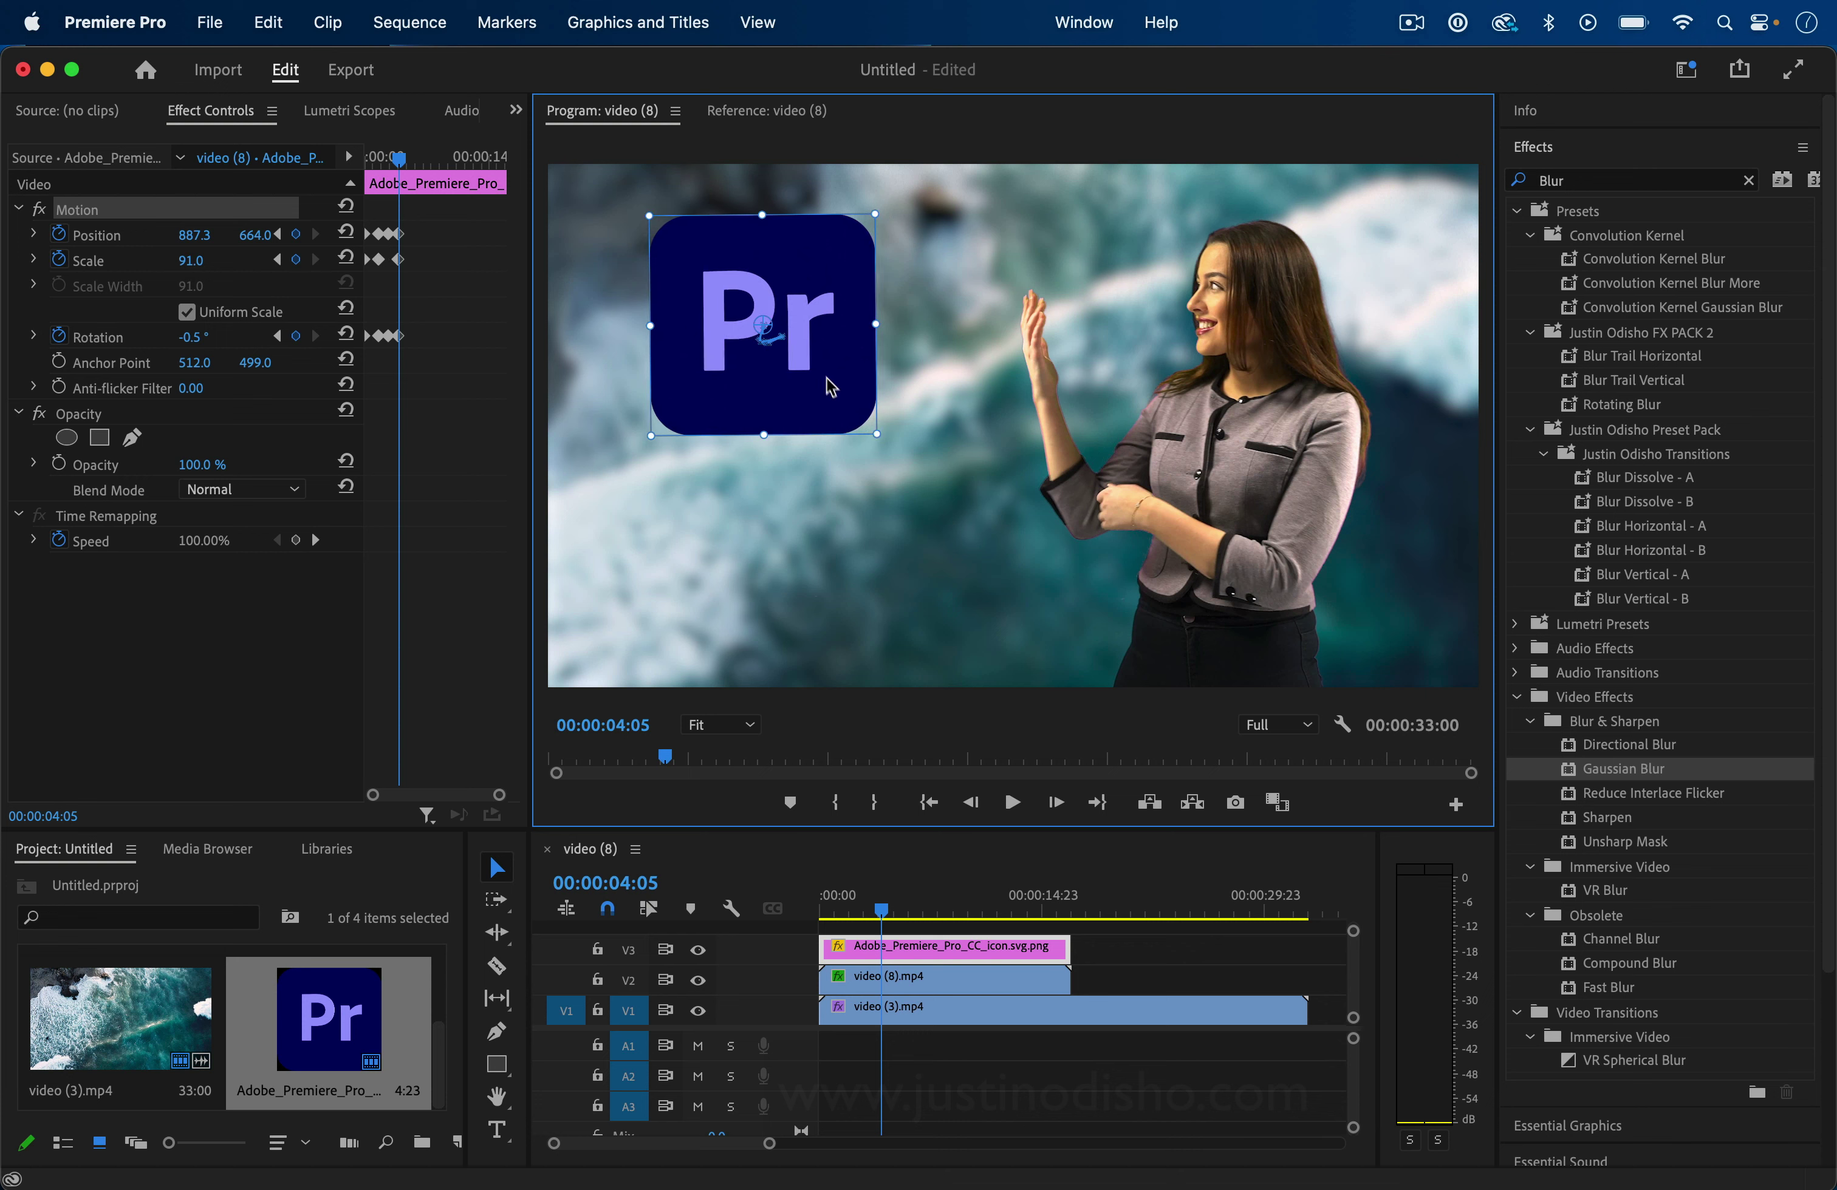
Step: At 00:00:04:23, move the logo to 947.5, 679.1 and scale it to 95
left_click_drag(400, 158, 406, 158)
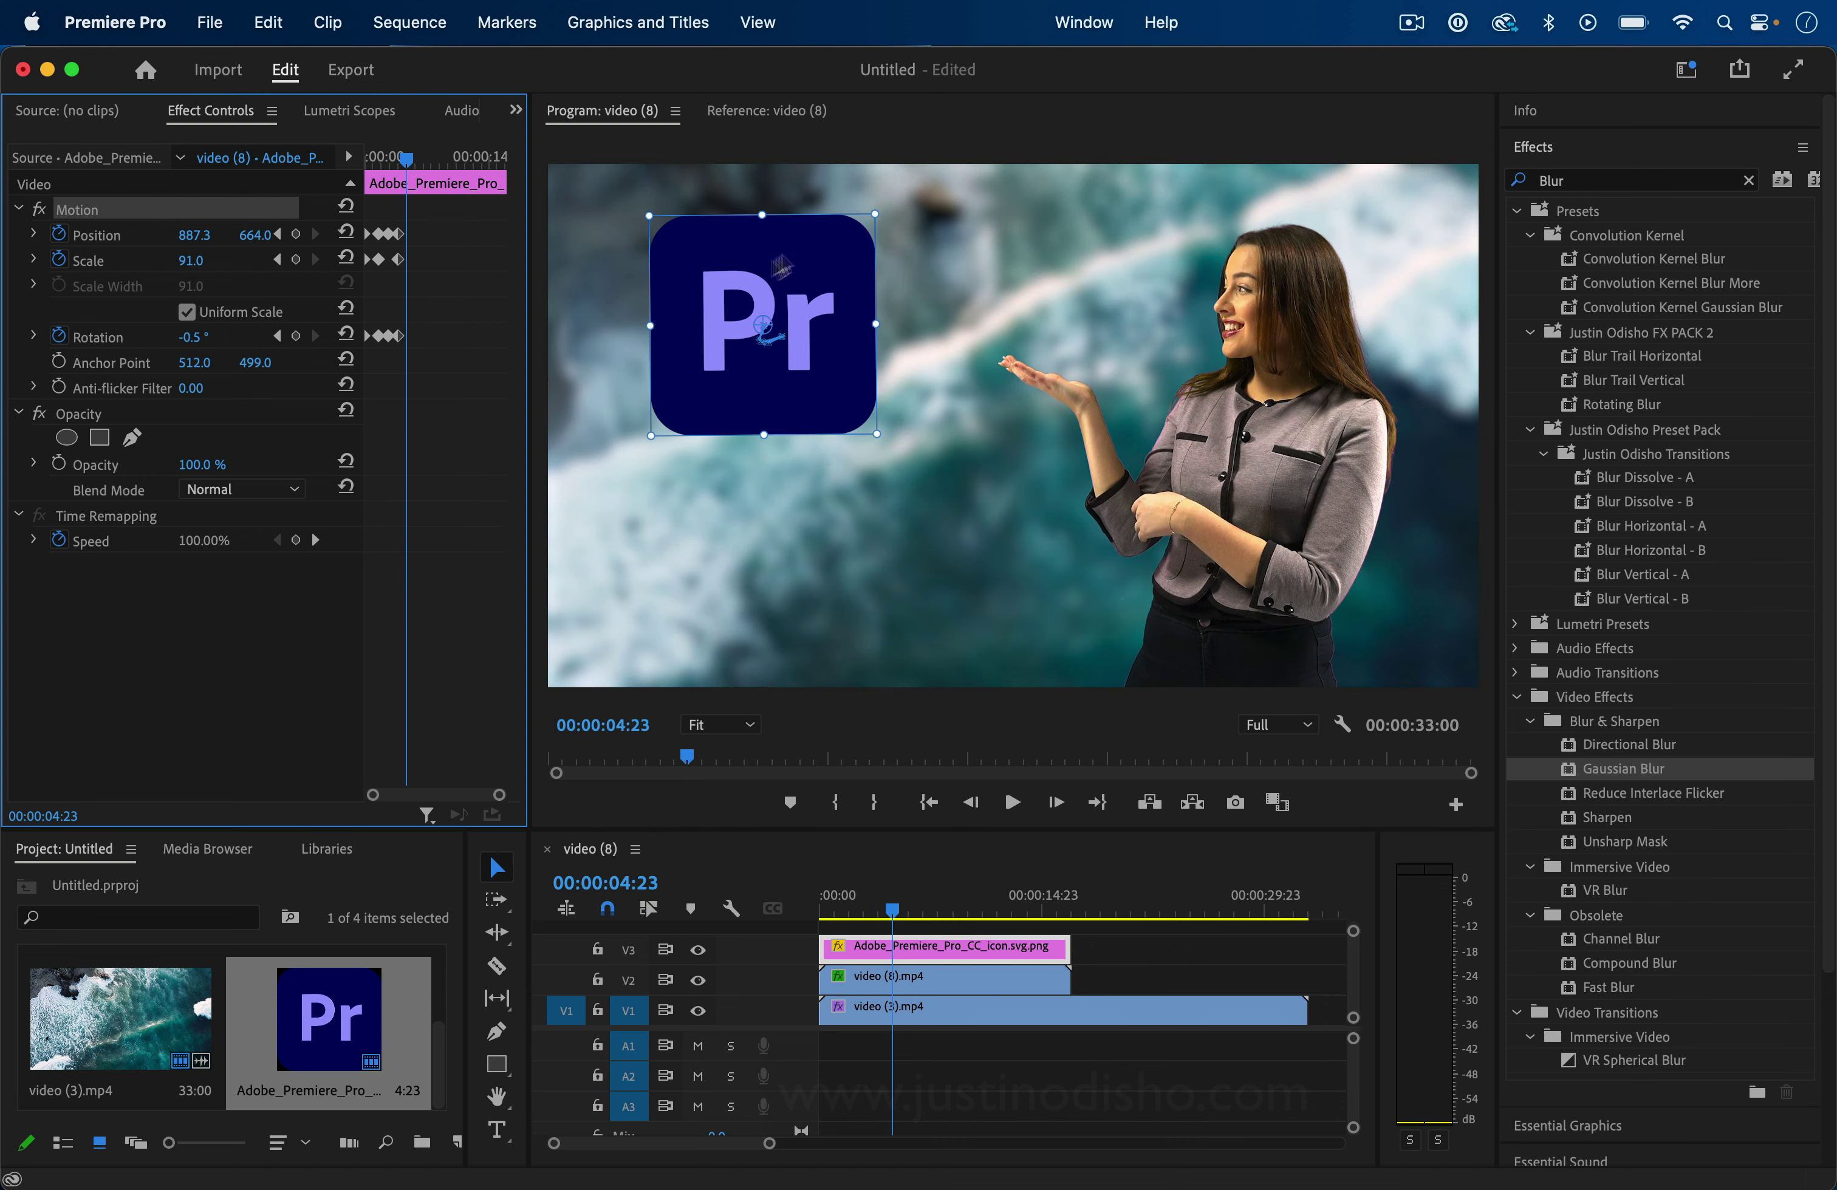
left_click(822, 267)
left_click_drag(822, 267, 822, 271)
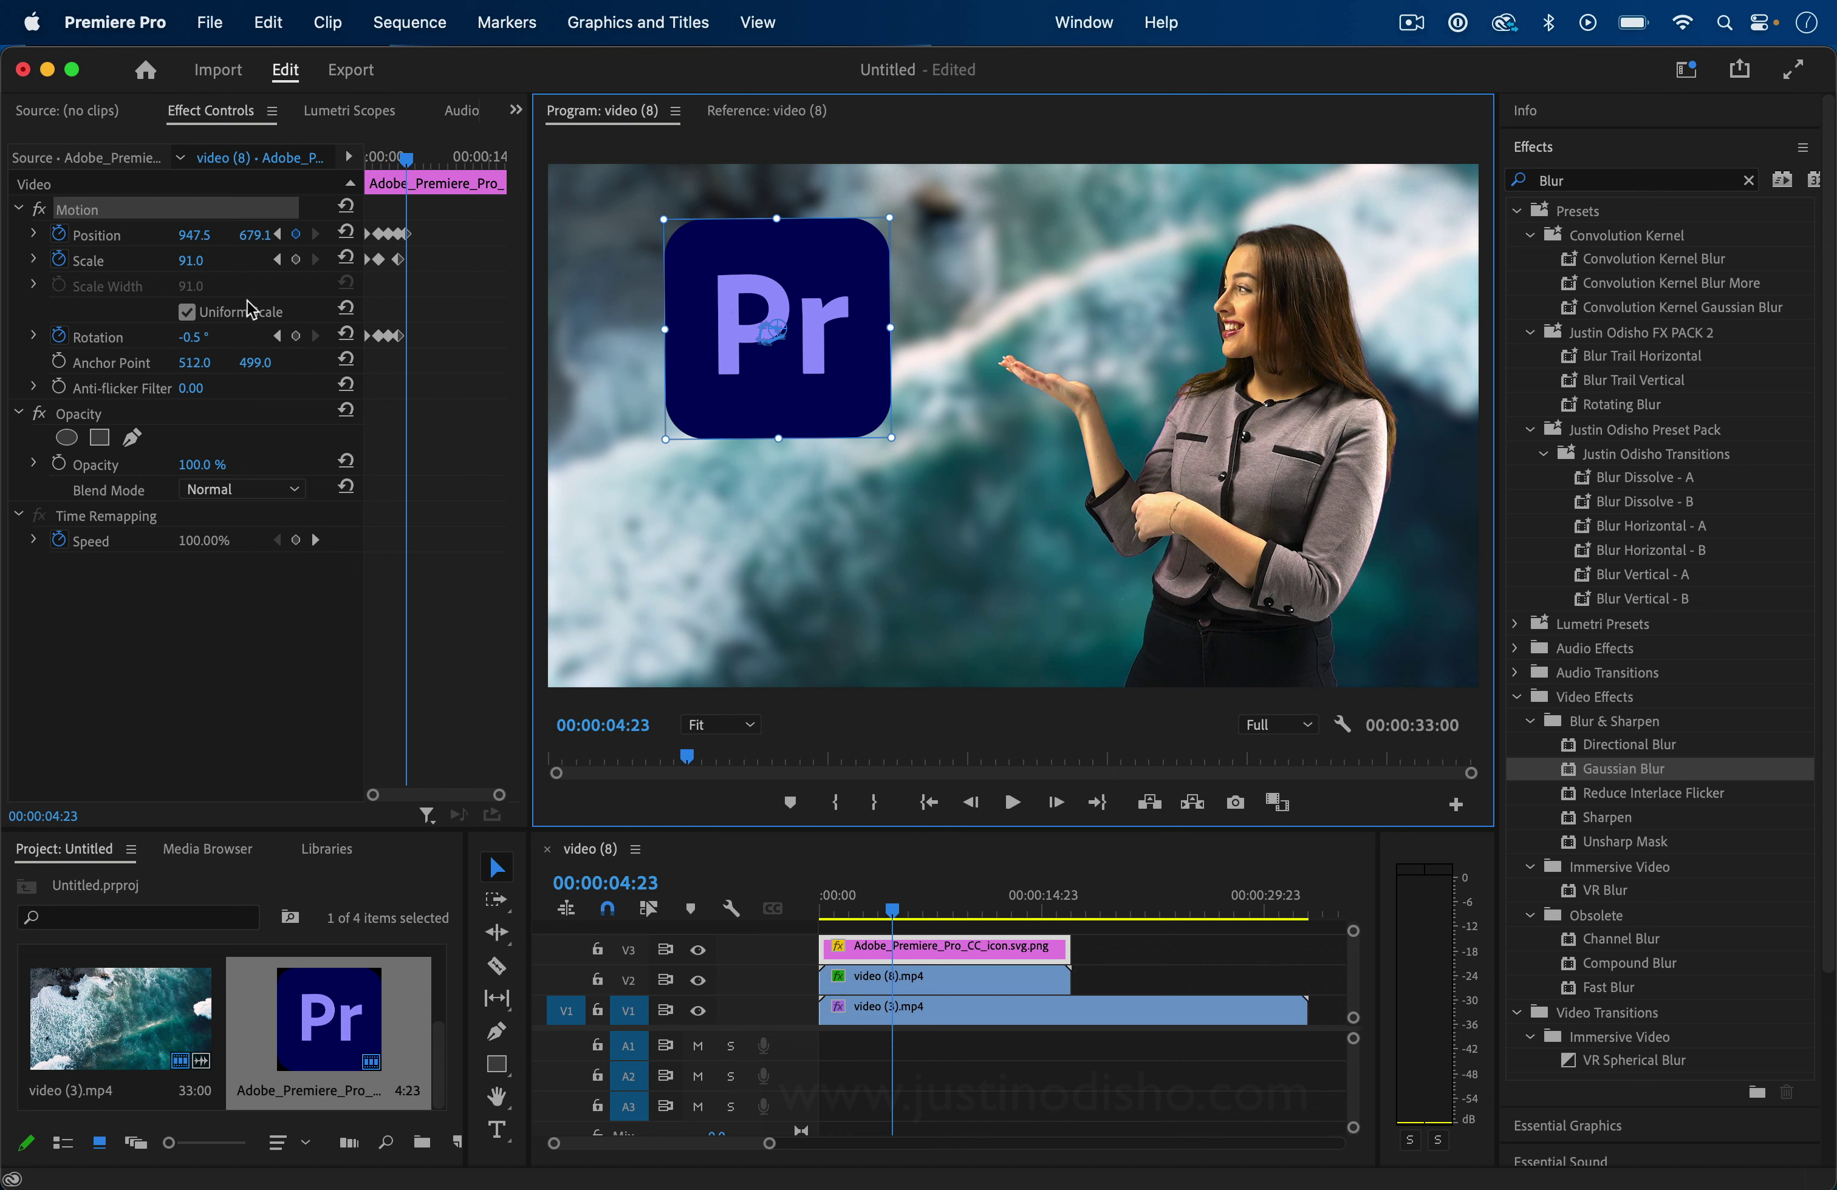
left_click_drag(191, 260, 213, 263)
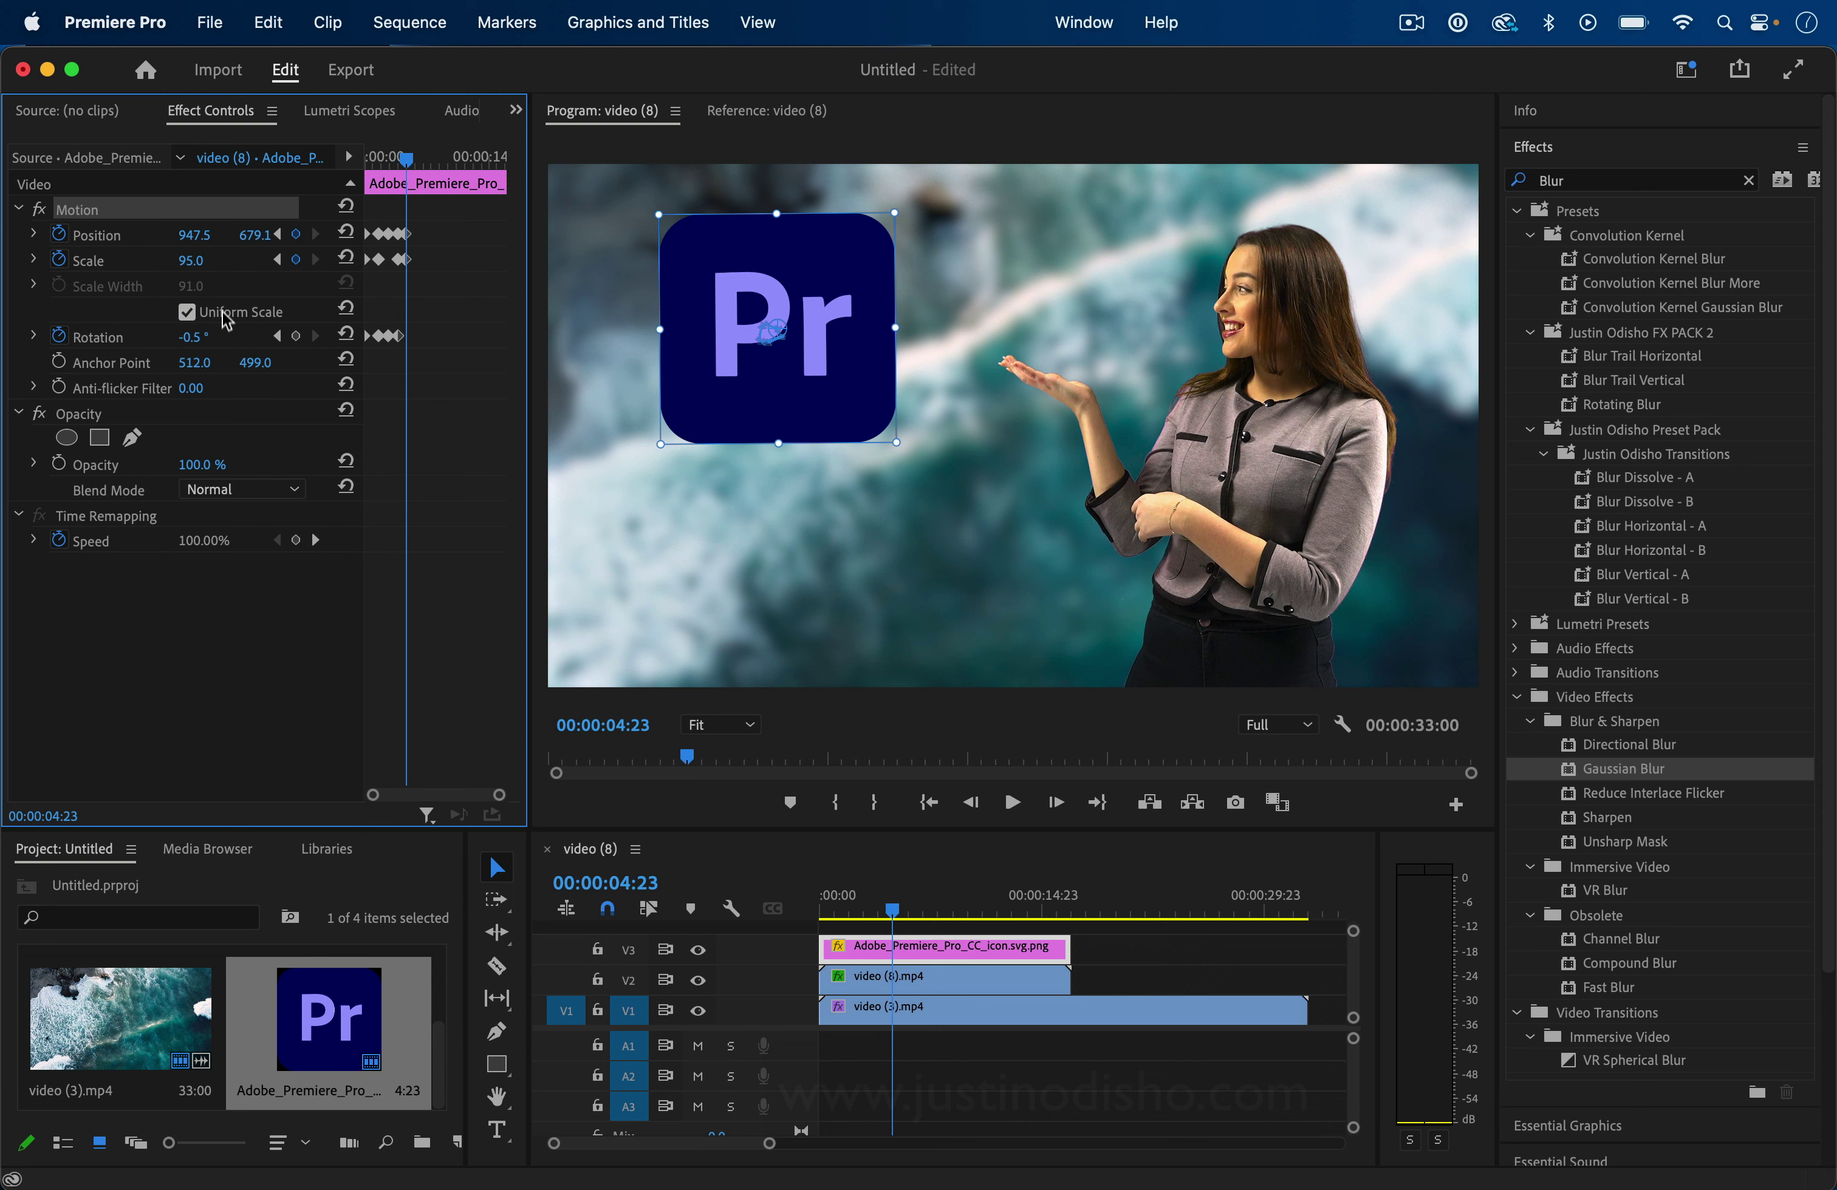
Step: Set rotation to 1.0° at 04:23, then at 00:00:05:13 shift the logo to 912.4, 709.1
left_click(202, 338)
key("Up")
key("Up")
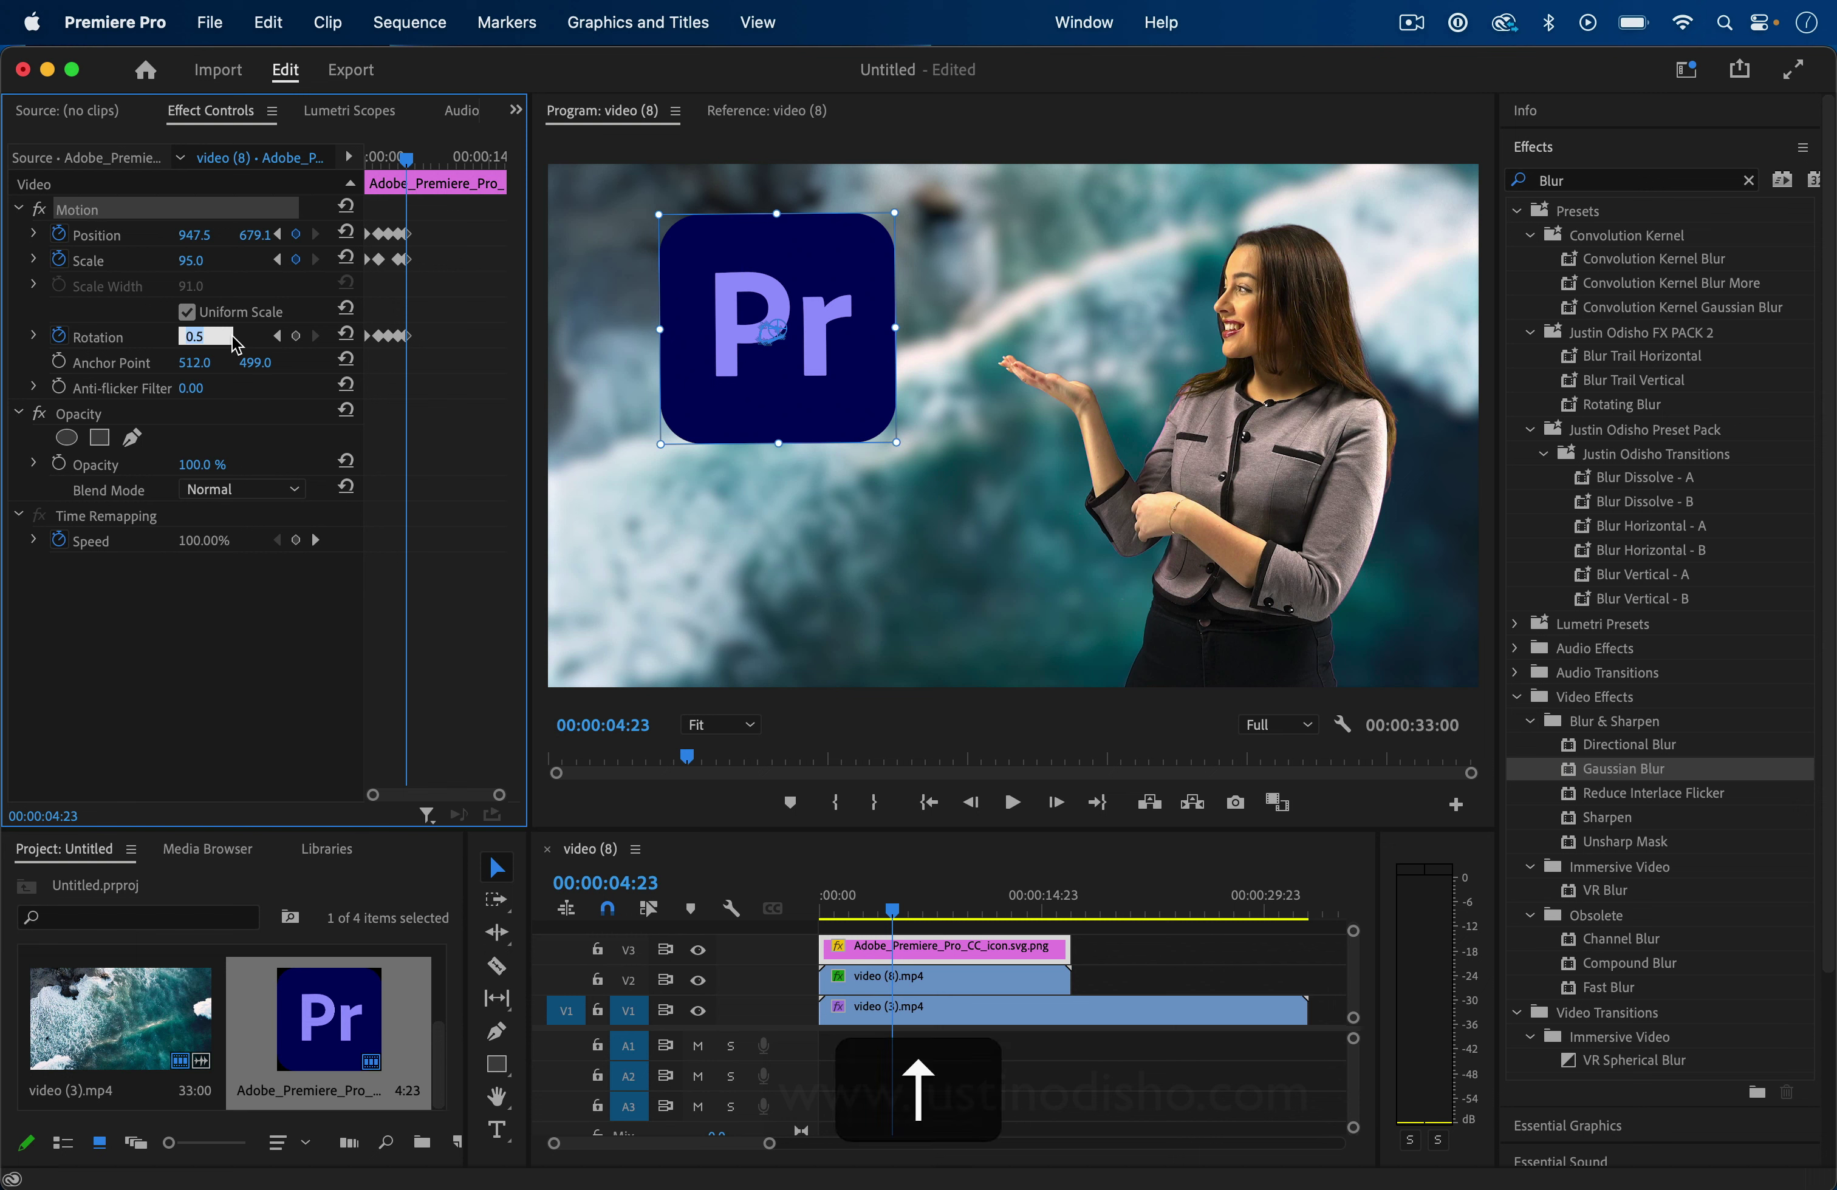
key("Down")
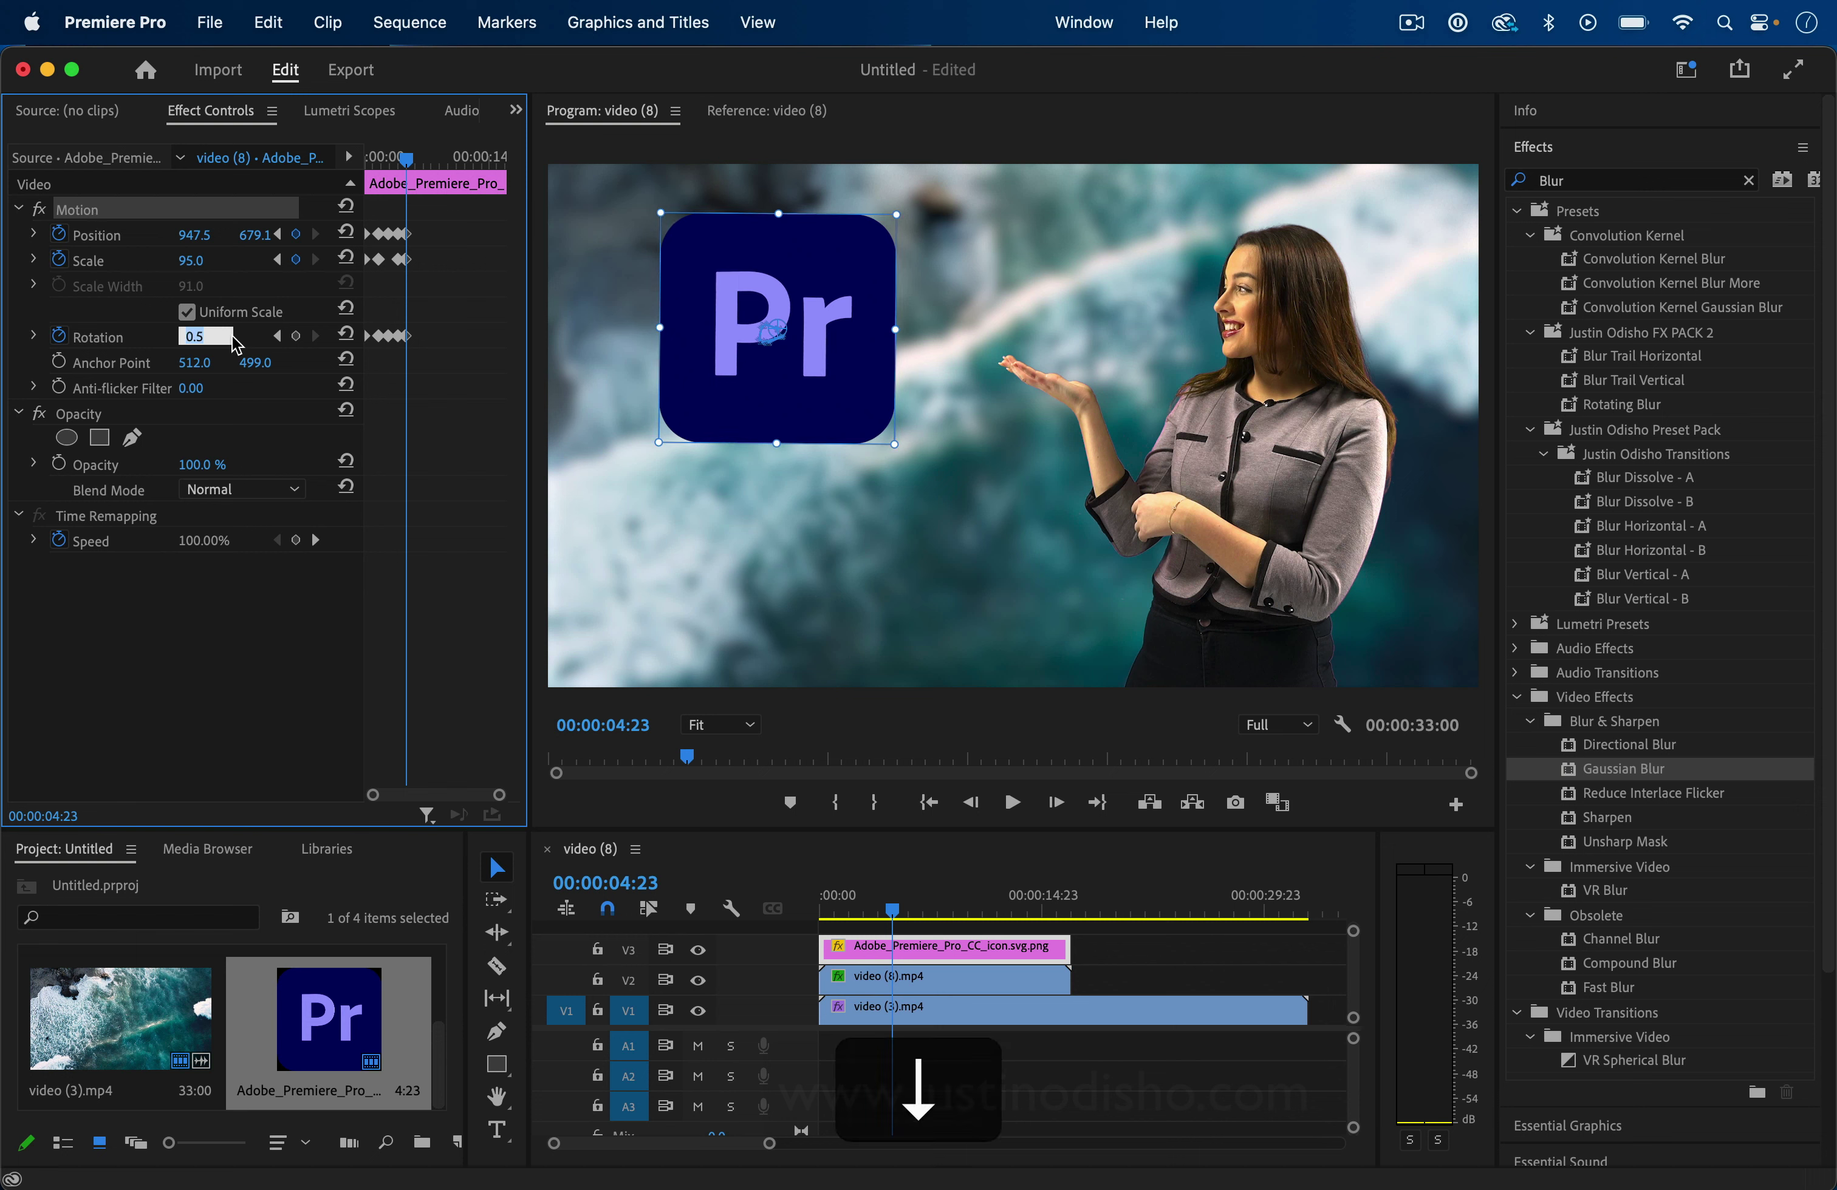
key("super+Up")
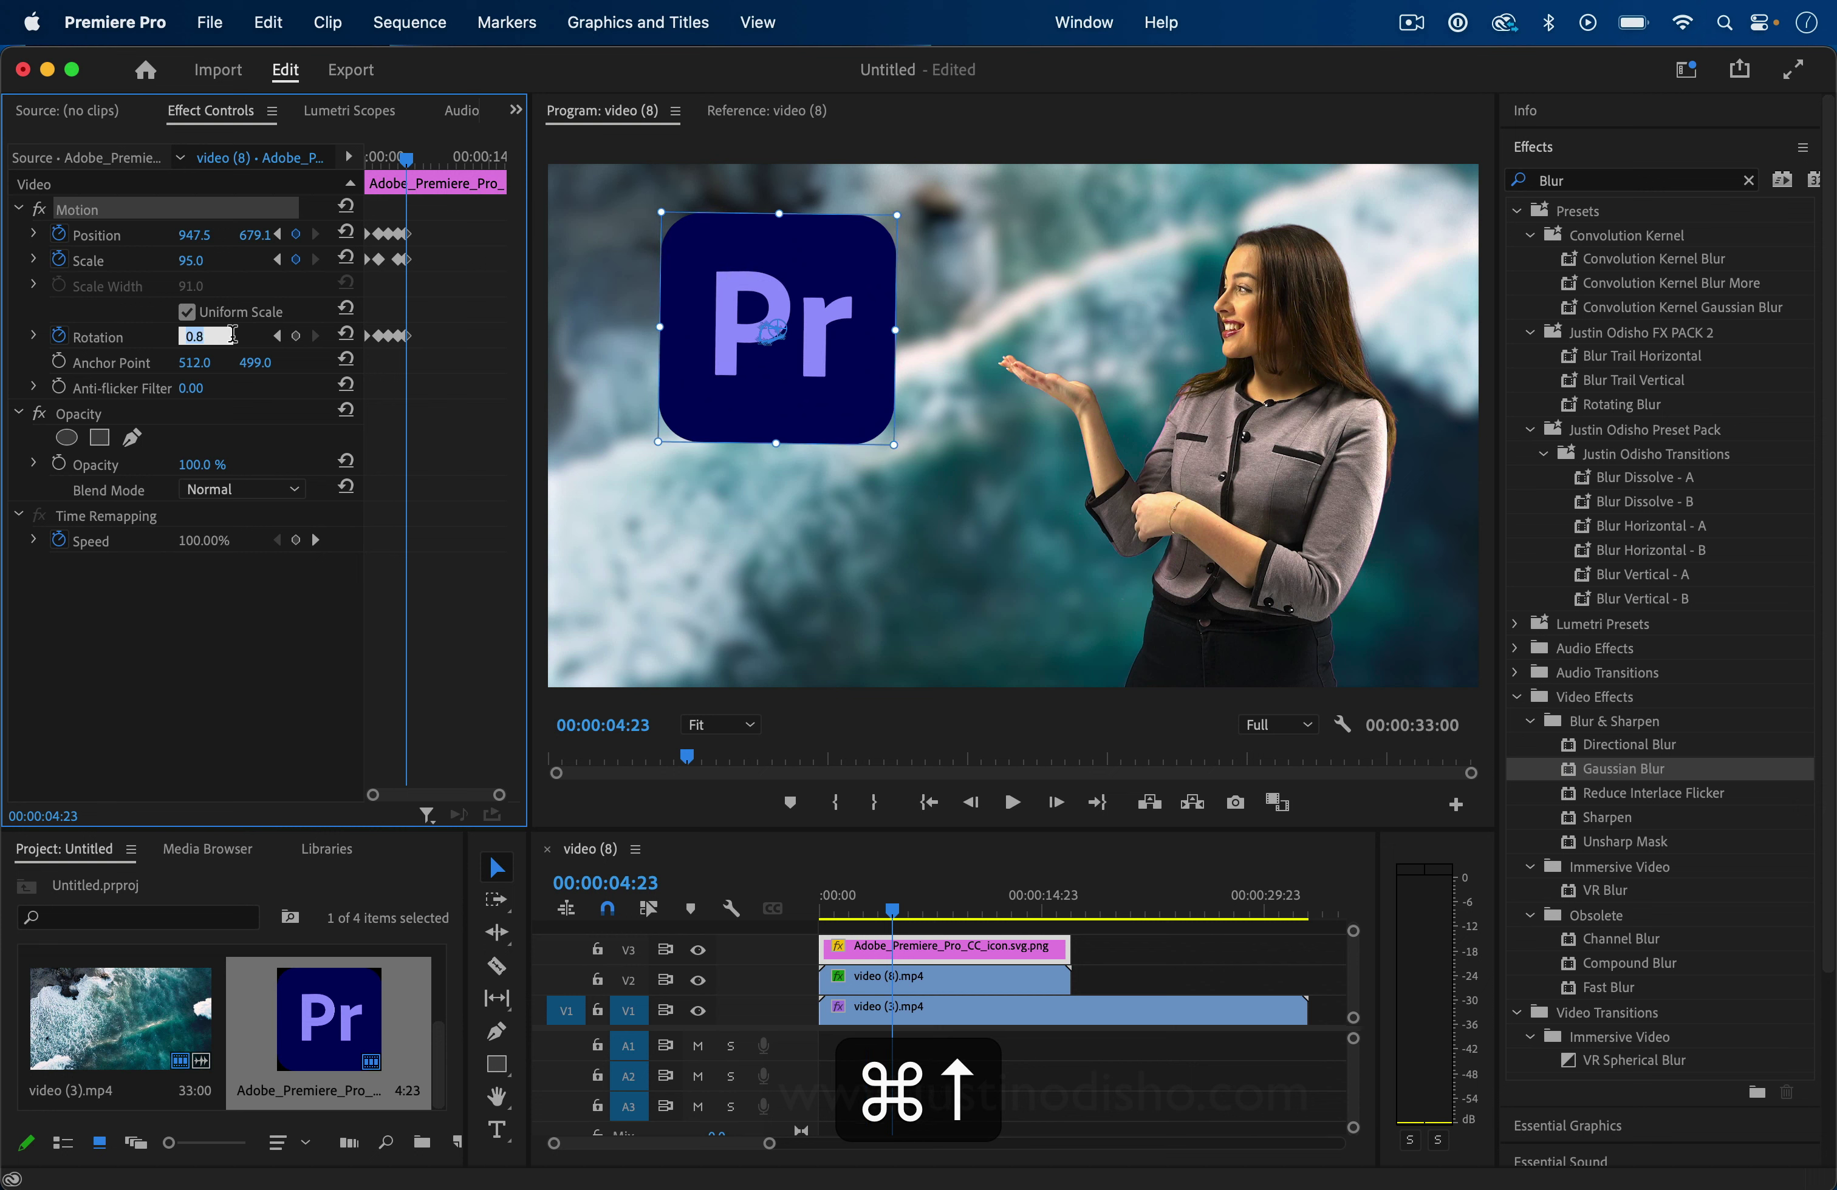
key("super+Down")
key("super+Up")
key("super+Down")
key("super+Down")
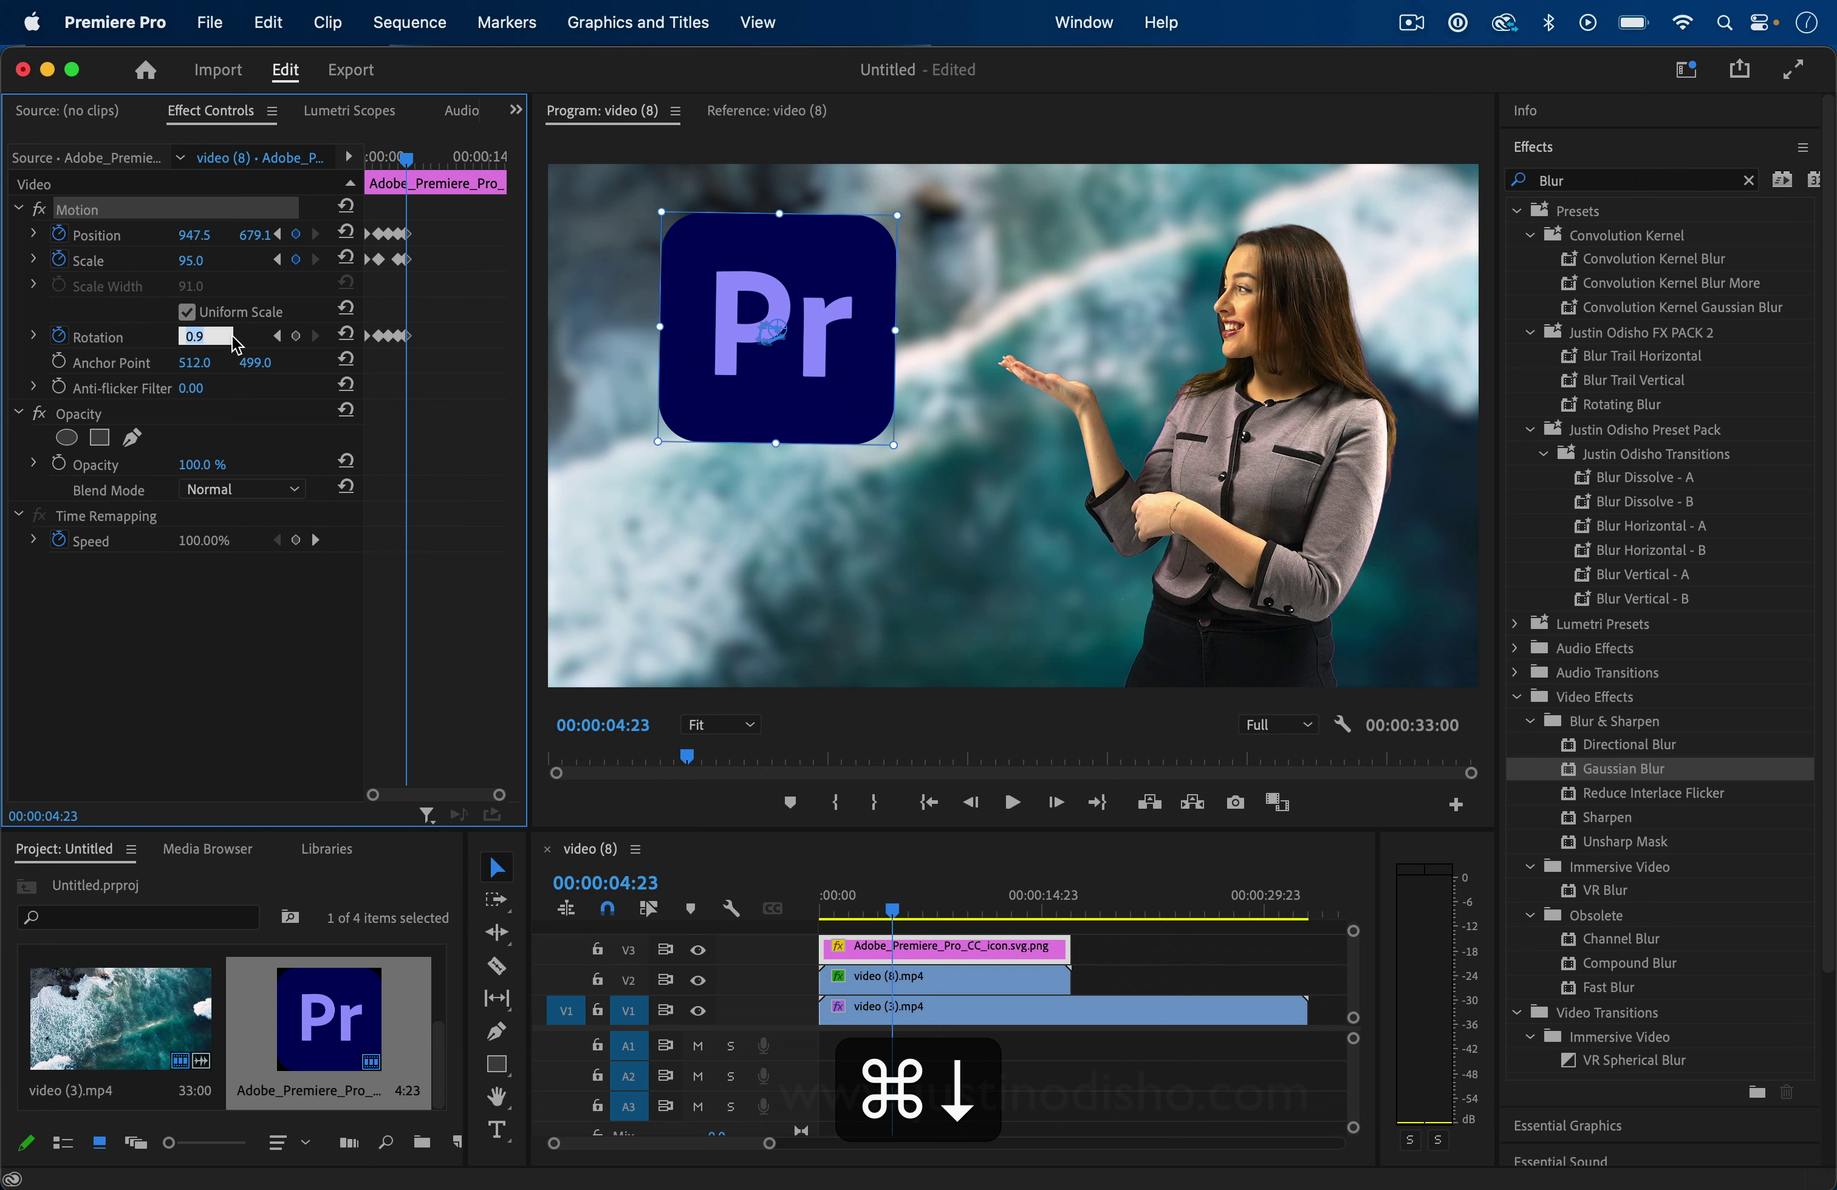
key("super+Up")
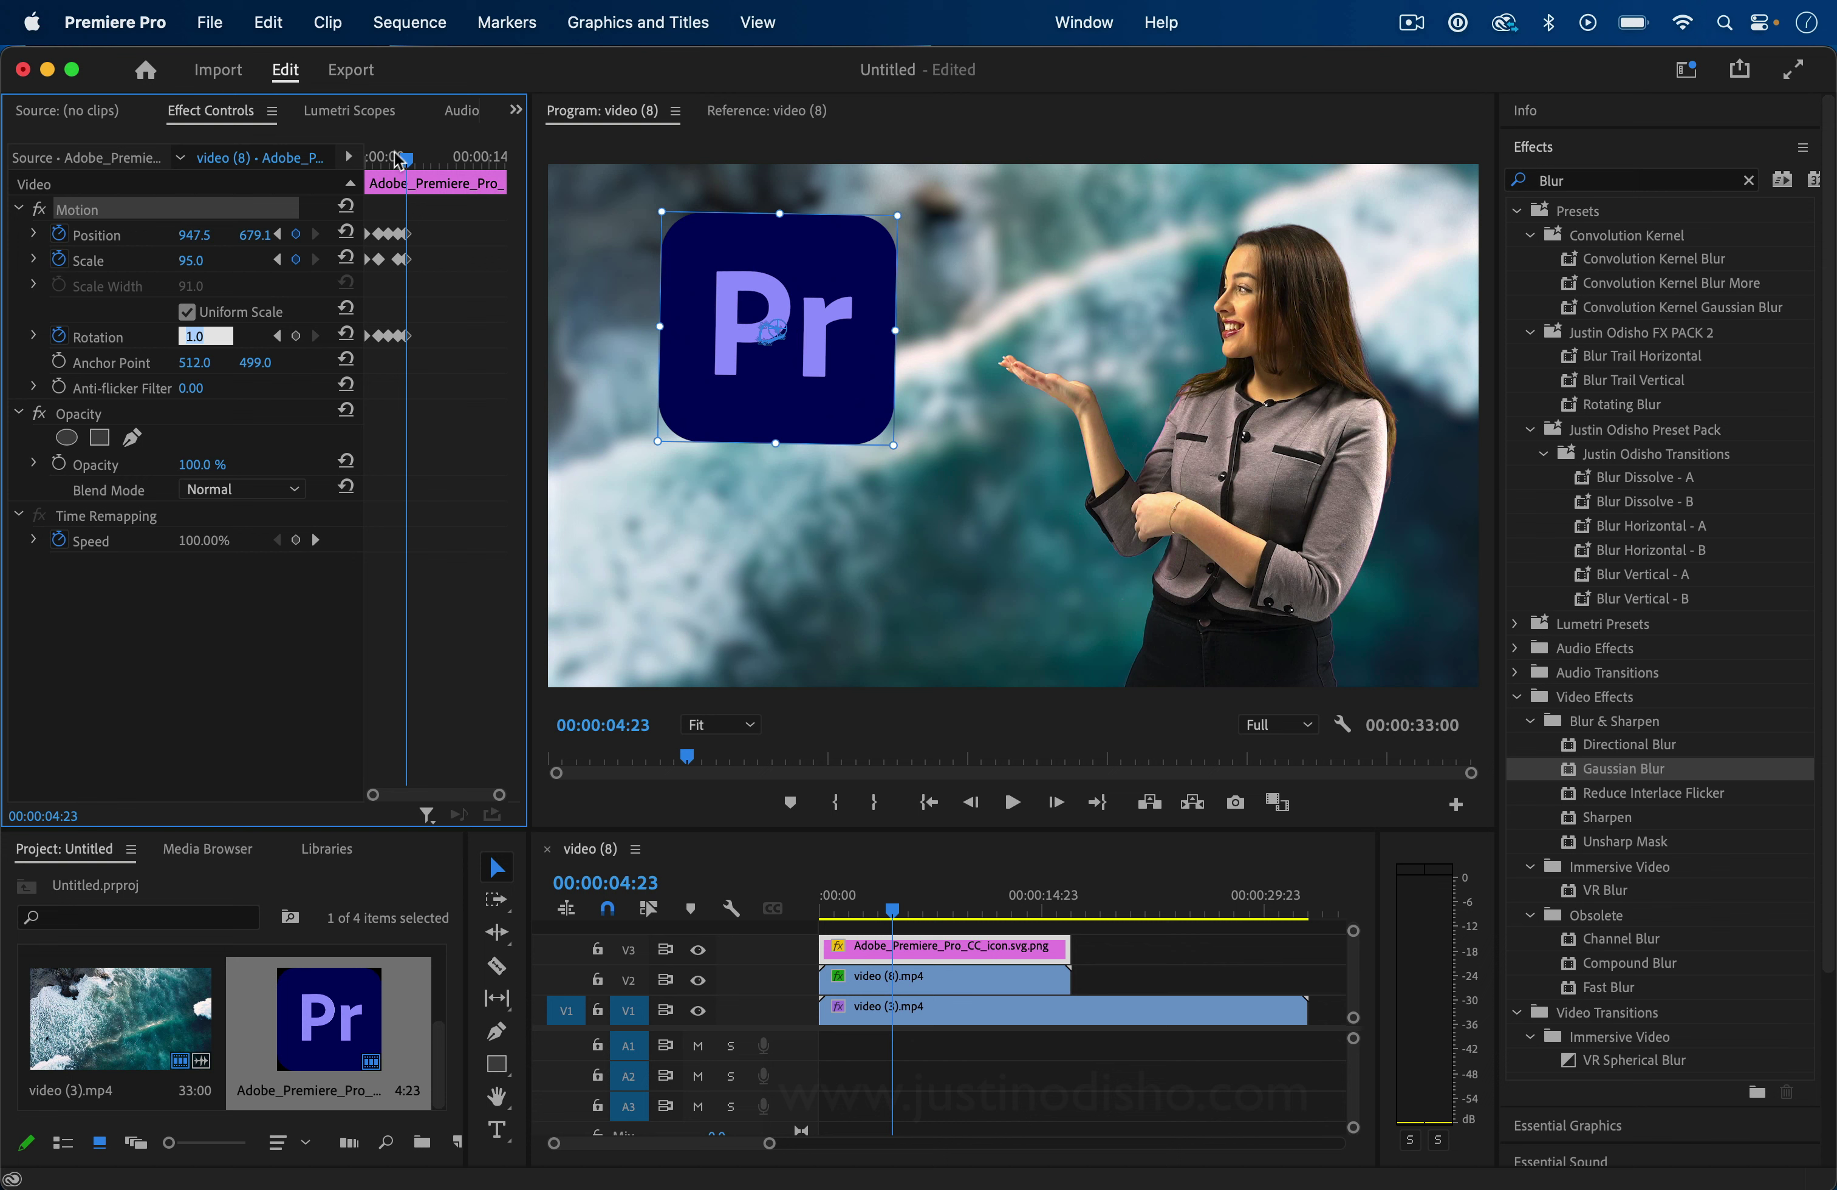
left_click_drag(396, 153, 411, 155)
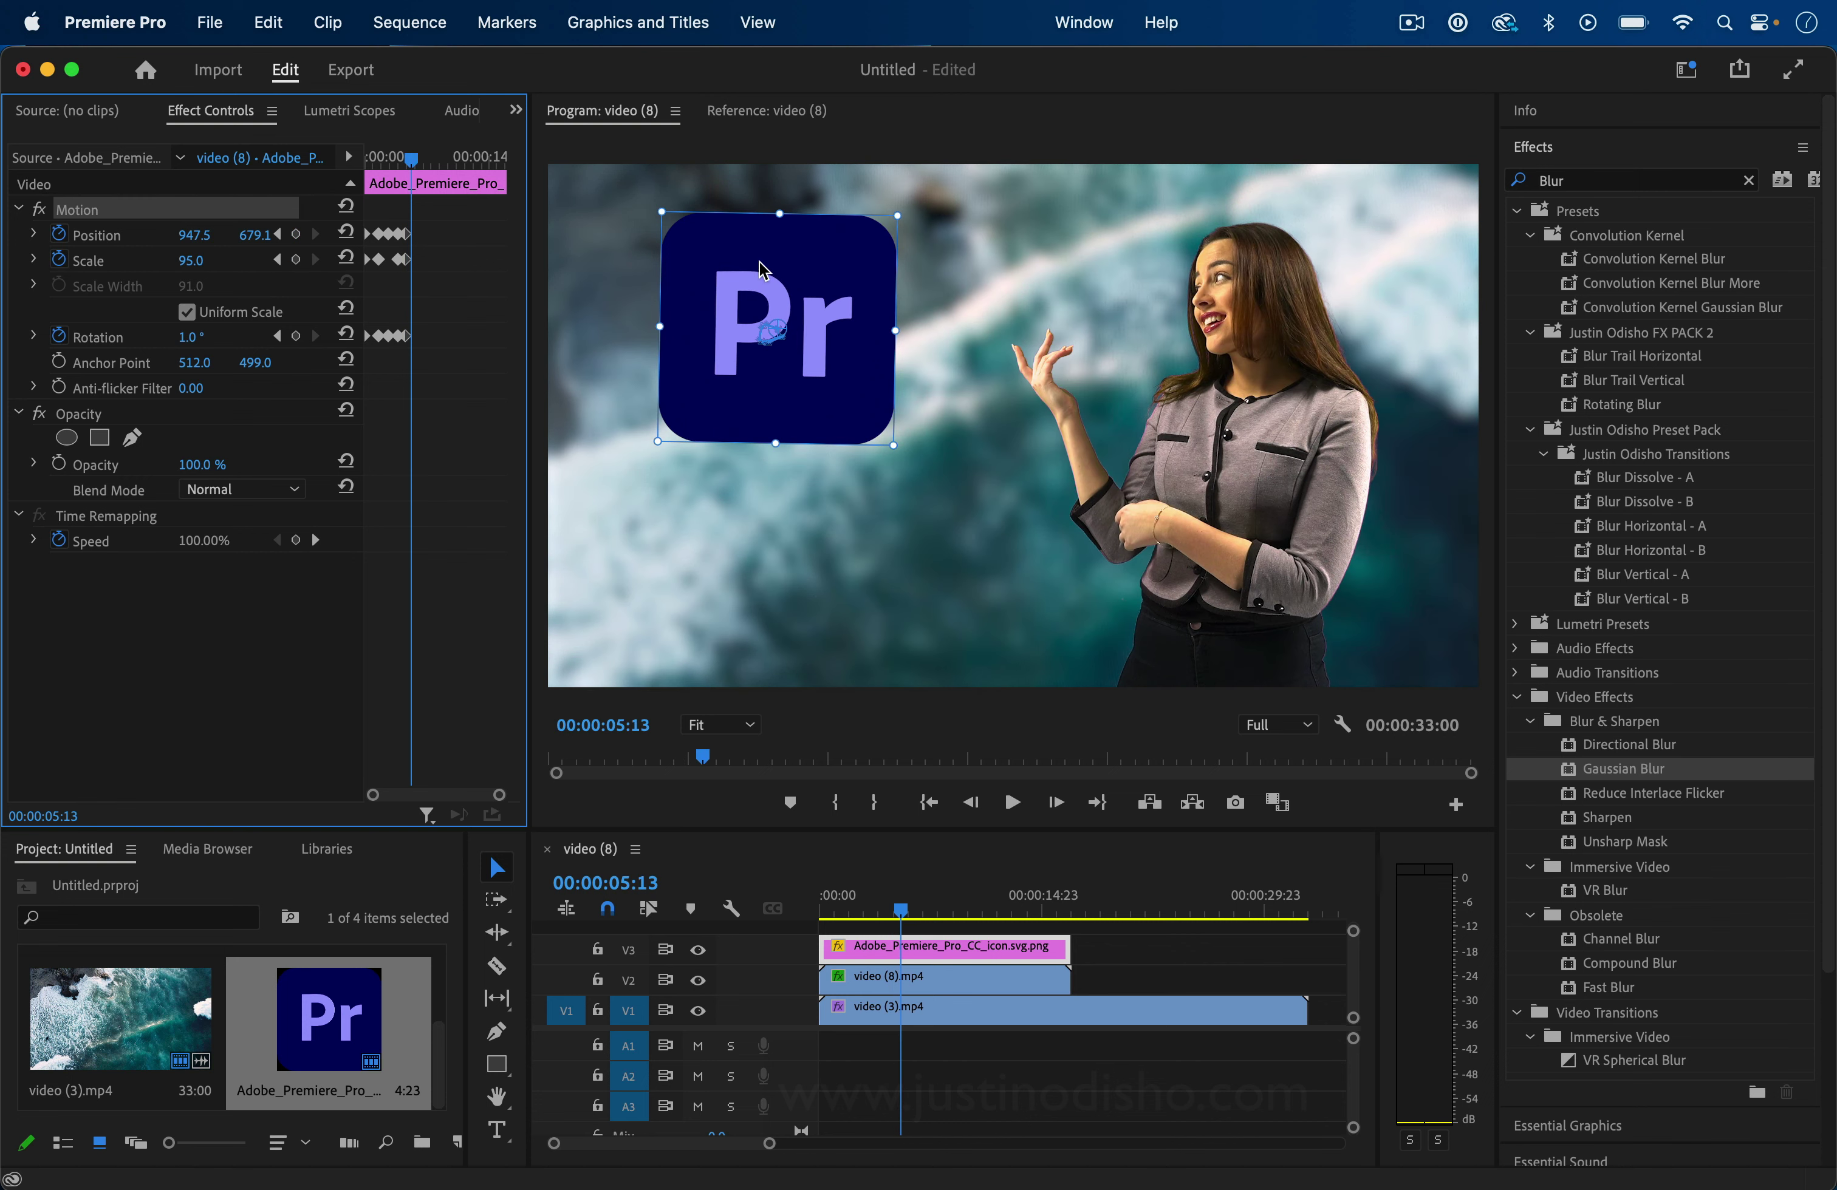
left_click_drag(762, 269, 751, 275)
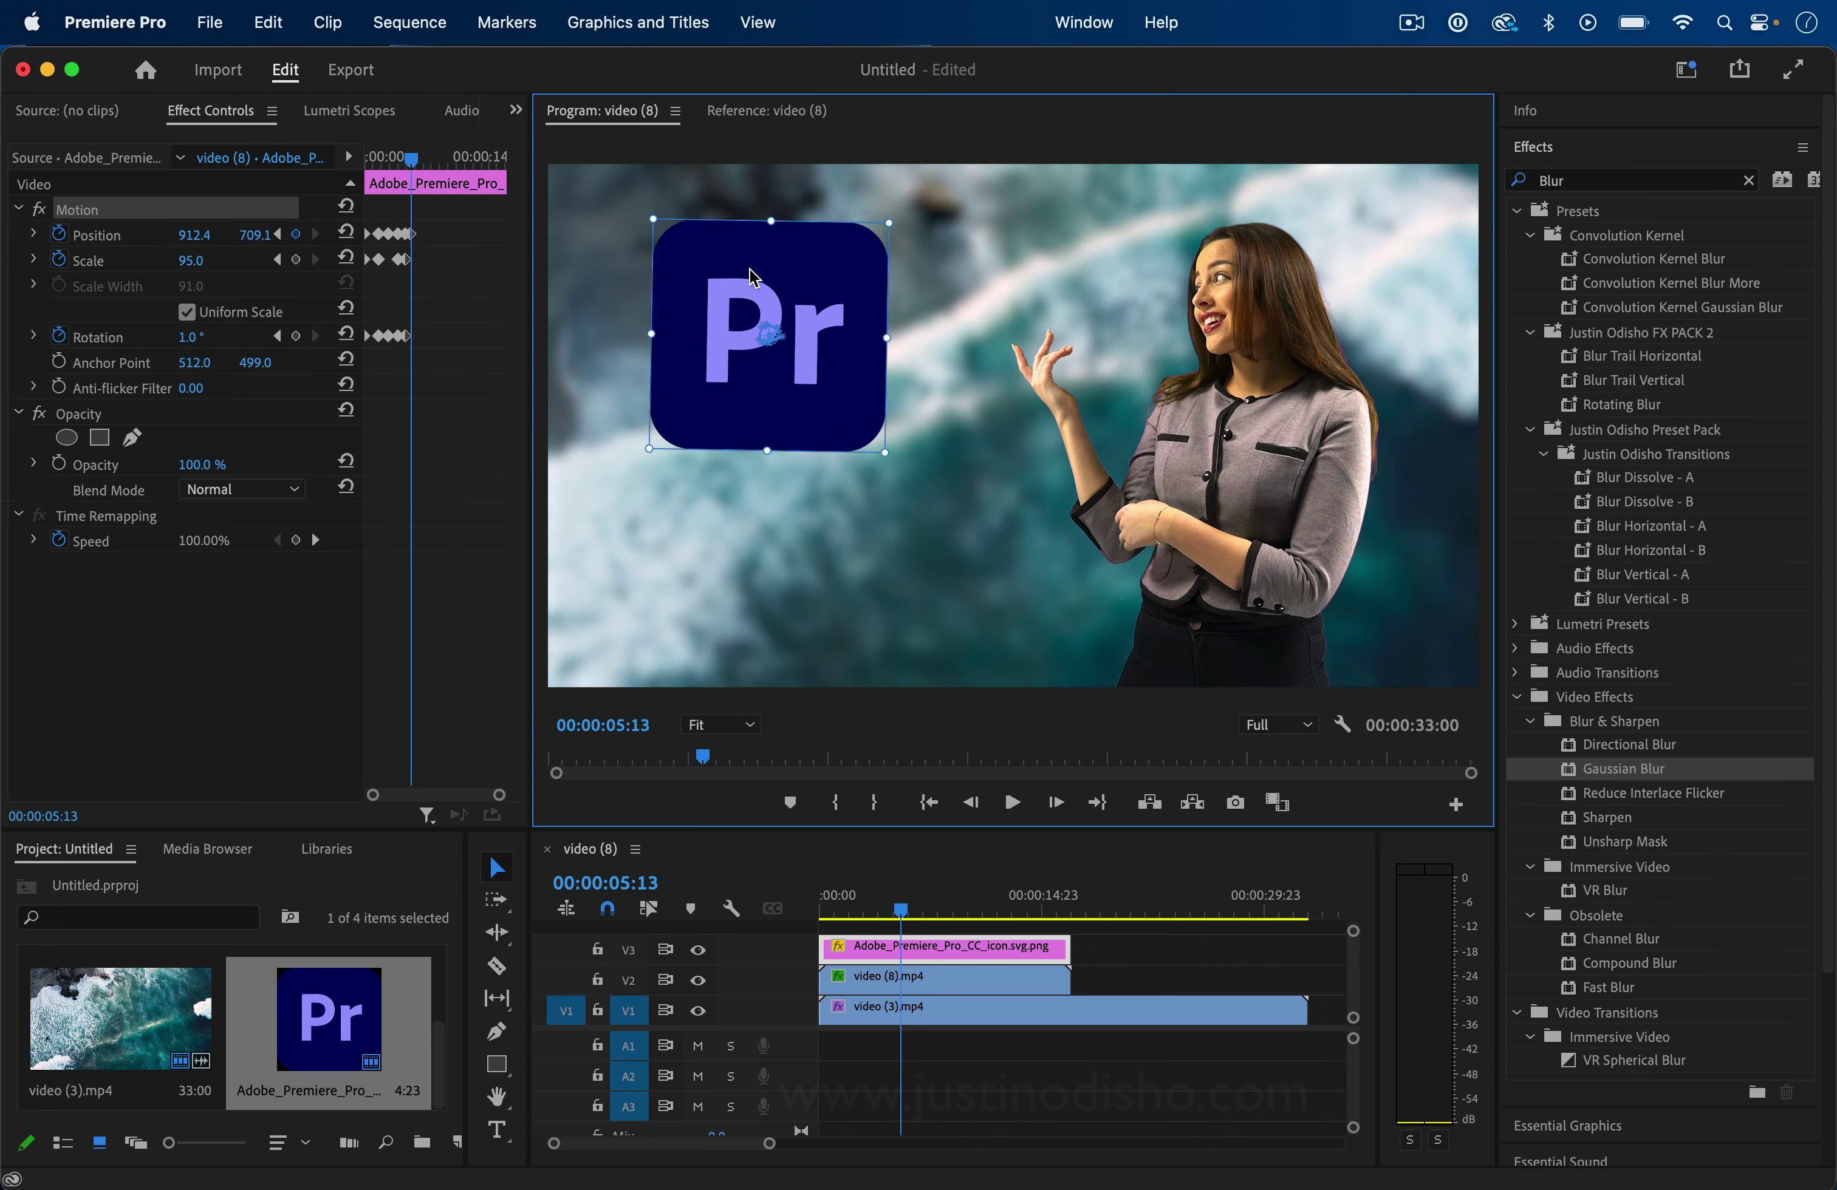
Step: Copy the logo's motion keyframes and paste them after 05:13 and again at 00:00:11:12
left_click(440, 221)
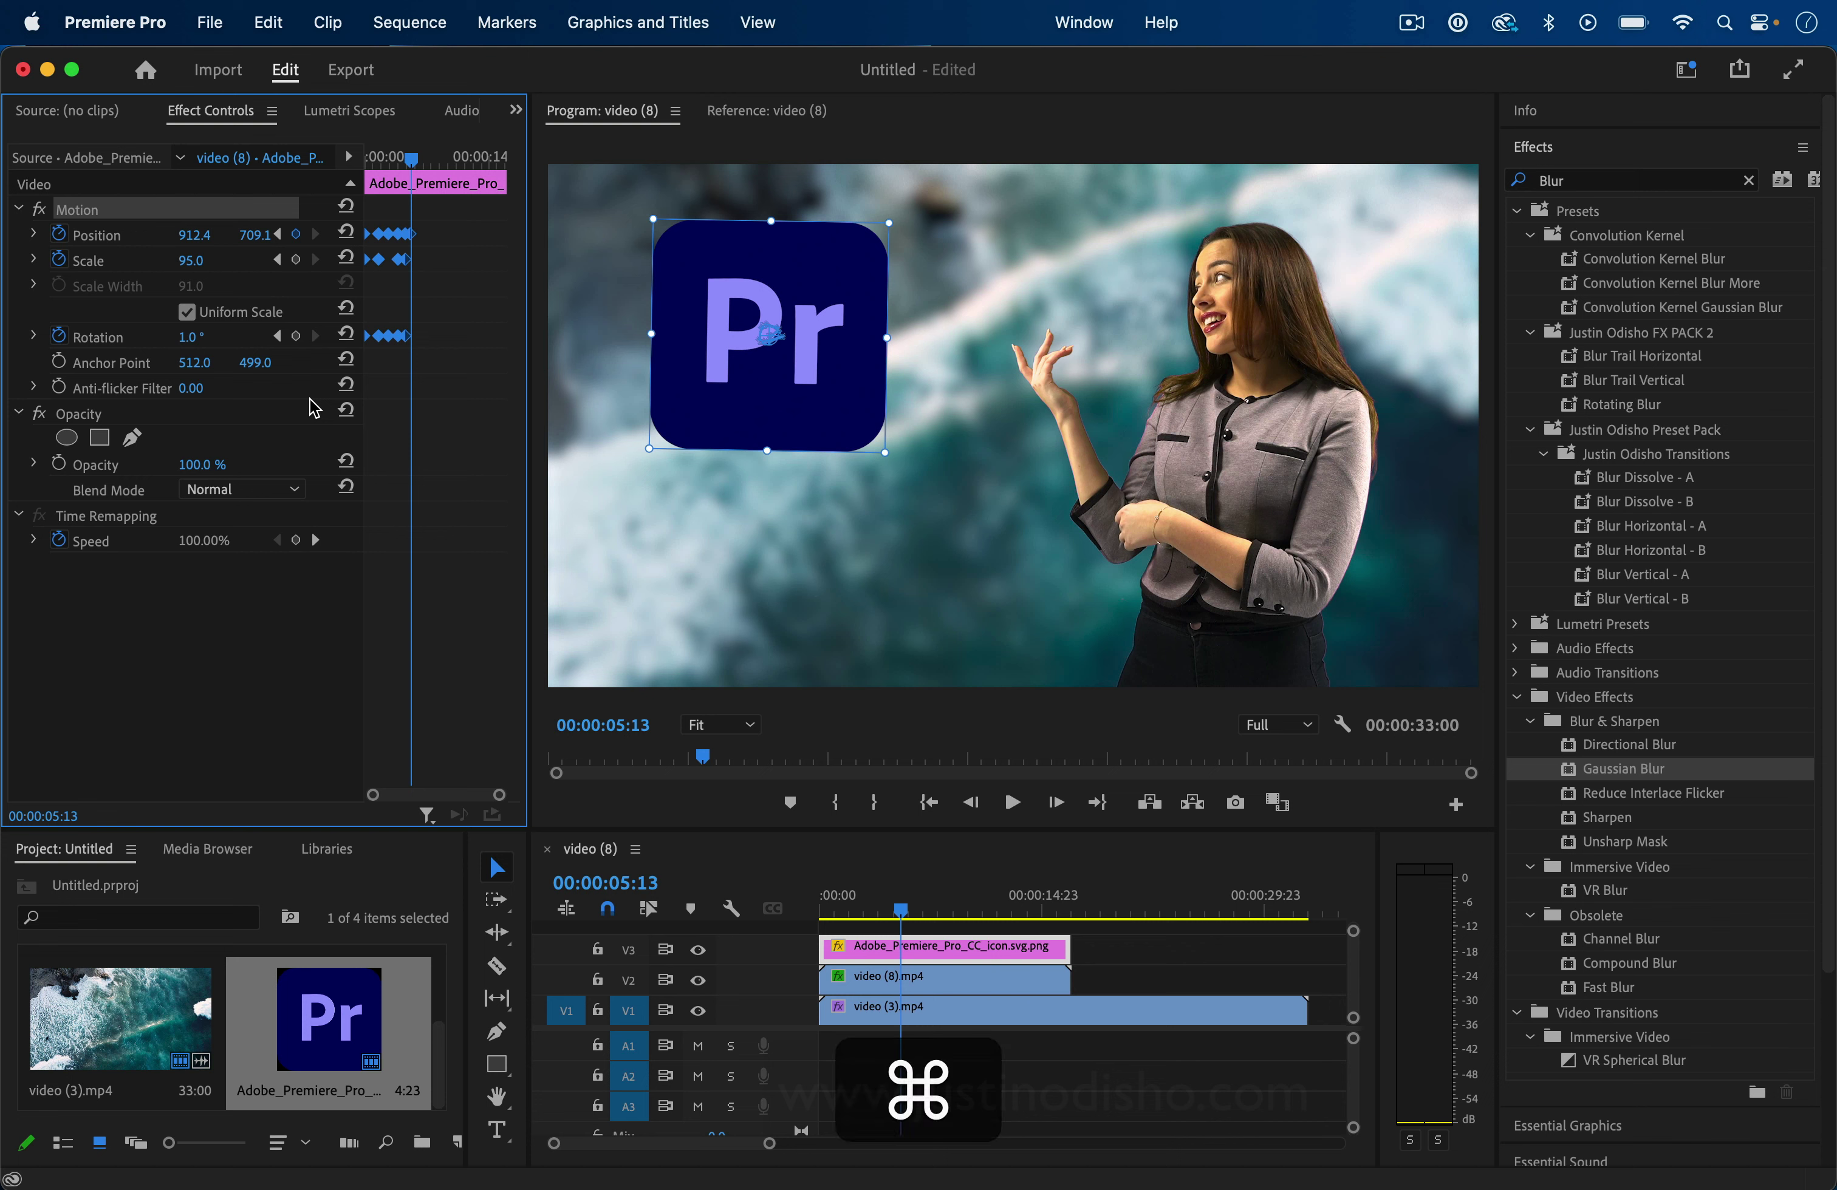
key("super+c")
key("super+v")
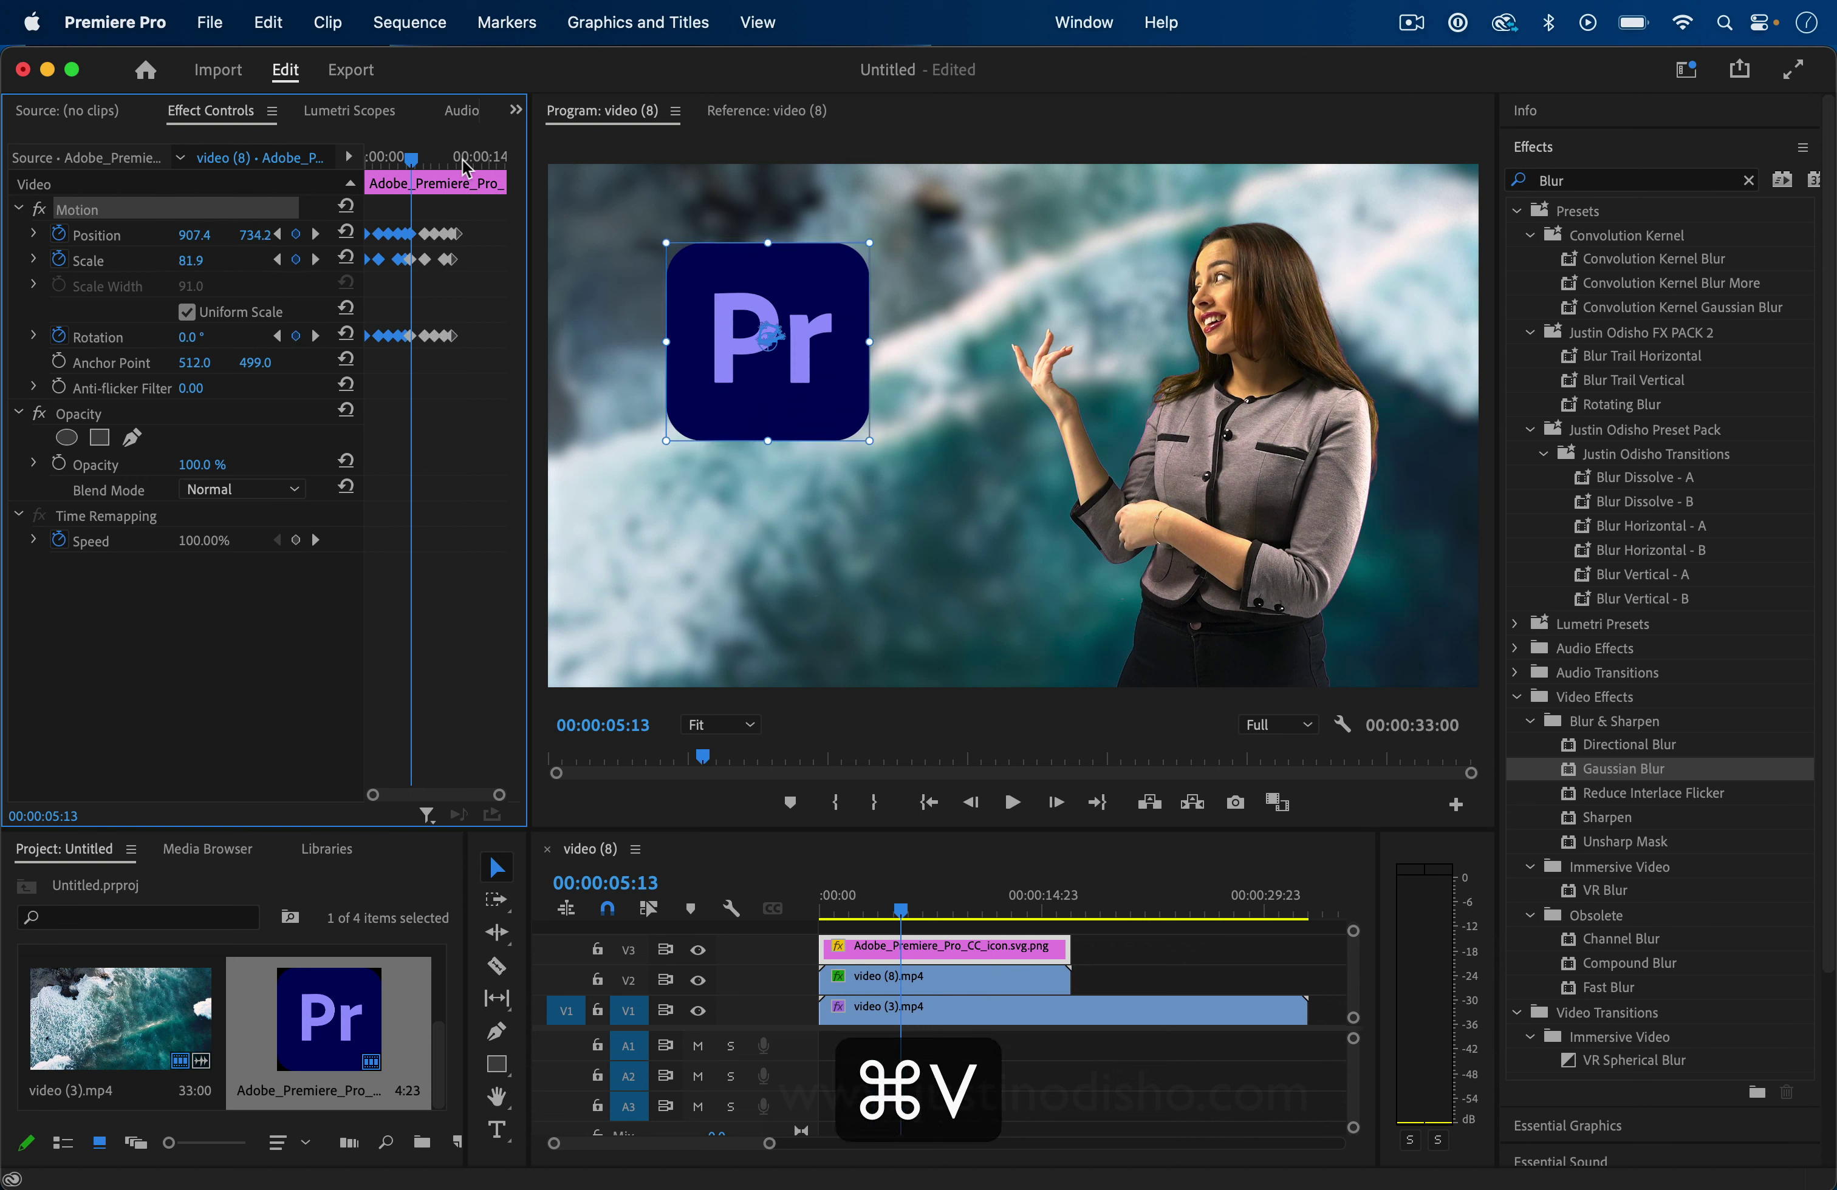
left_click(461, 160)
key("super+v")
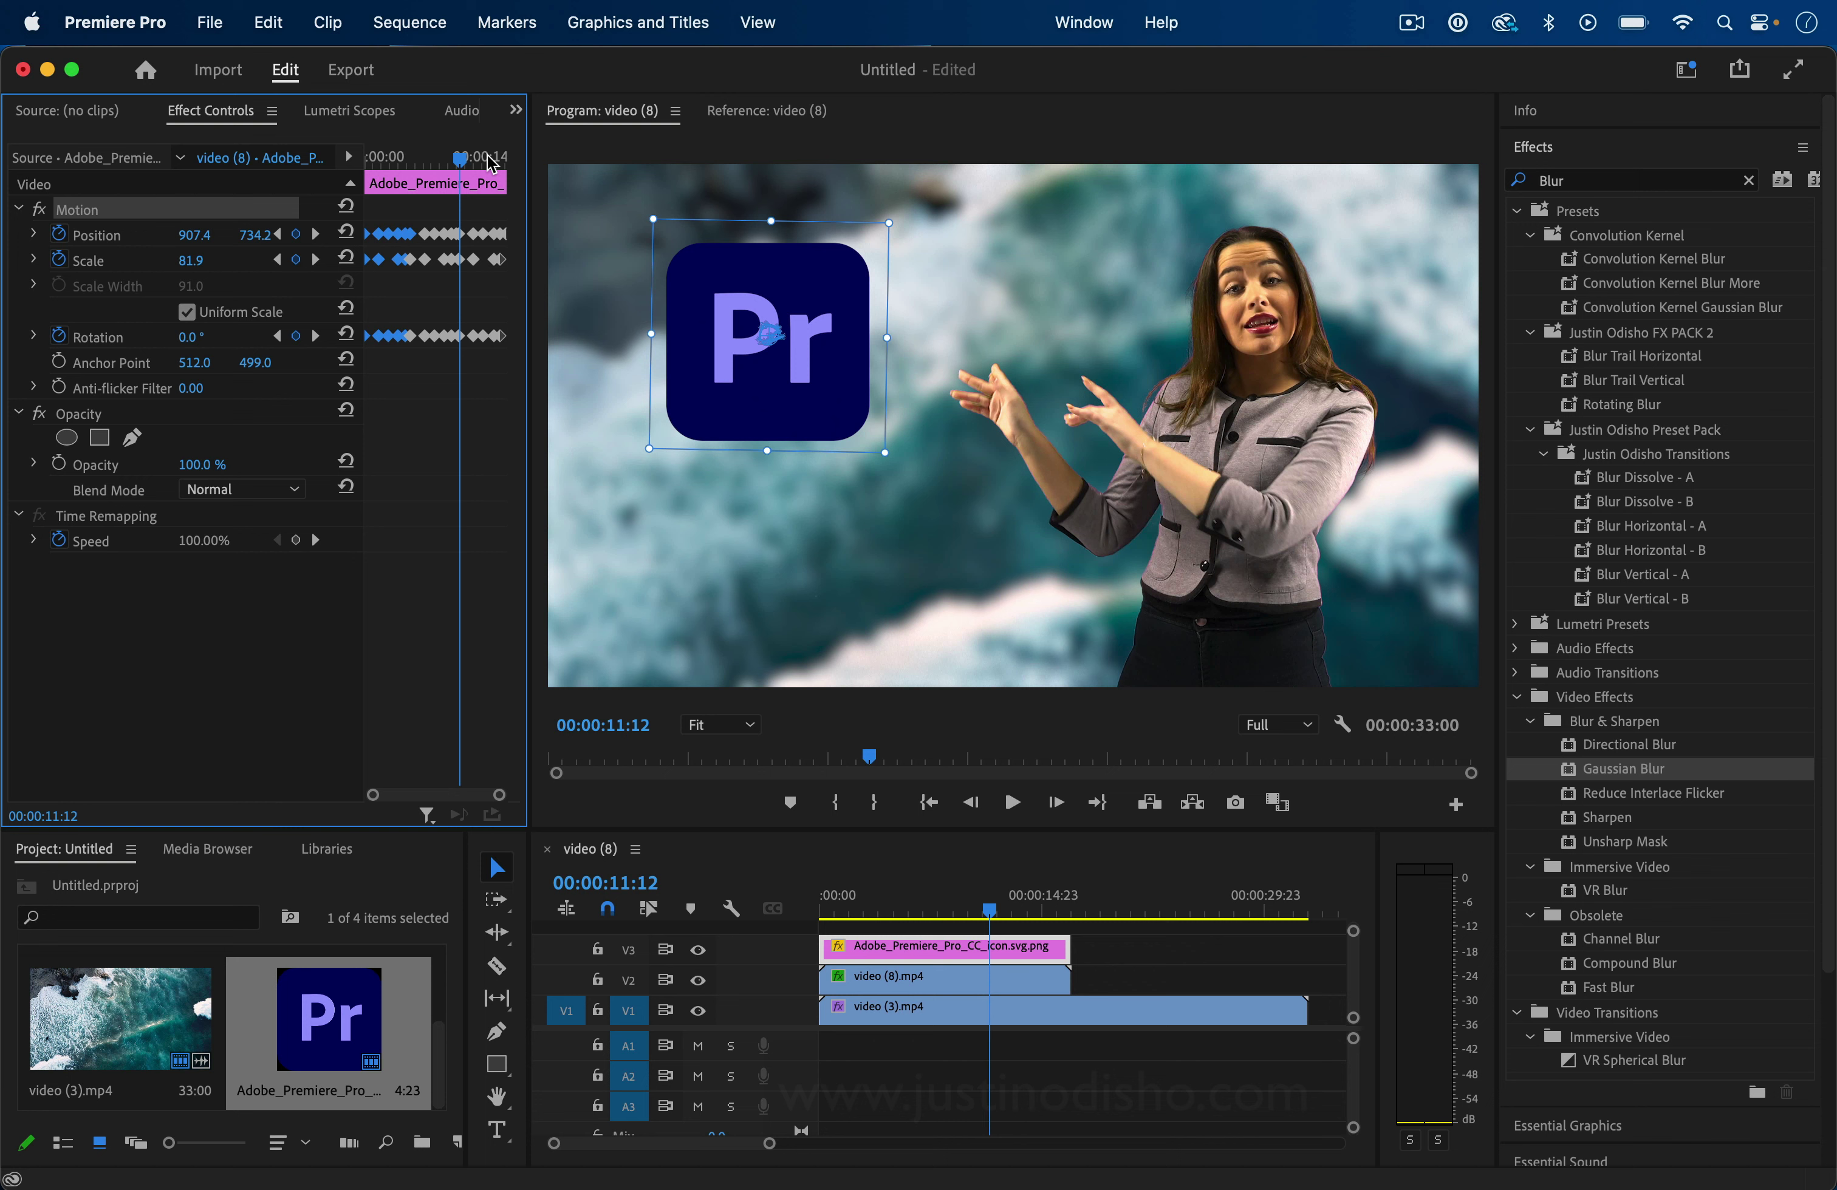
Step: Play the logo wiggle from the start of the clip to preview it
left_click_drag(461, 158, 221, 164)
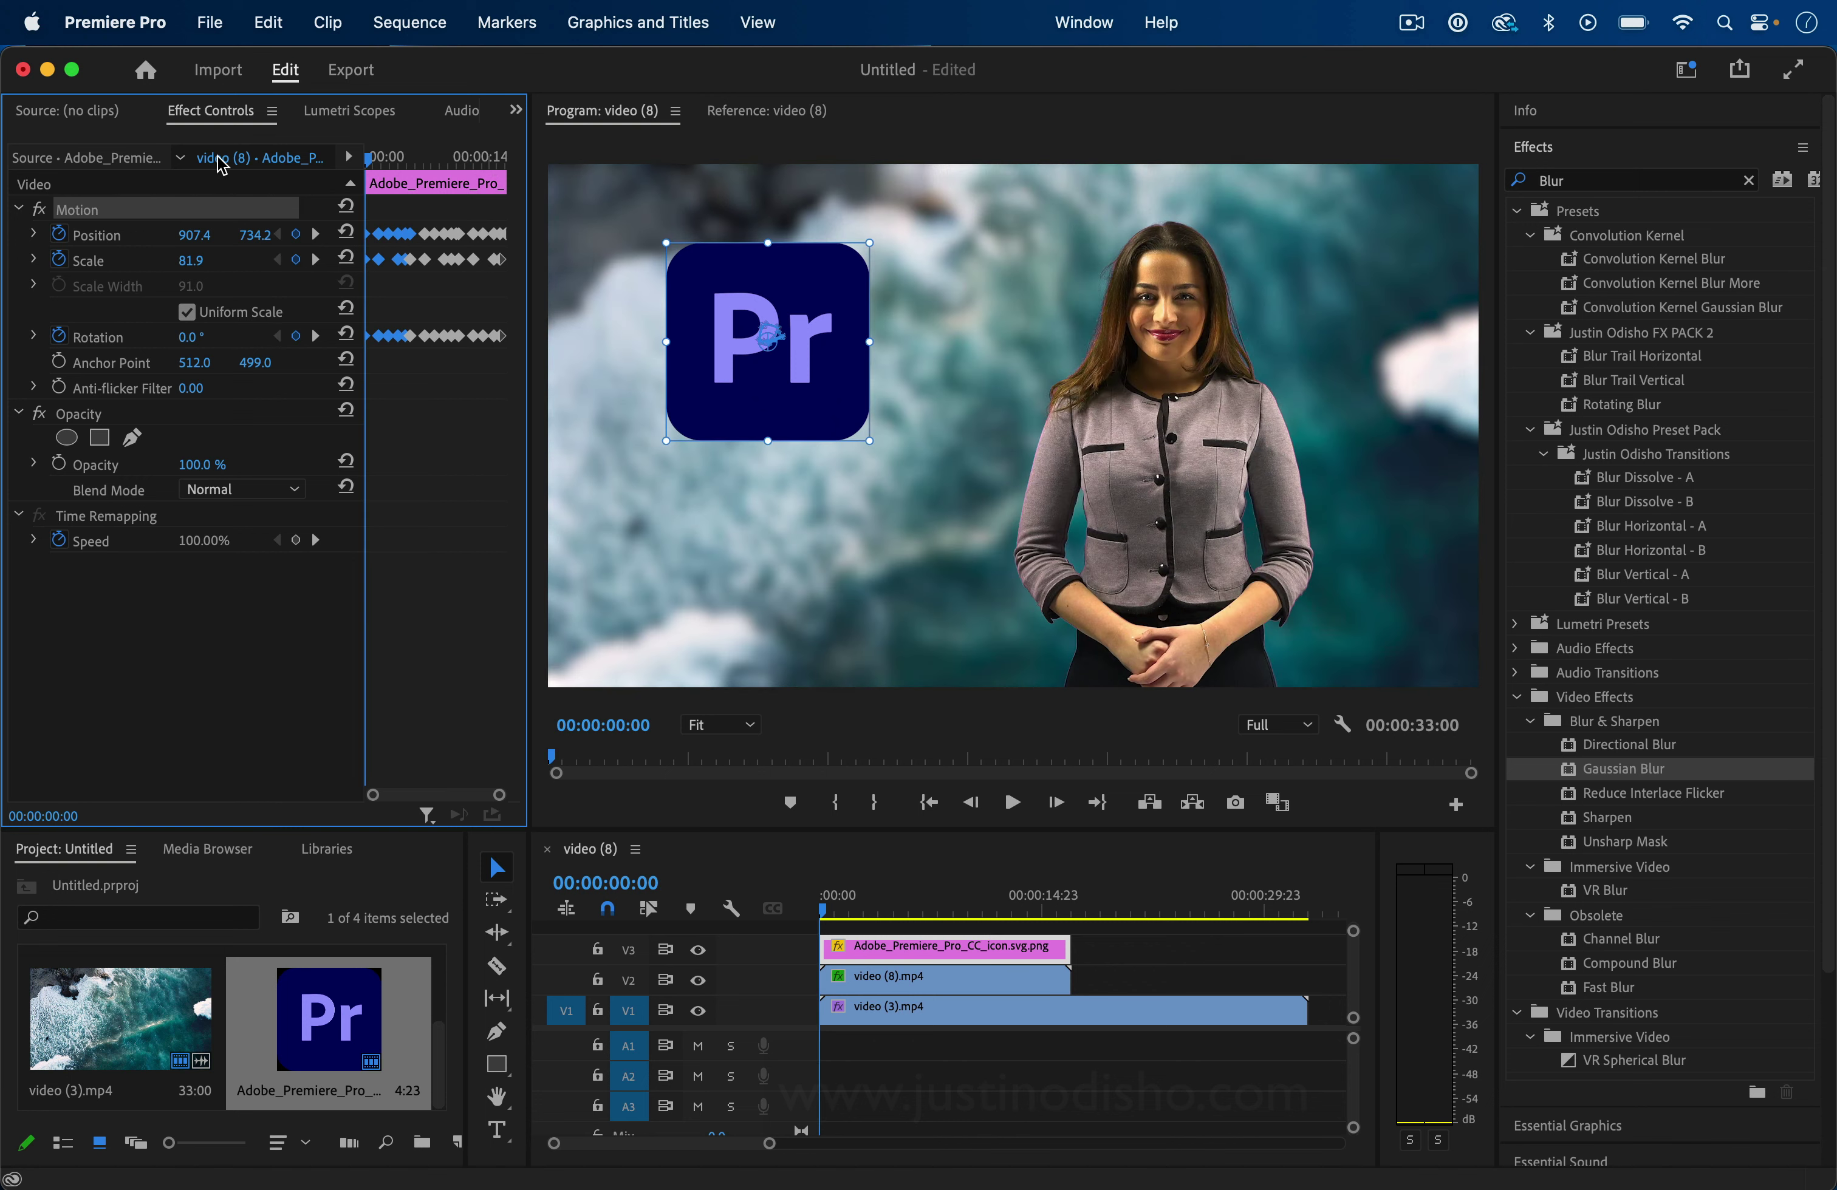
key("space")
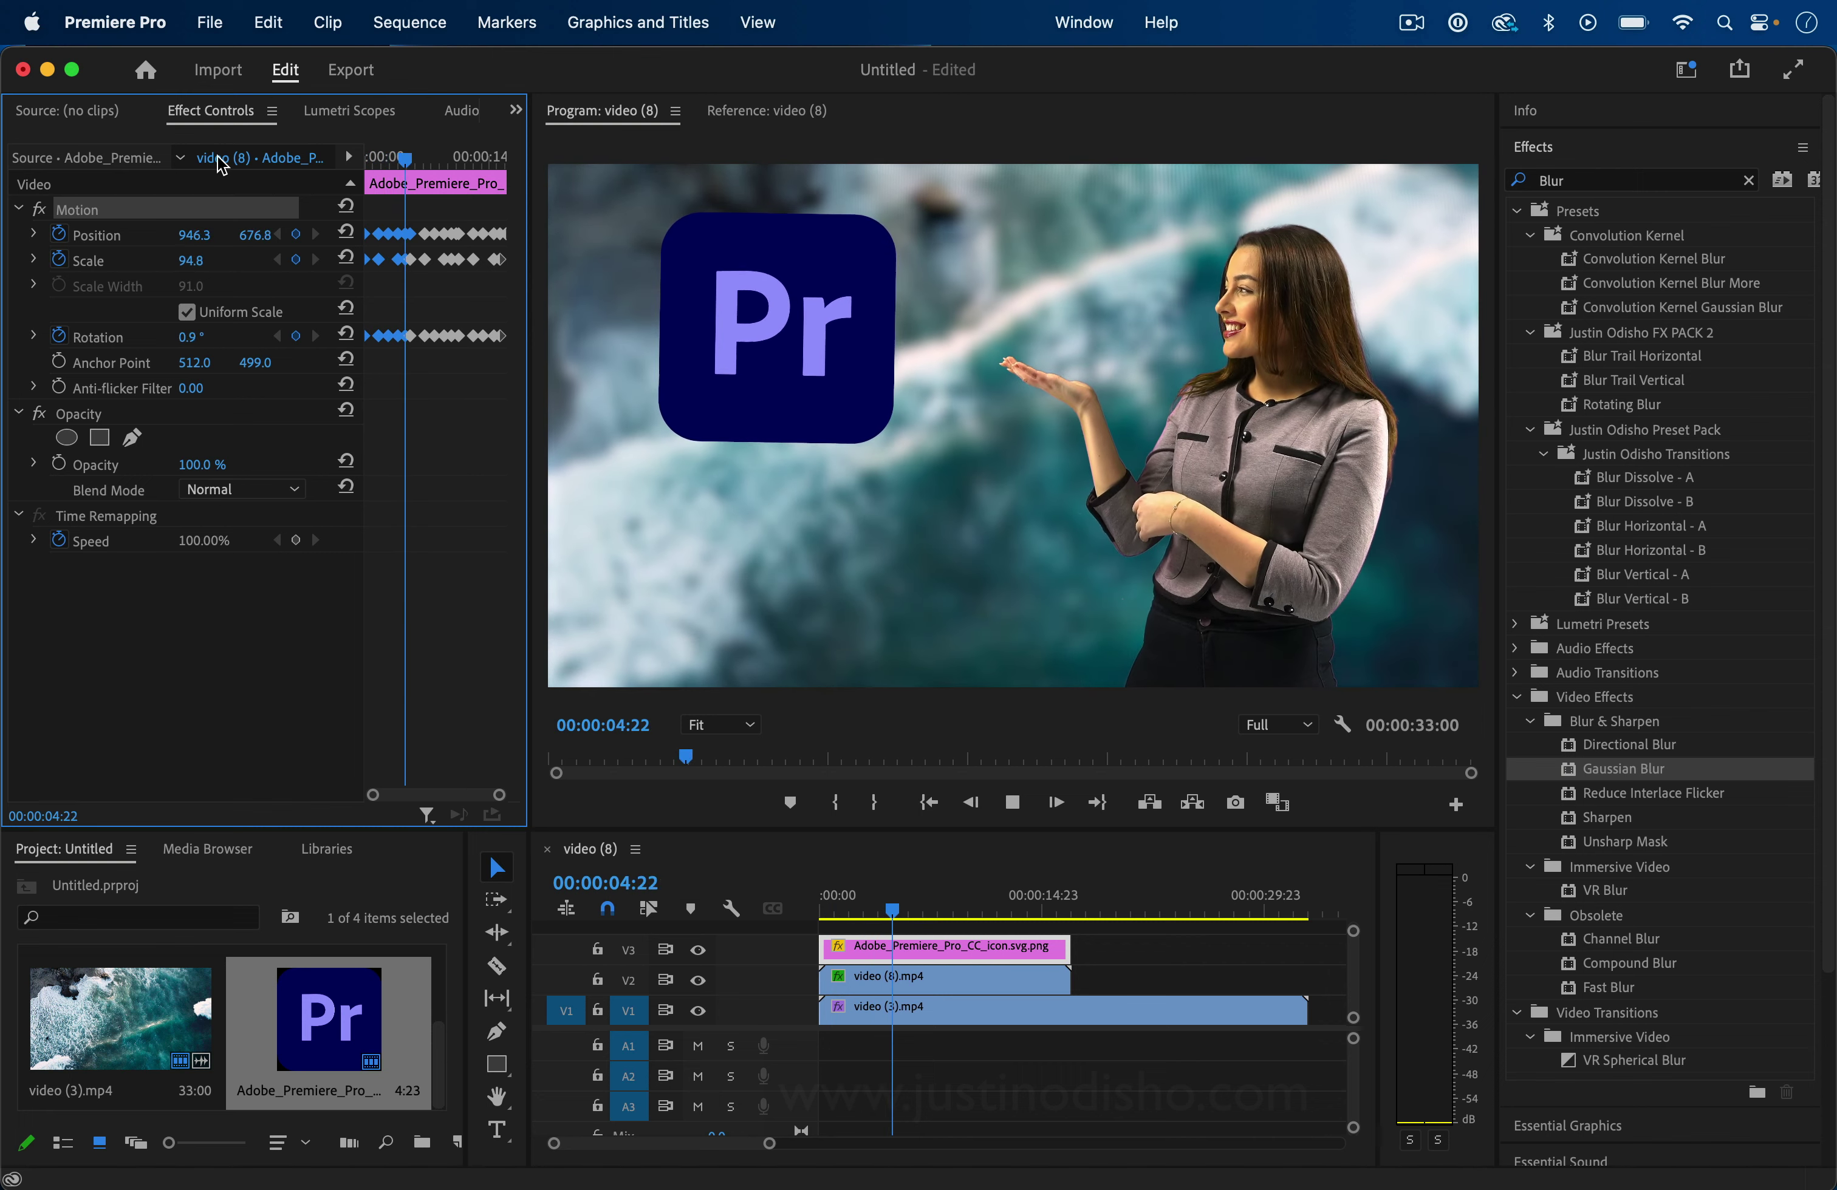
key("space")
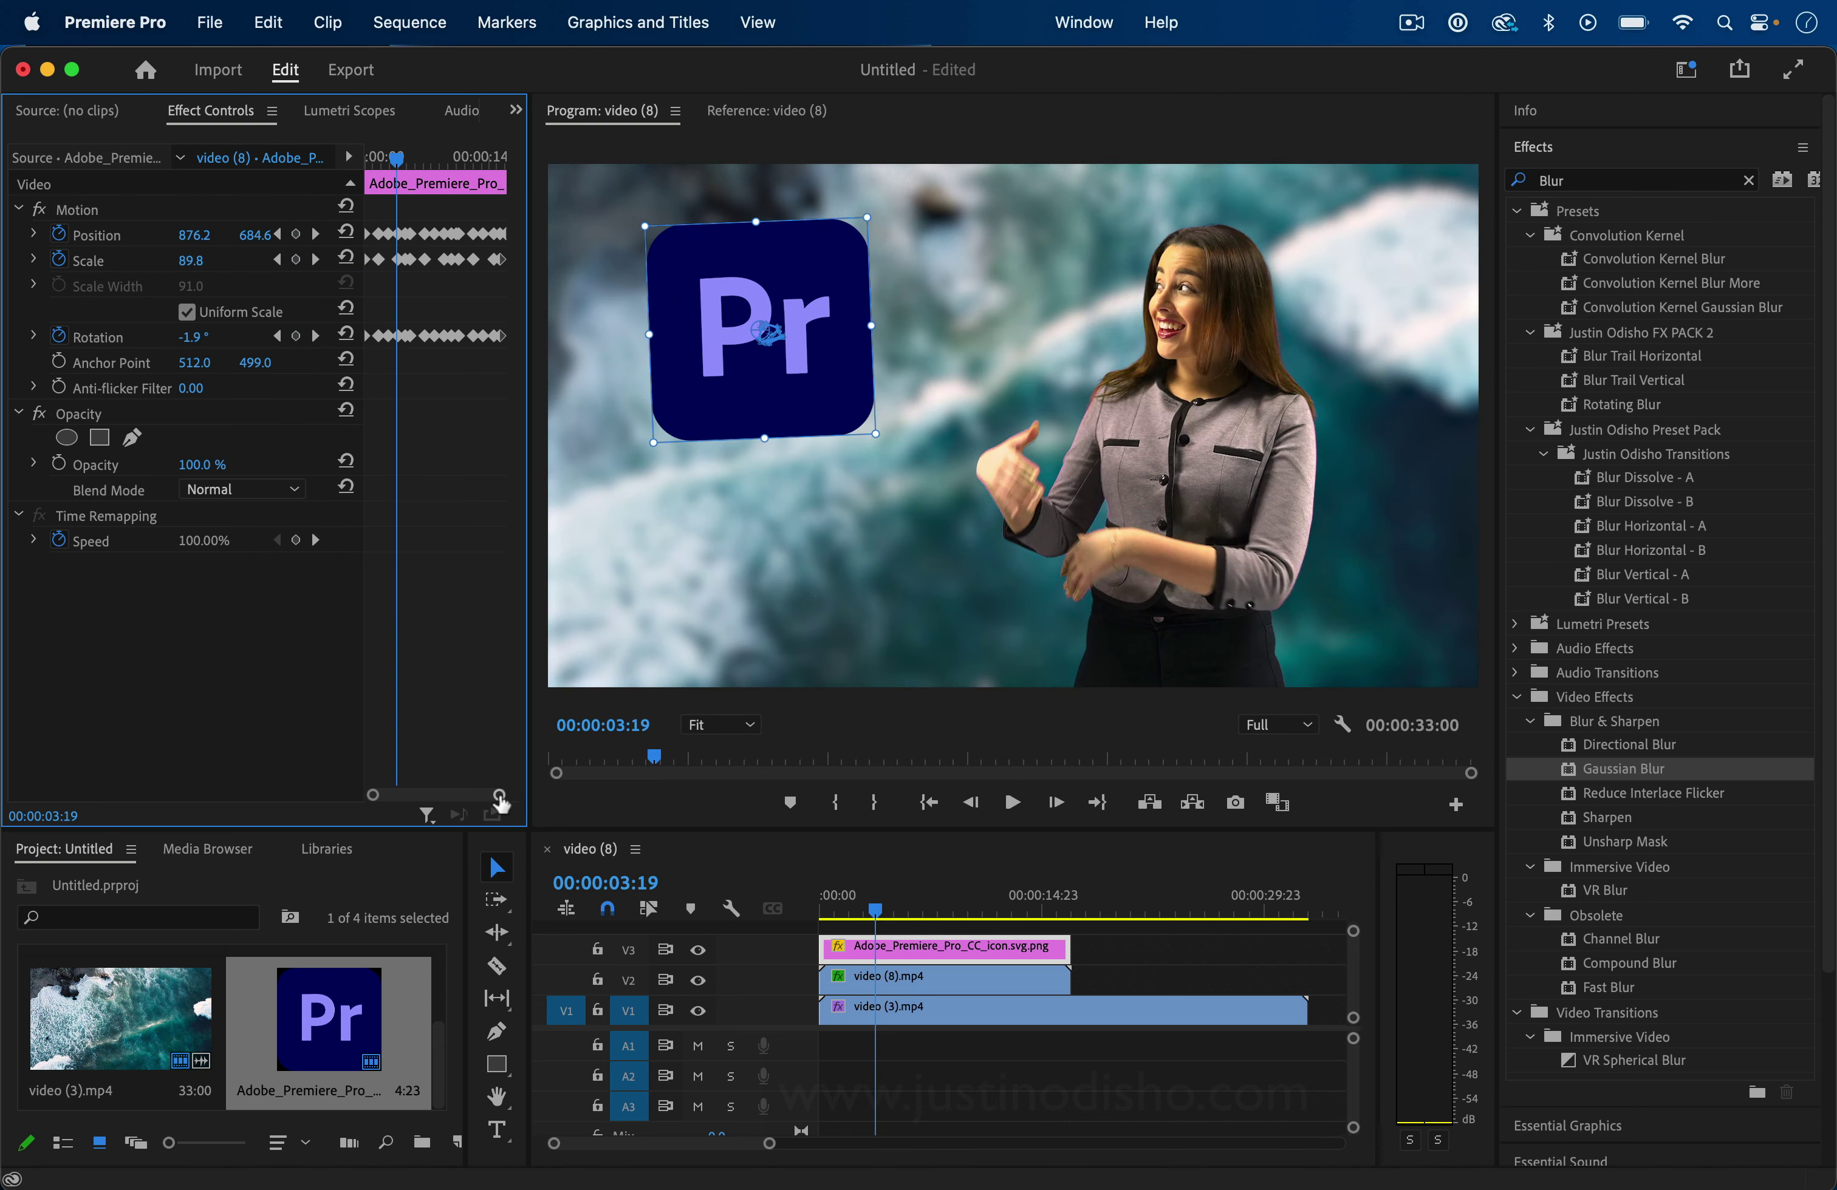
Step: Stagger the early keyframes, moving a Position key later and a Rotation key earlier
left_click_drag(379, 159, 374, 158)
left_click_drag(498, 795, 468, 794)
left_click_drag(402, 234, 438, 264)
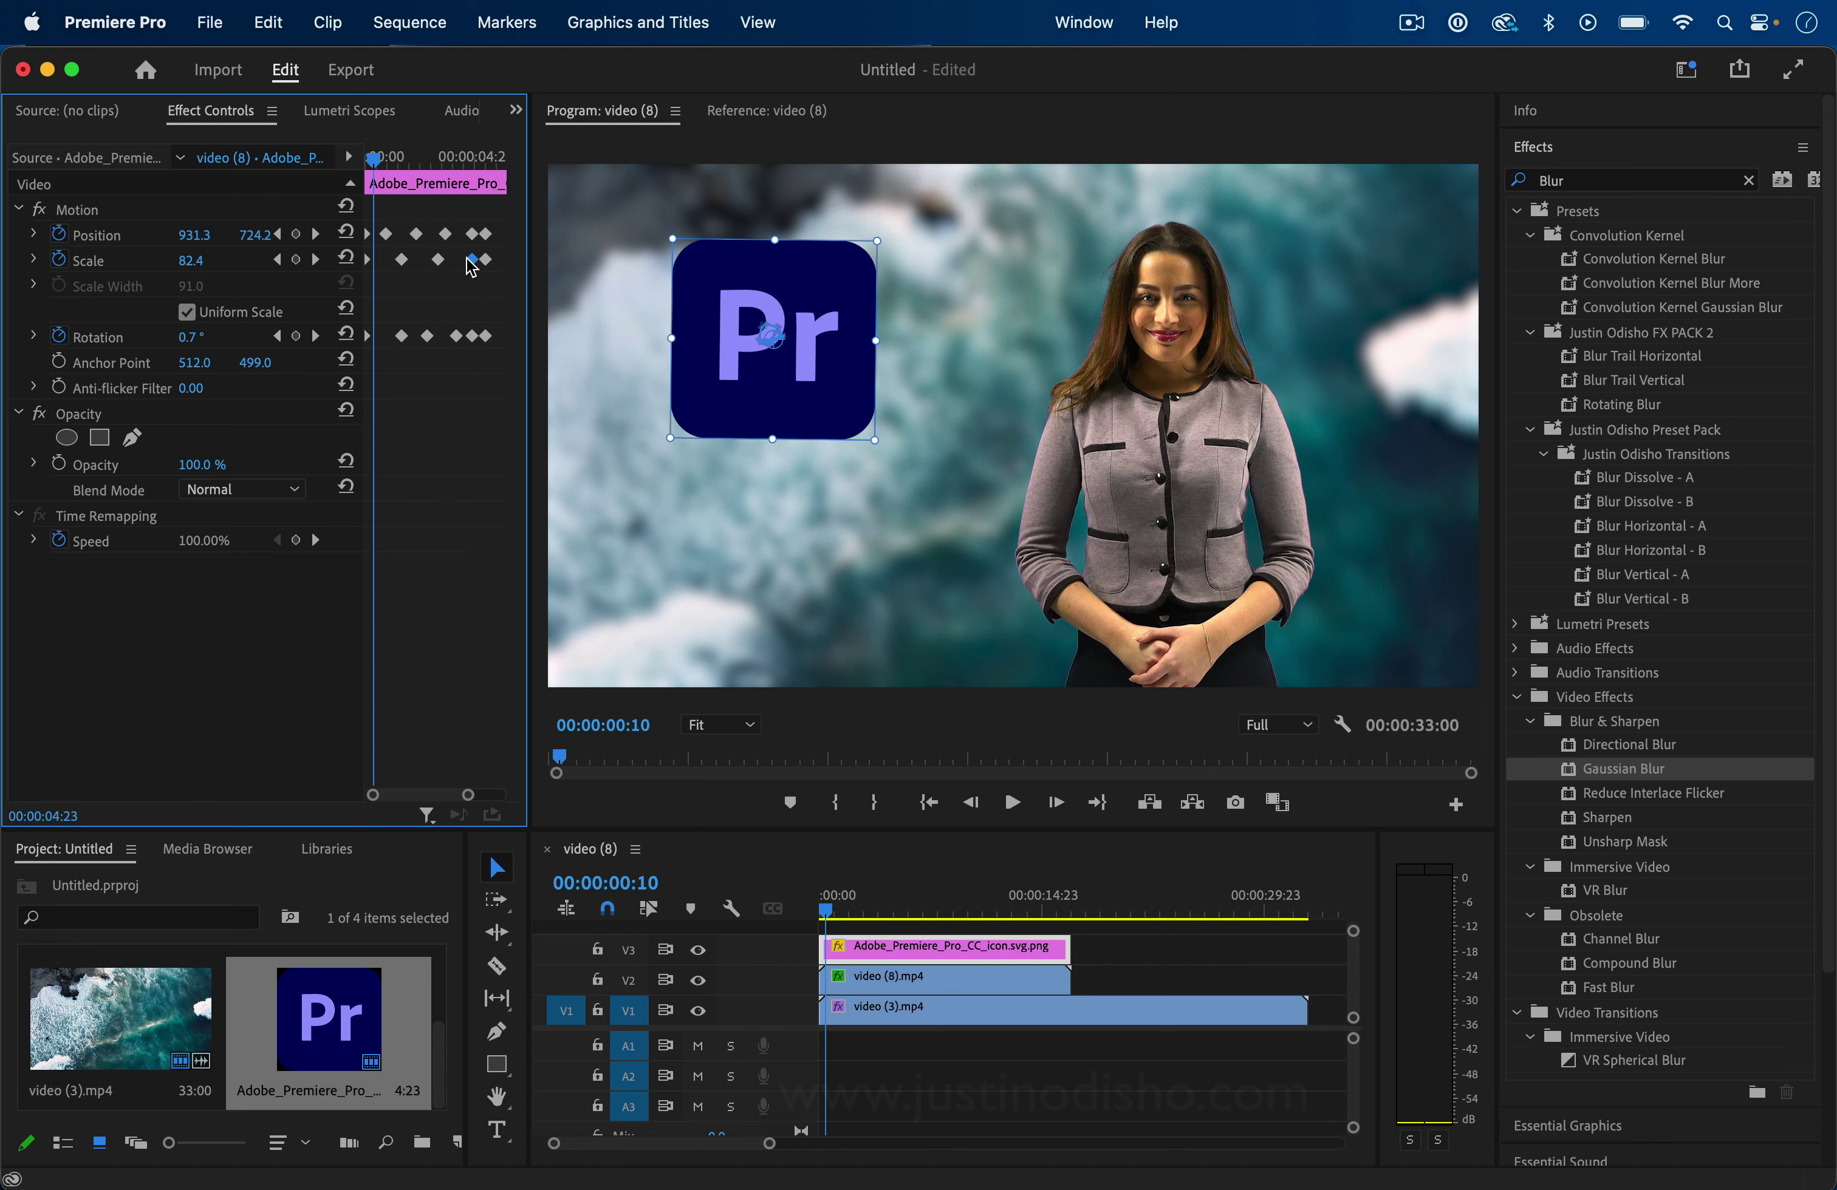
left_click_drag(401, 336, 446, 337)
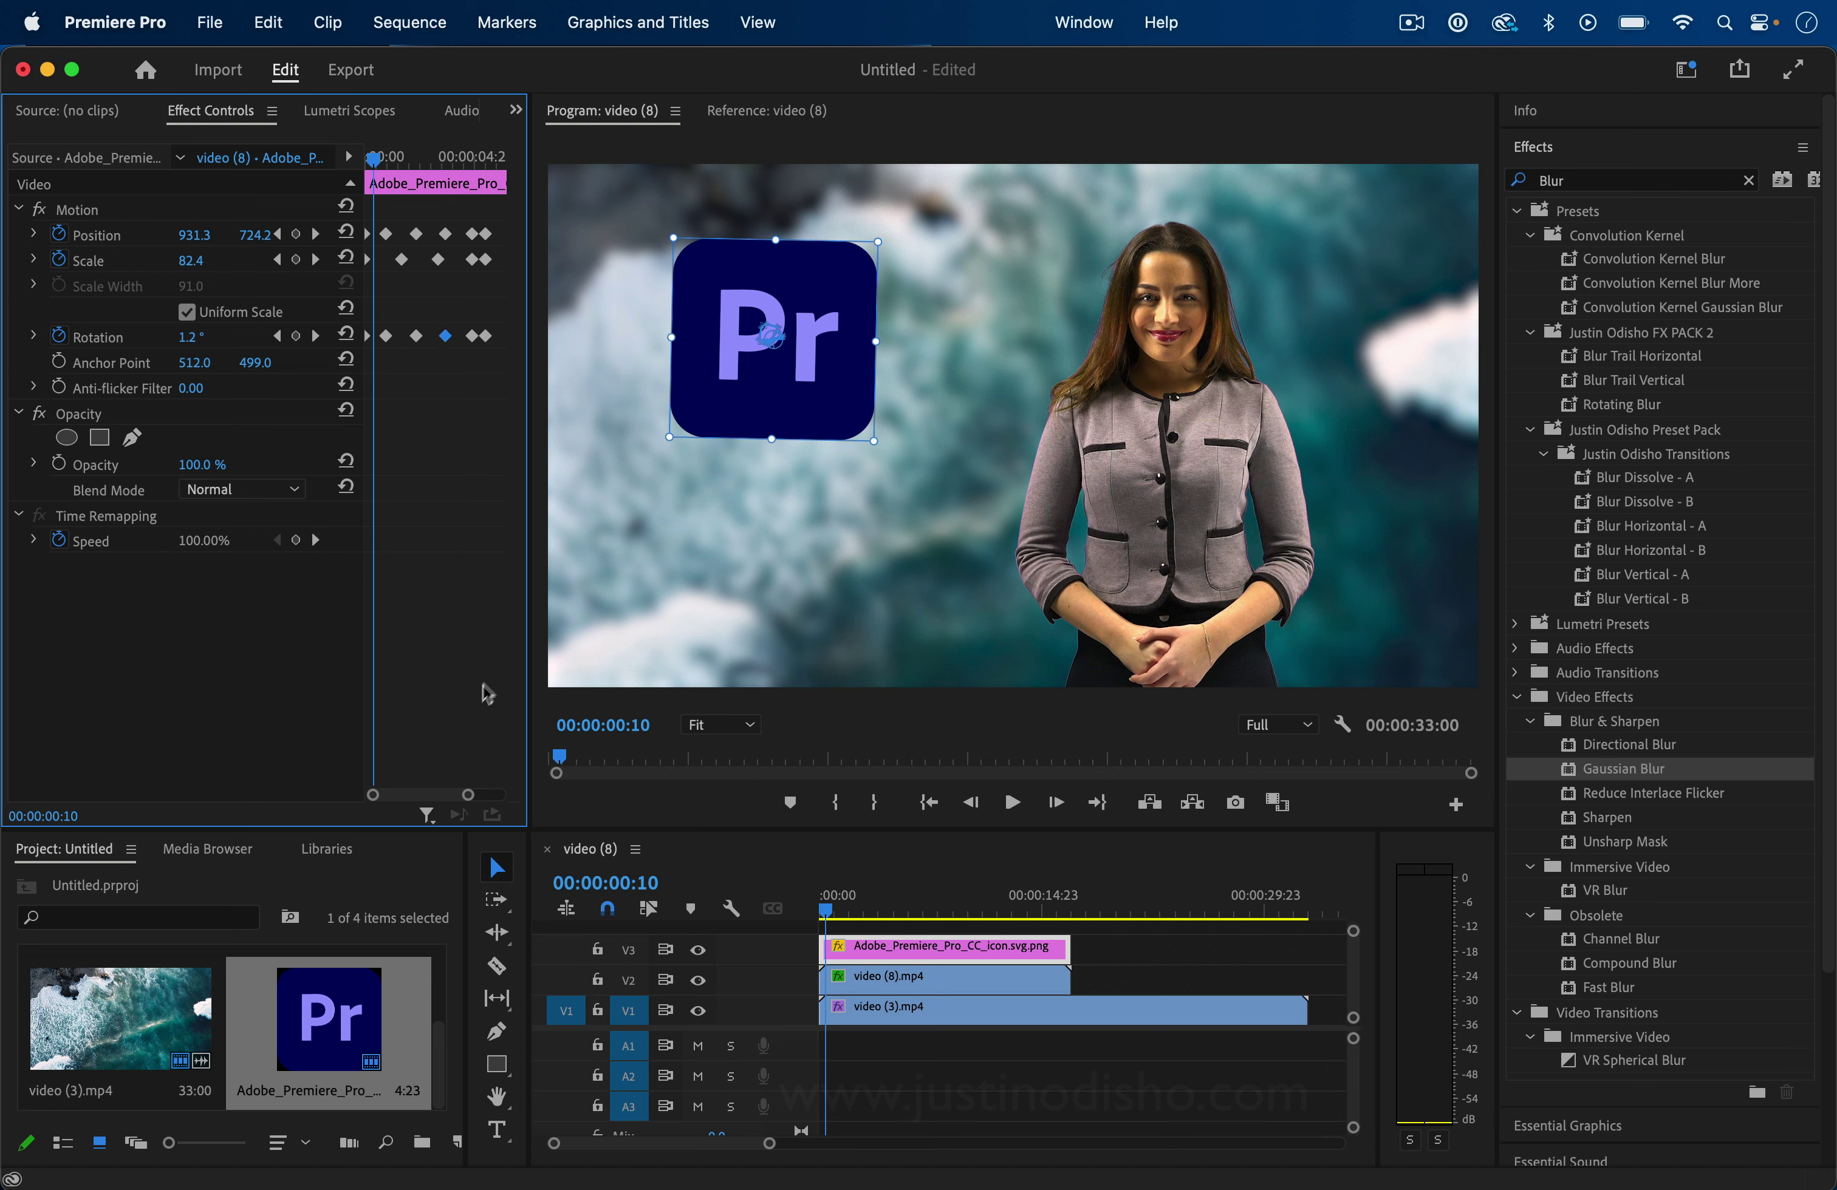
left_click_drag(468, 795, 510, 796)
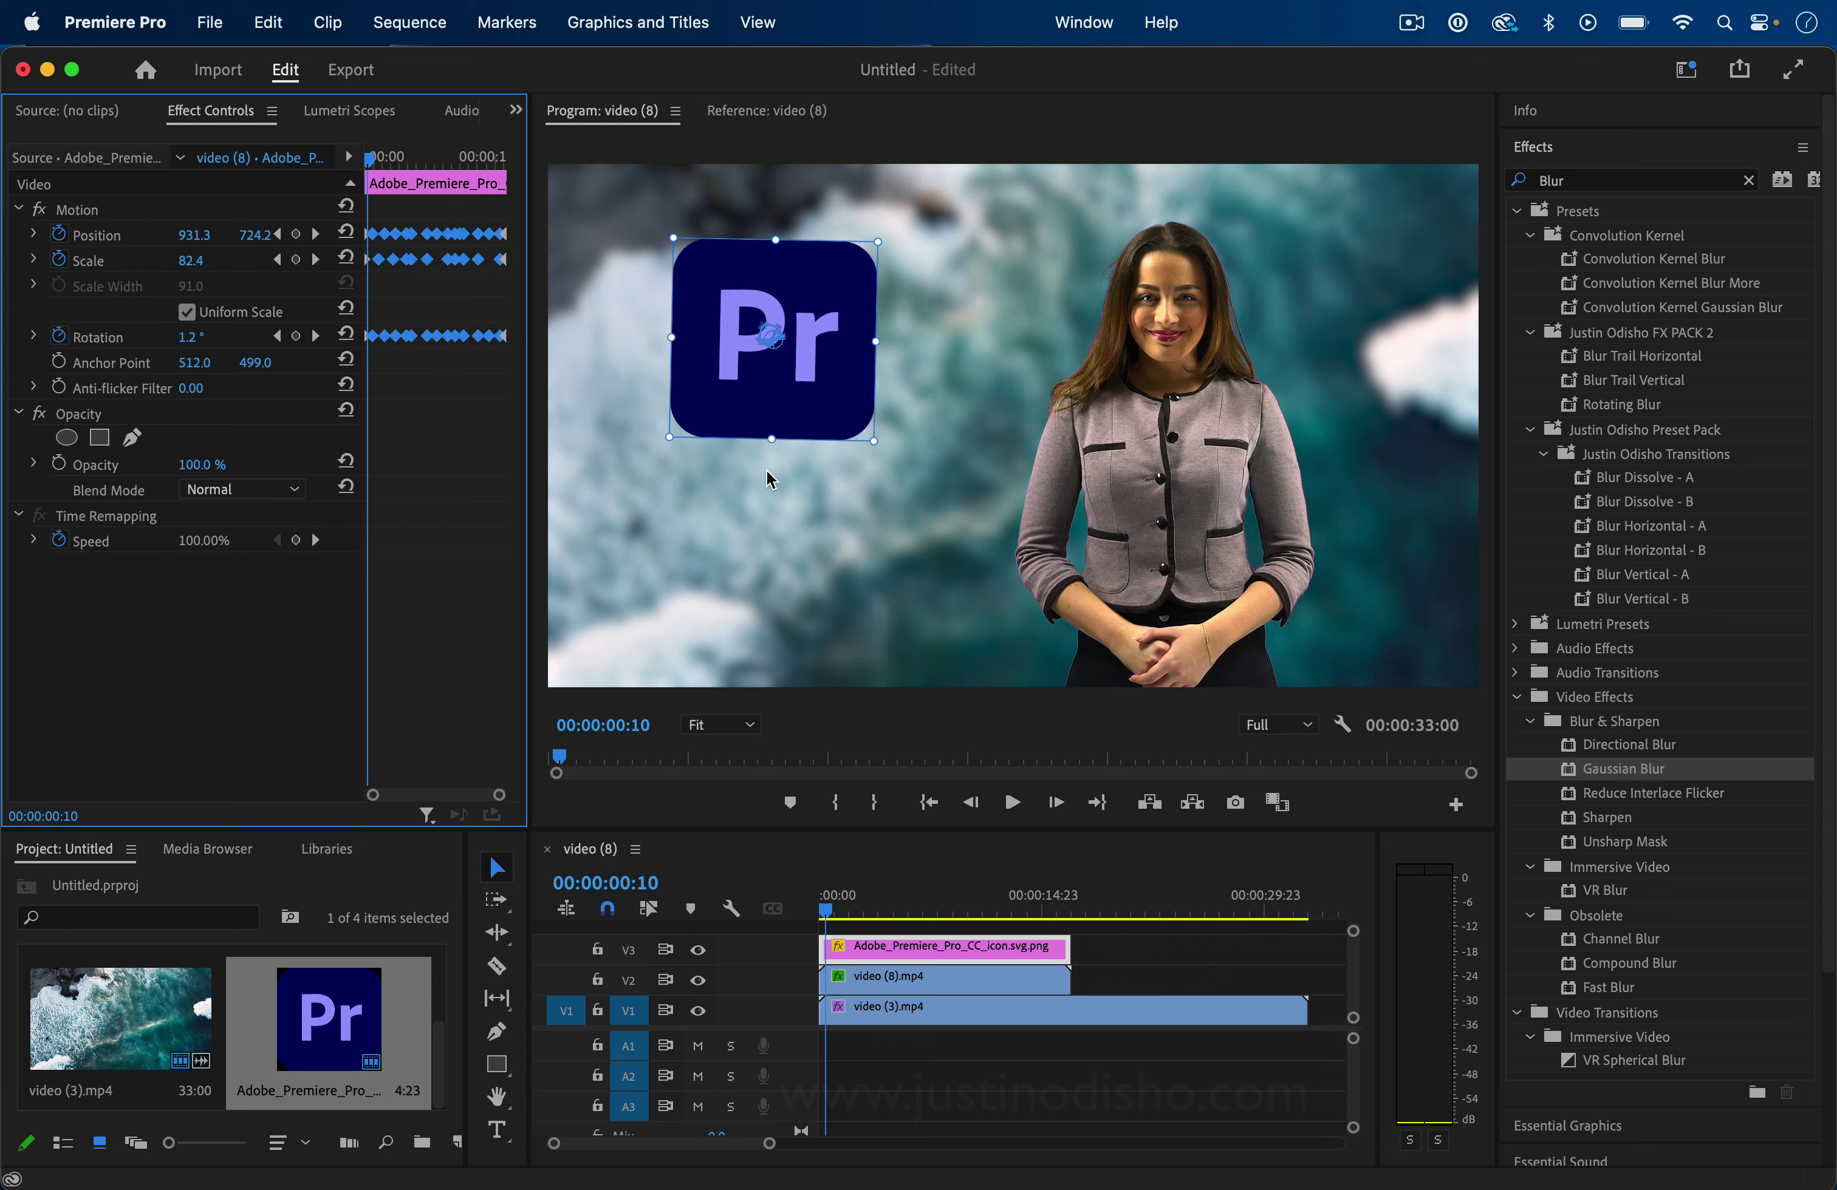
Step: Set all selected logo motion keyframes to Continuous Bezier temporal interpolation
key("shift")
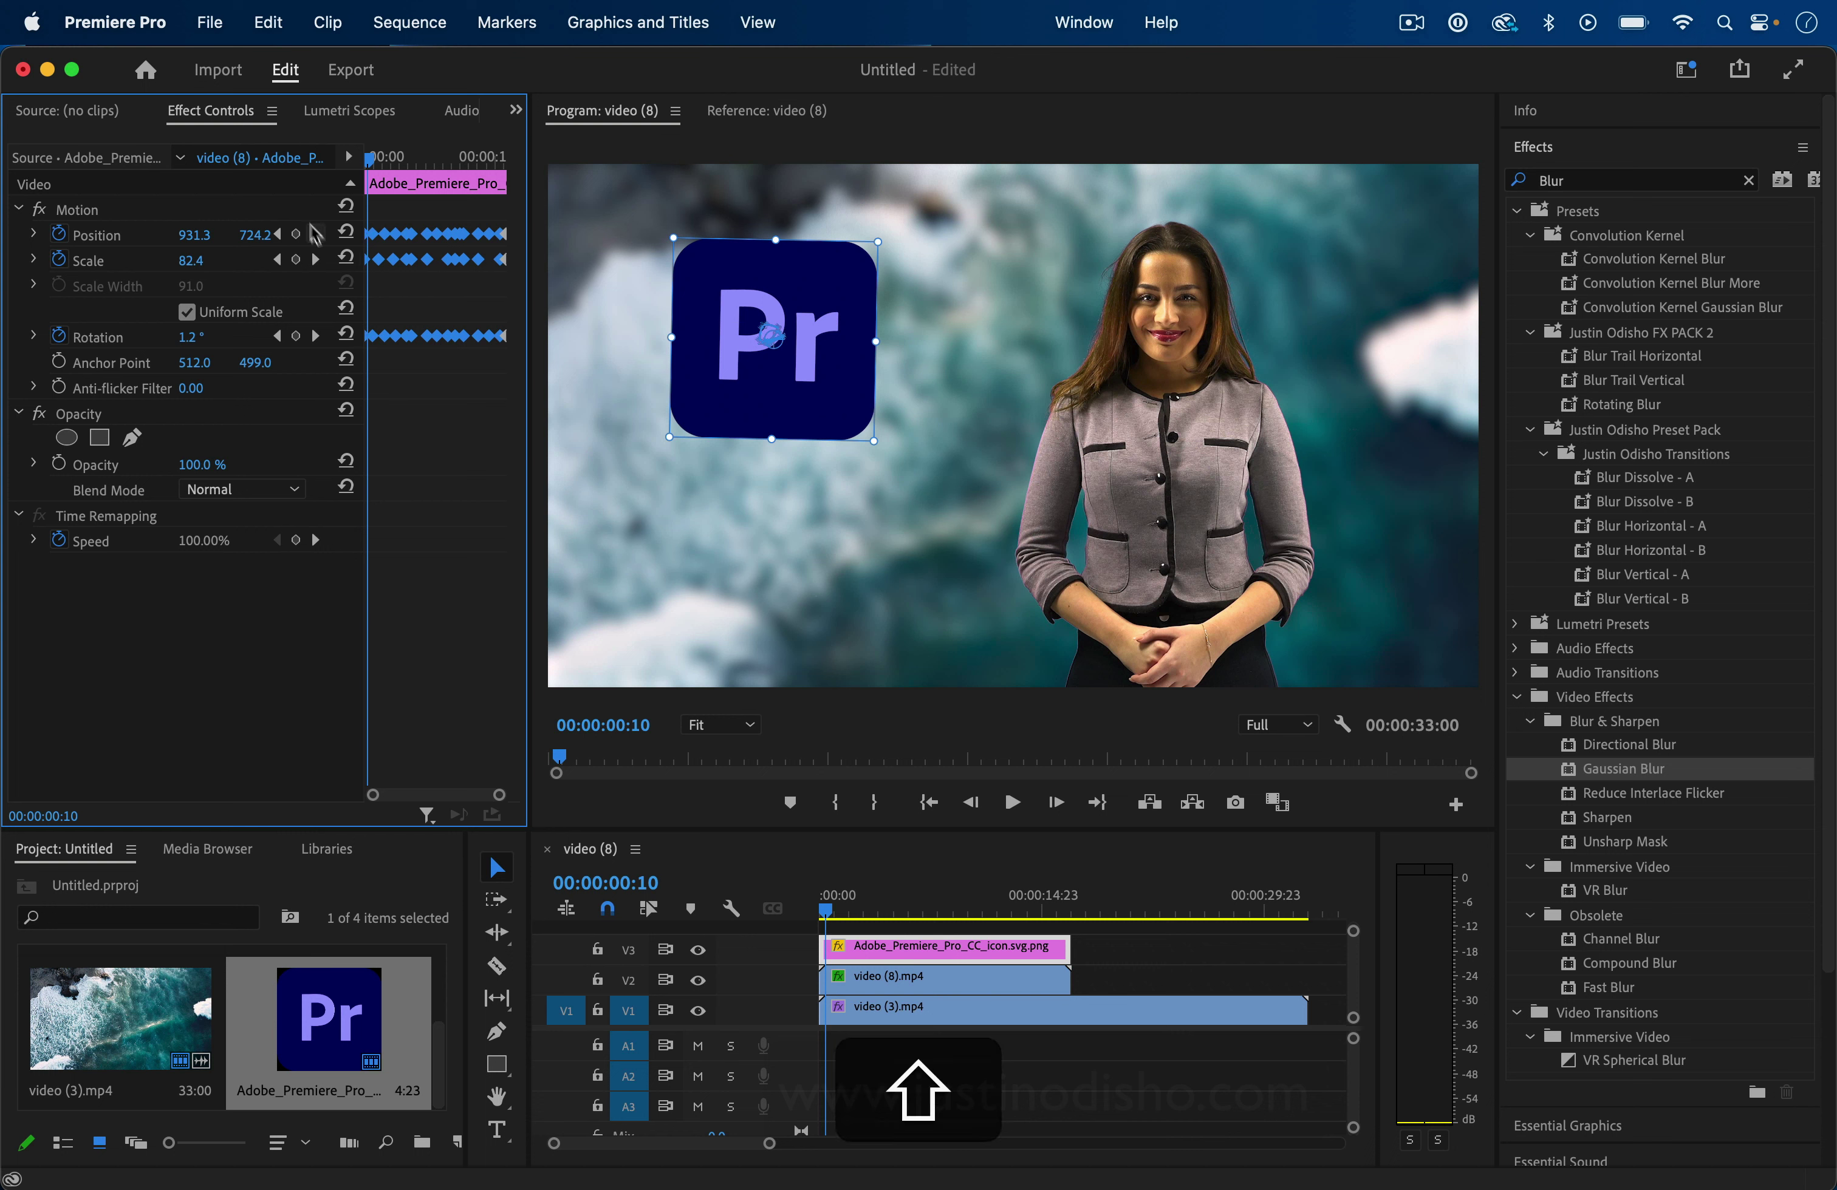
right_click(457, 249)
mouse_move(559, 470)
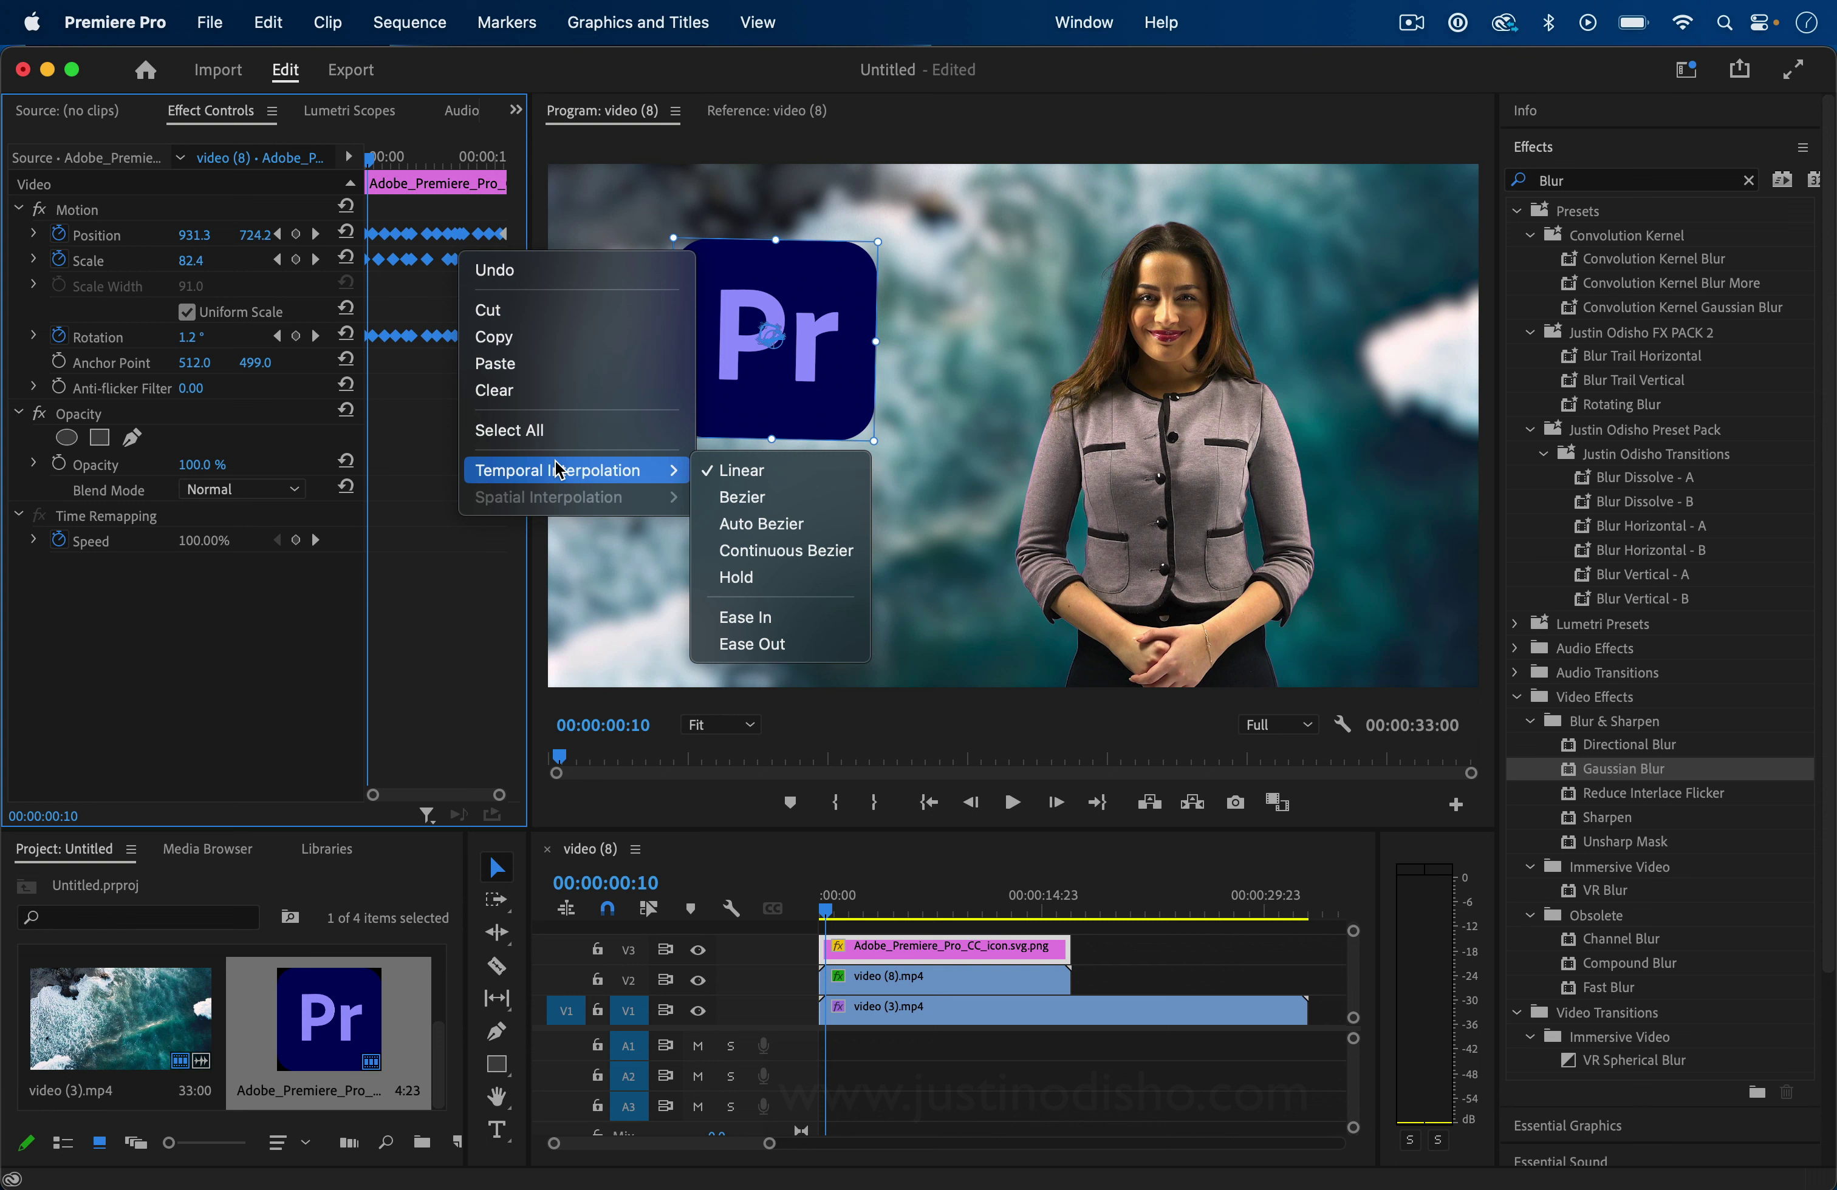
left_click(799, 551)
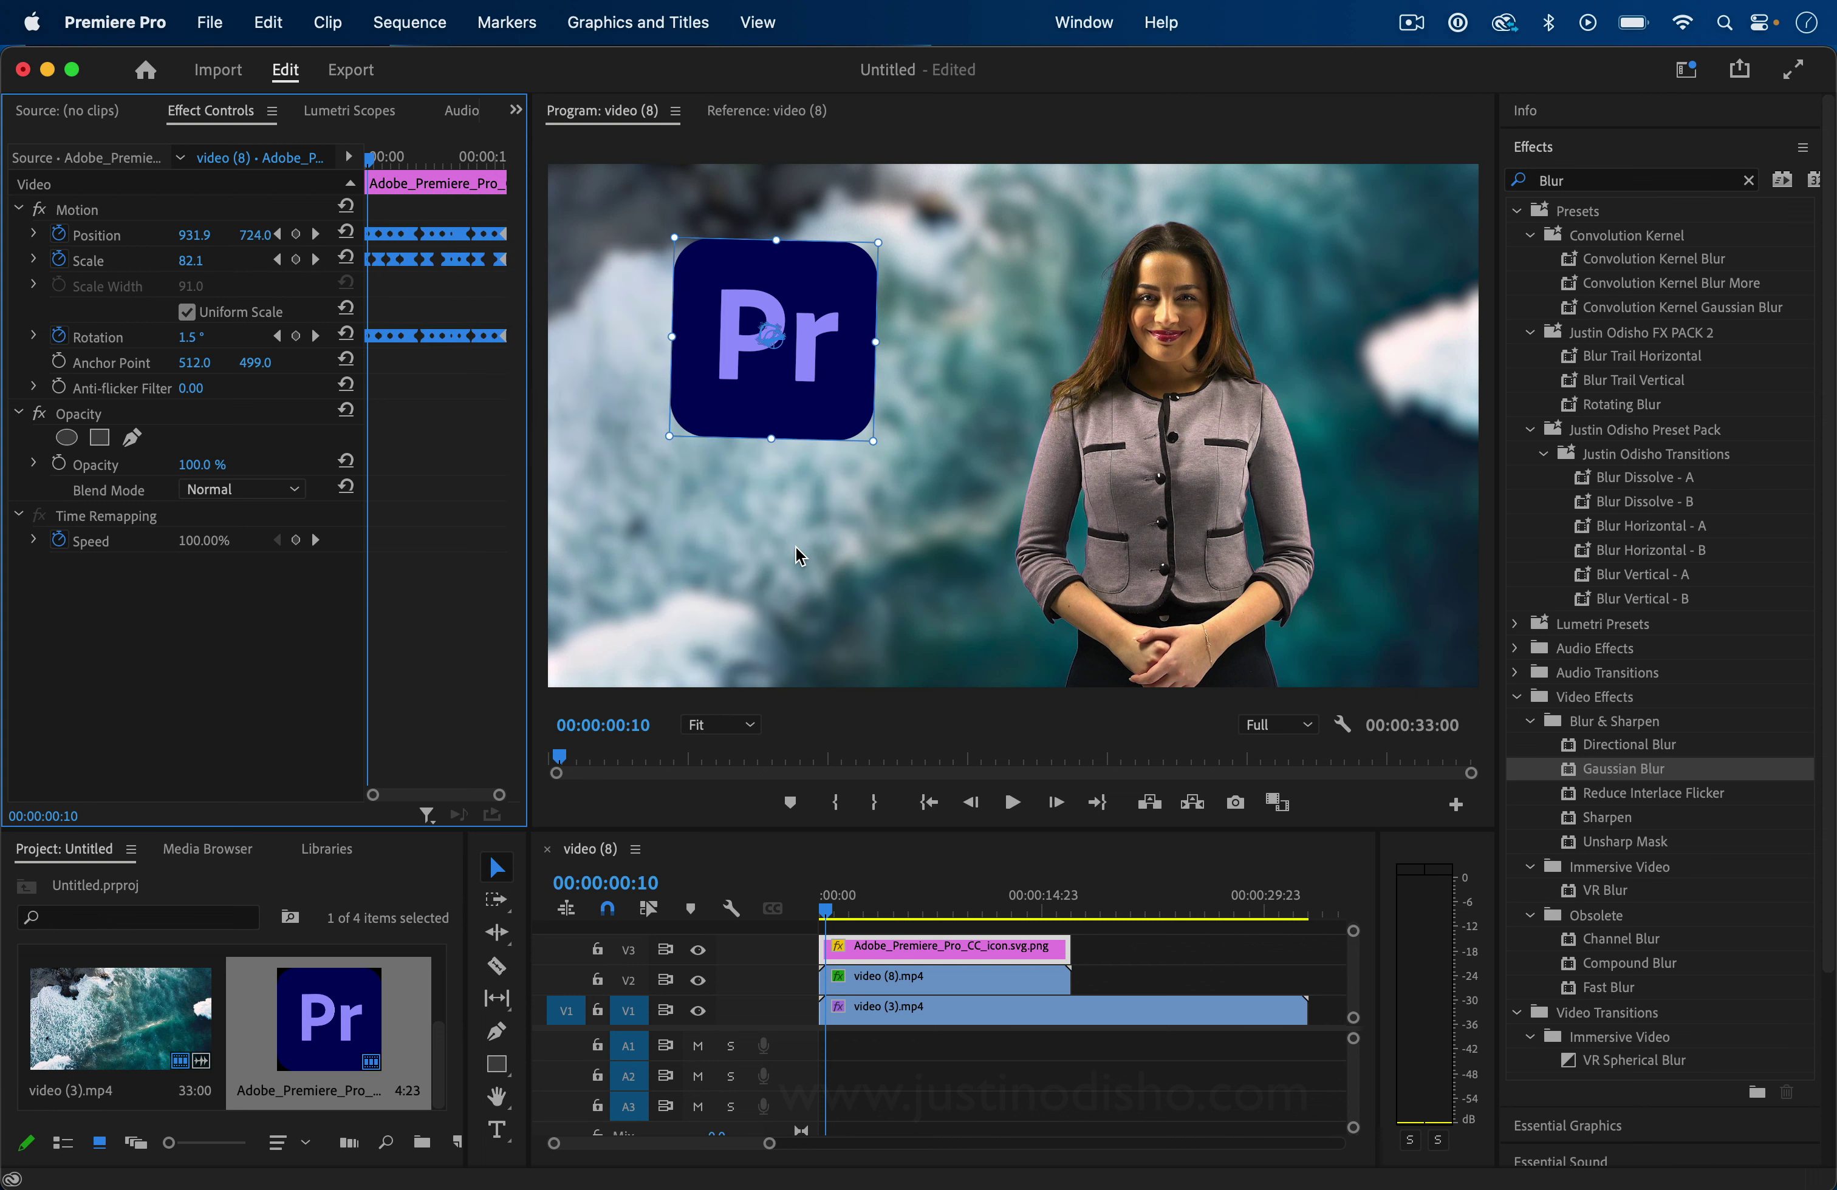
Step: Play back the smoothed animation, then replay it from about 00:00:06:17
key("space")
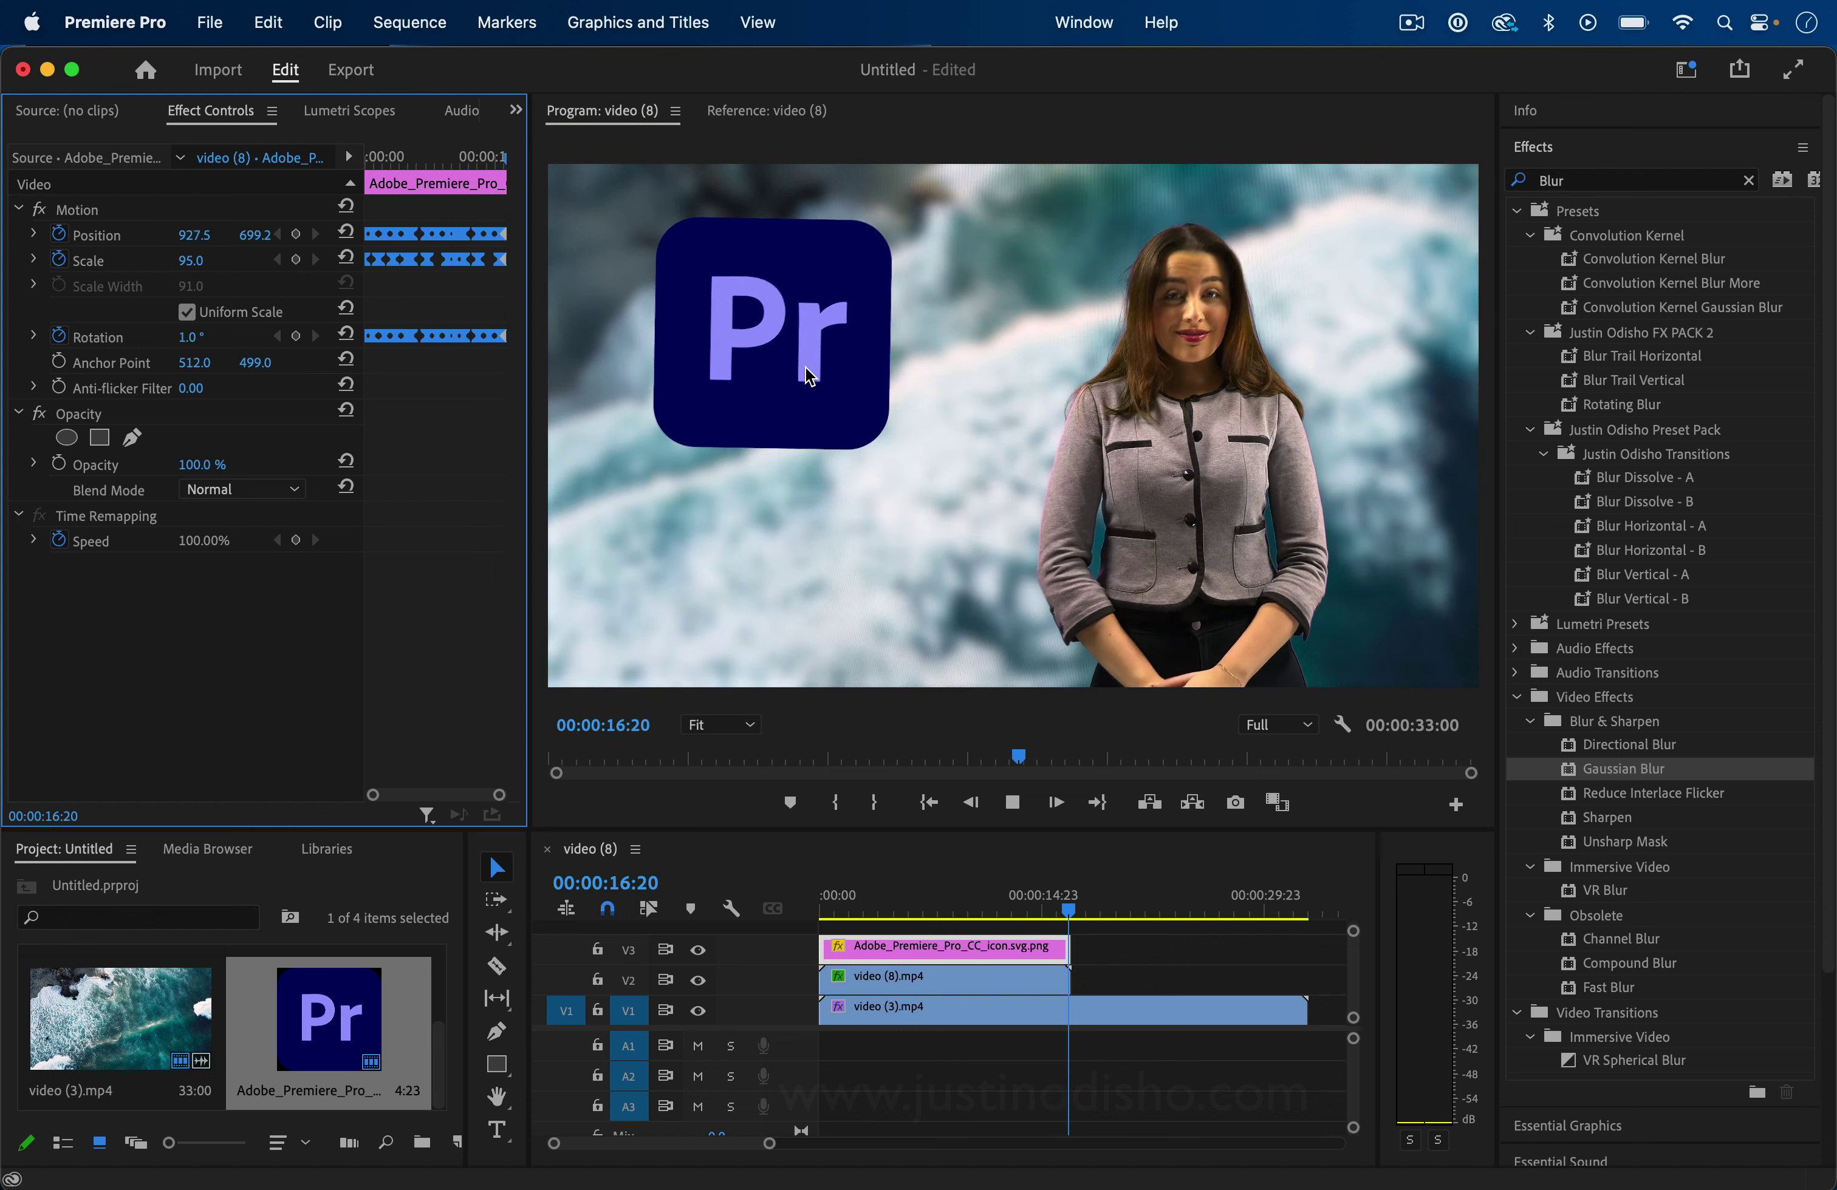
key("space")
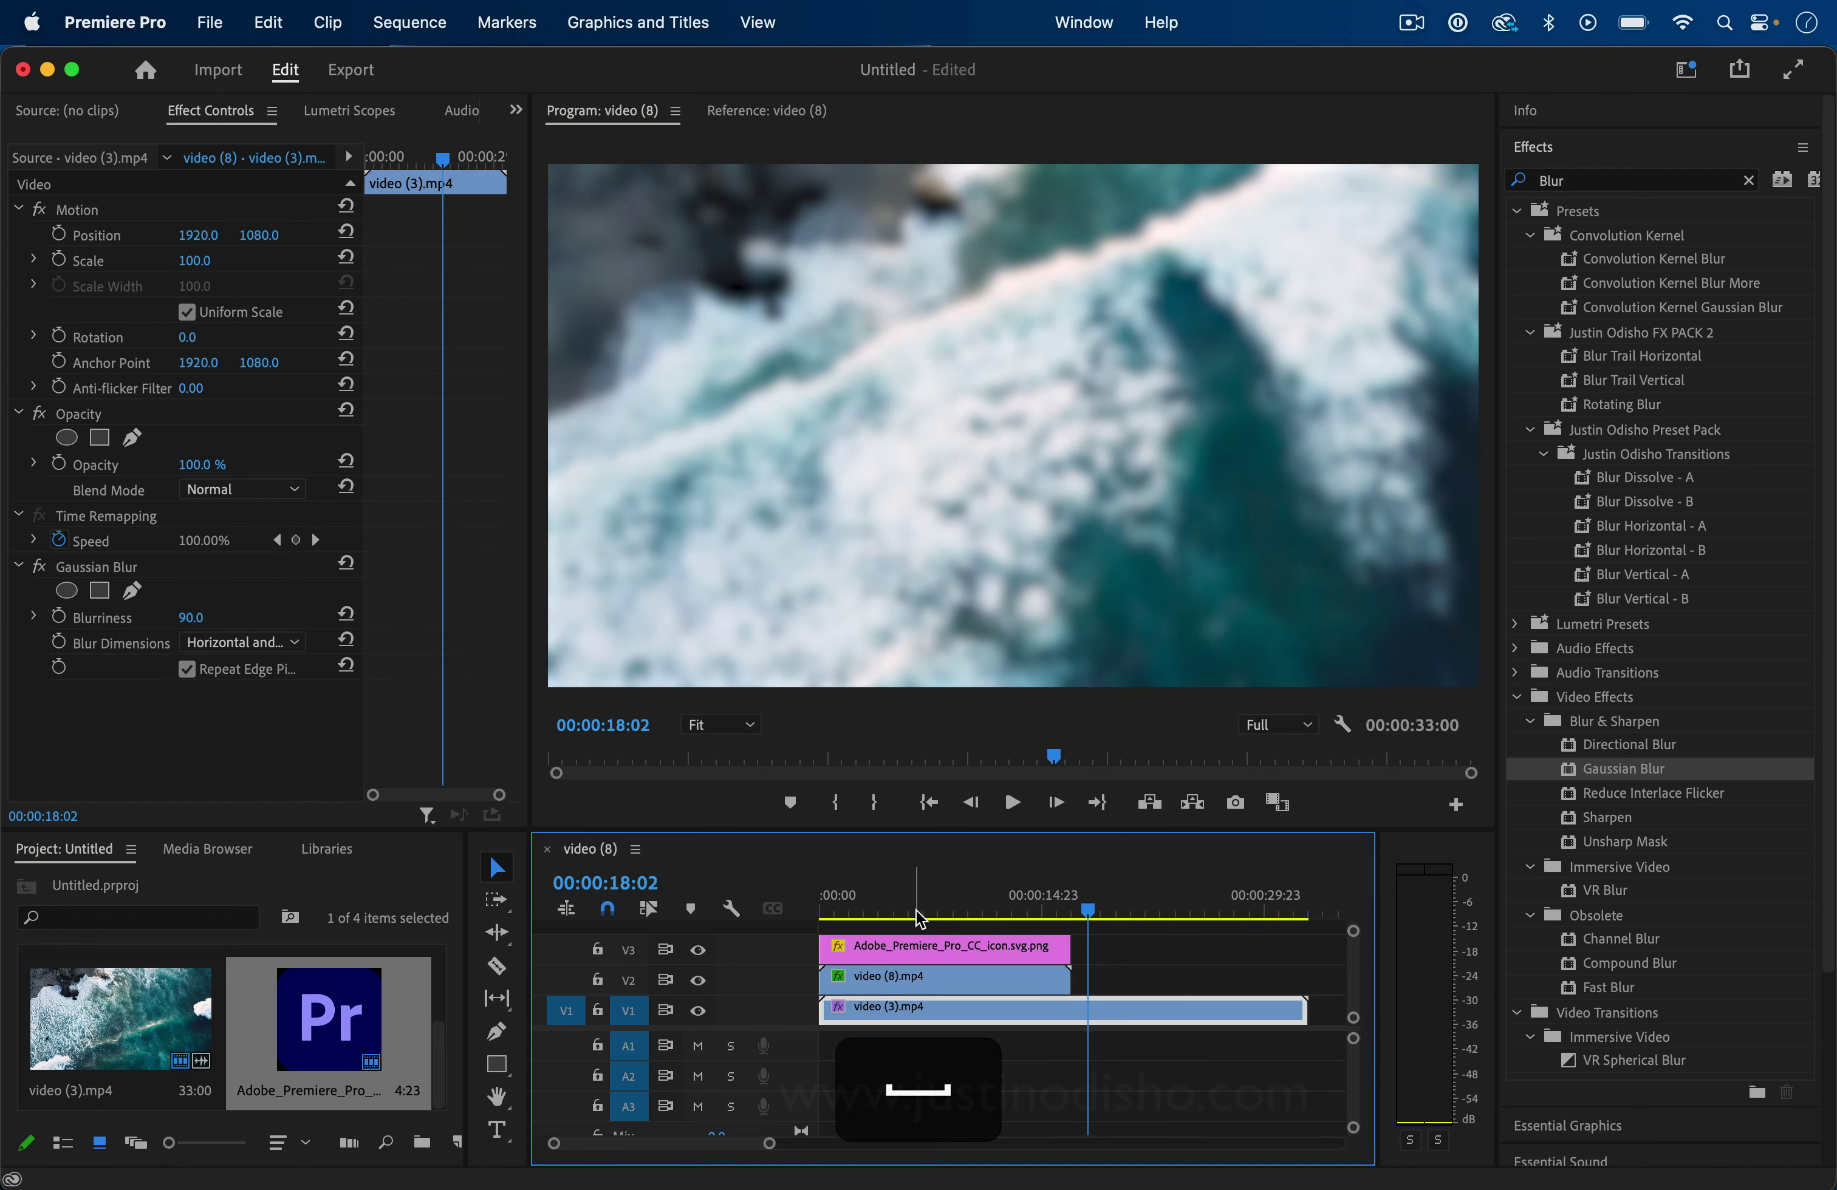
left_click(918, 914)
key("space")
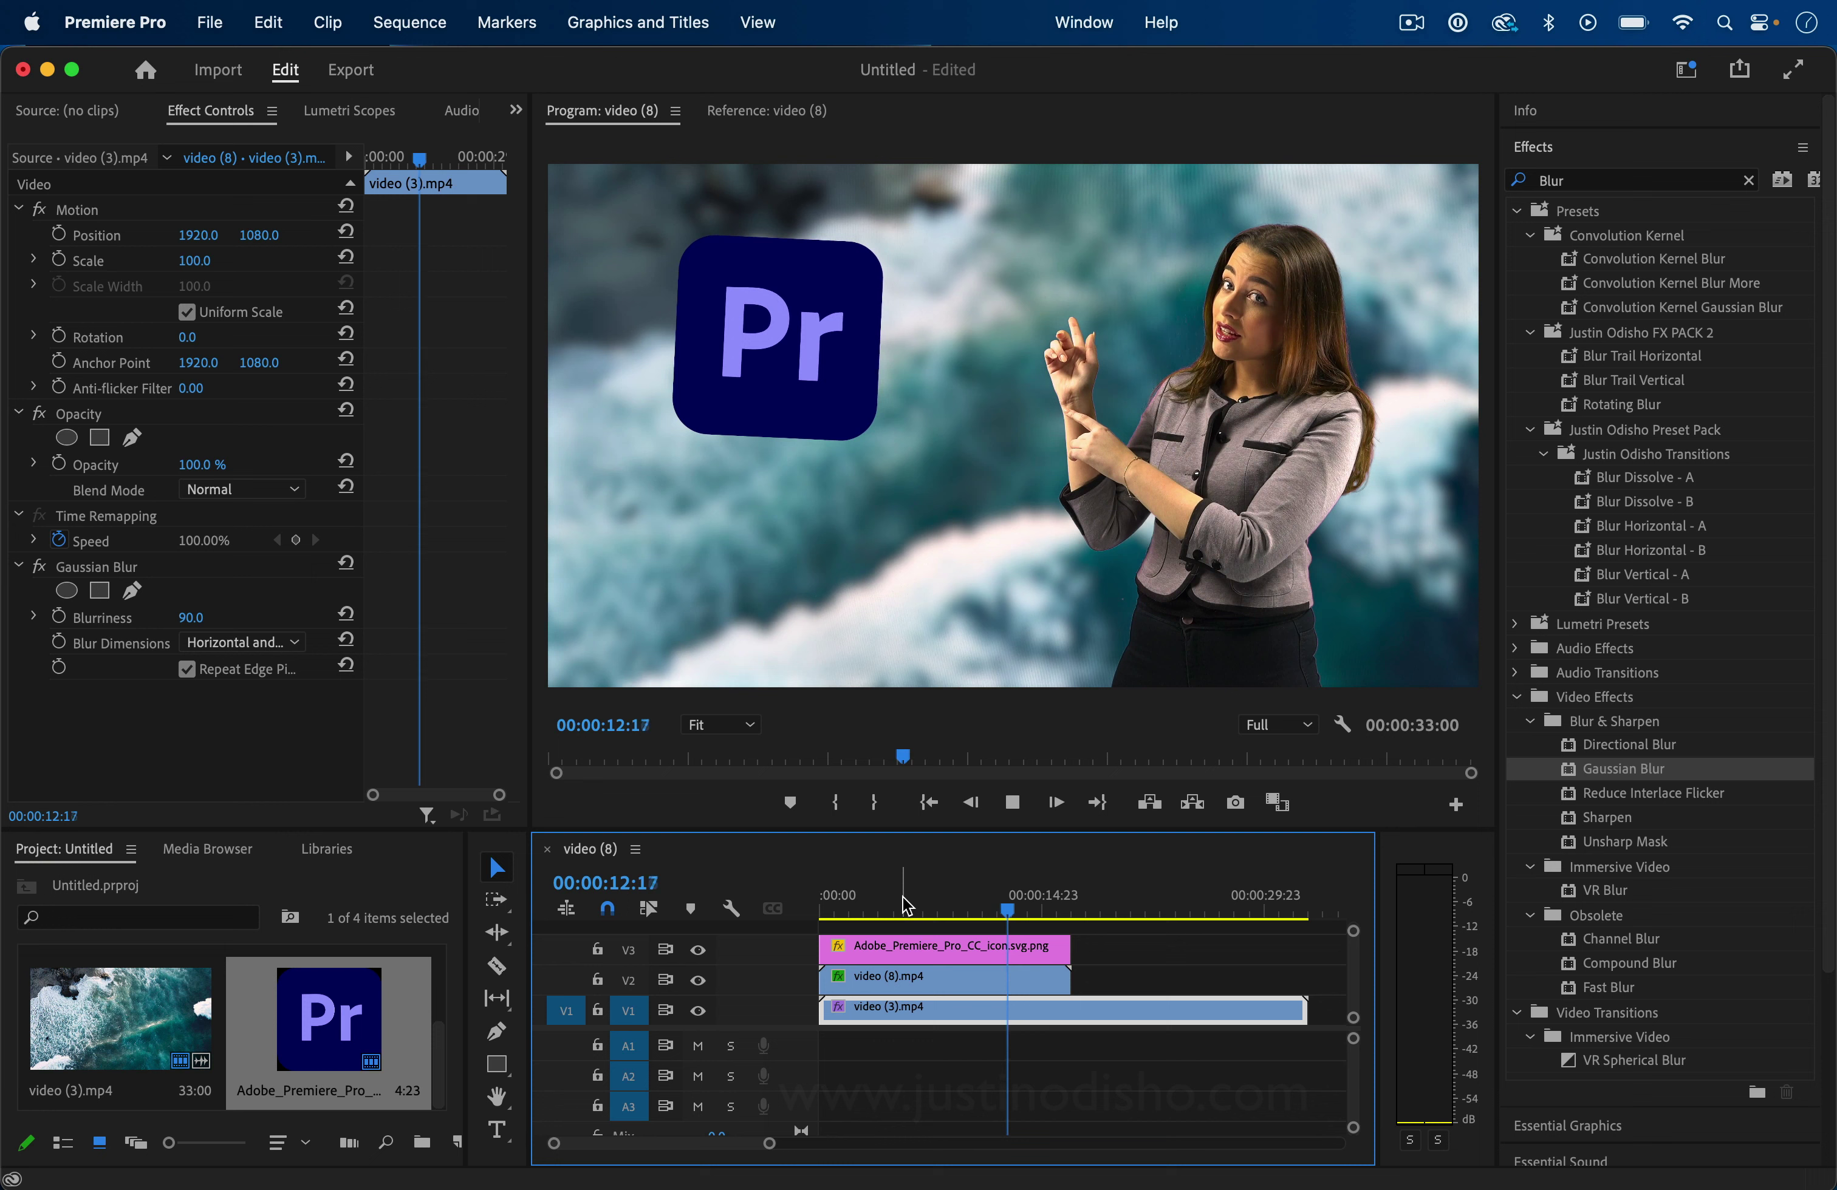
key("space")
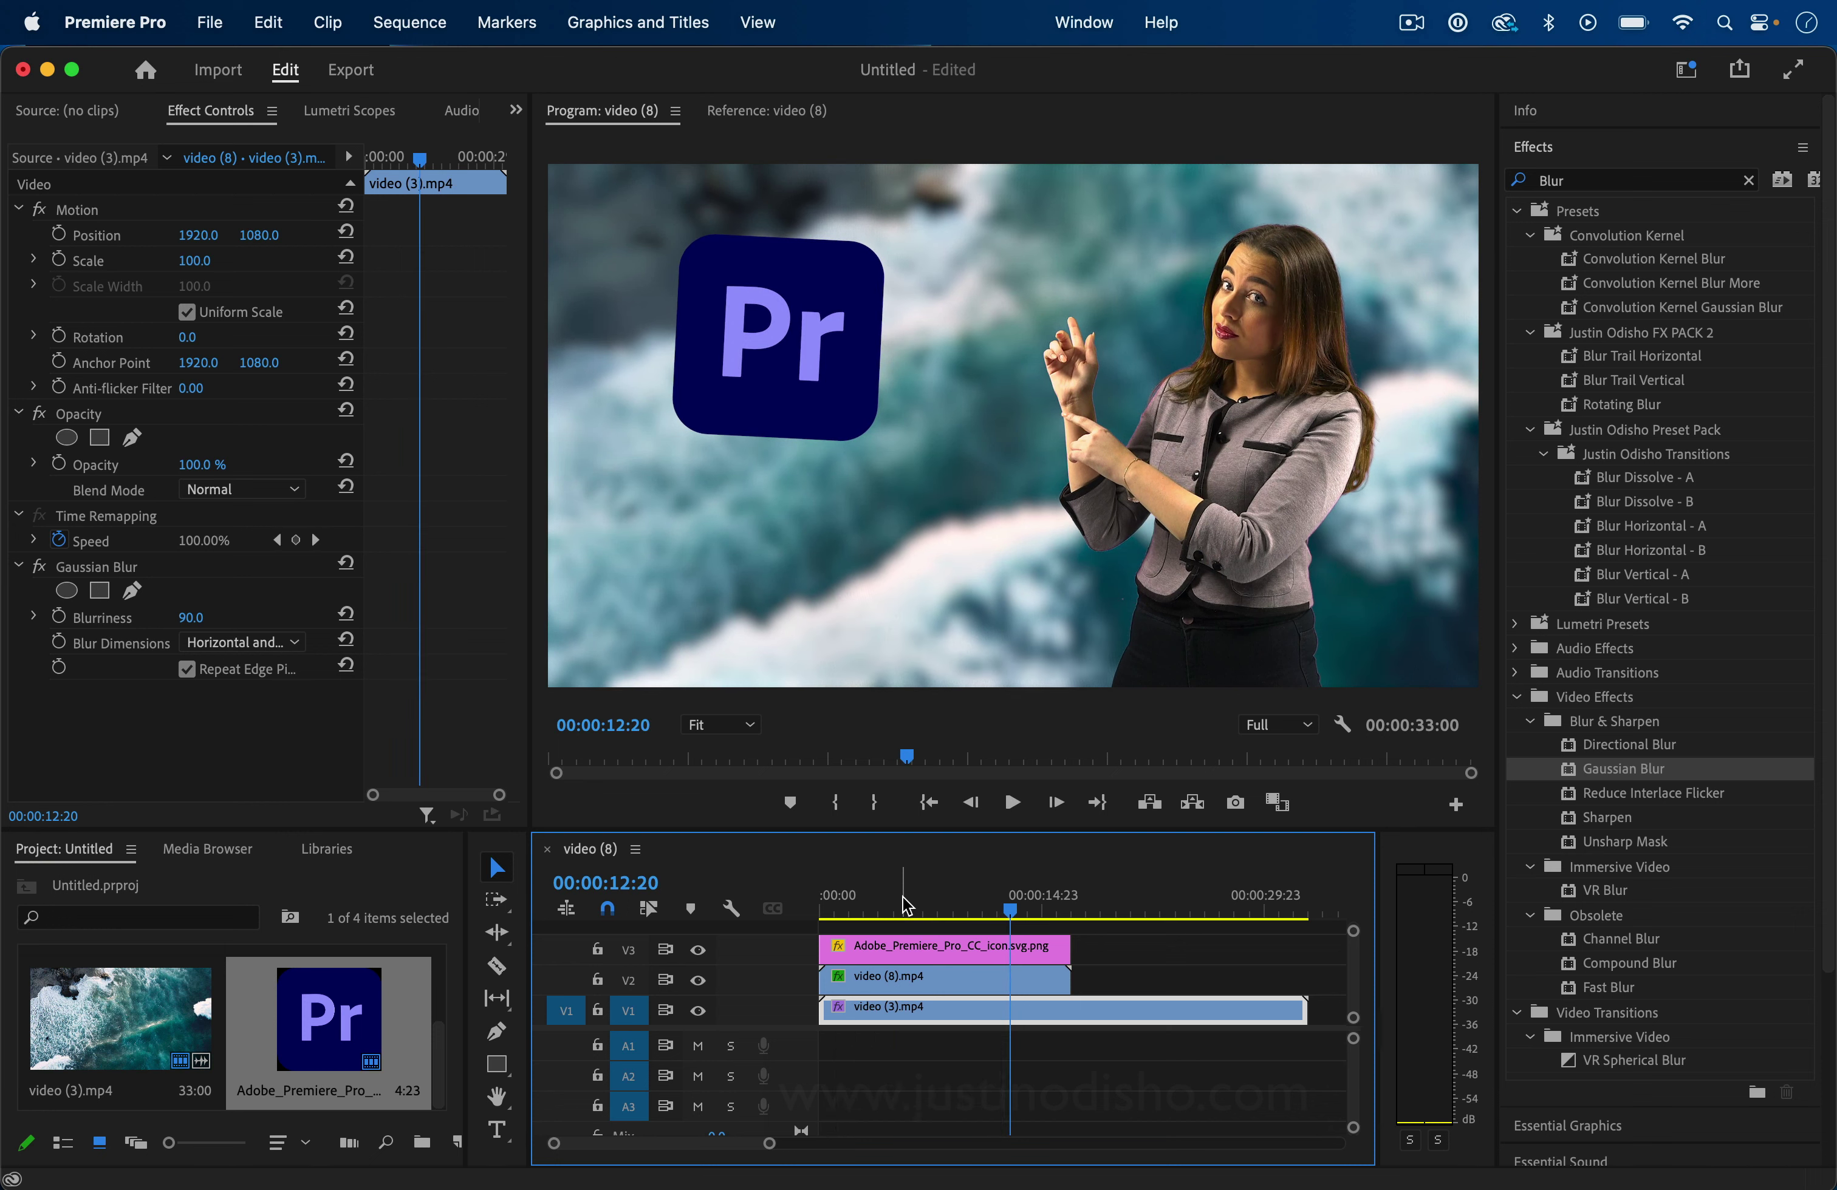
Step: Replay the sequence from the beginning, stopping at 00:00:04:07
key("Home")
key("space")
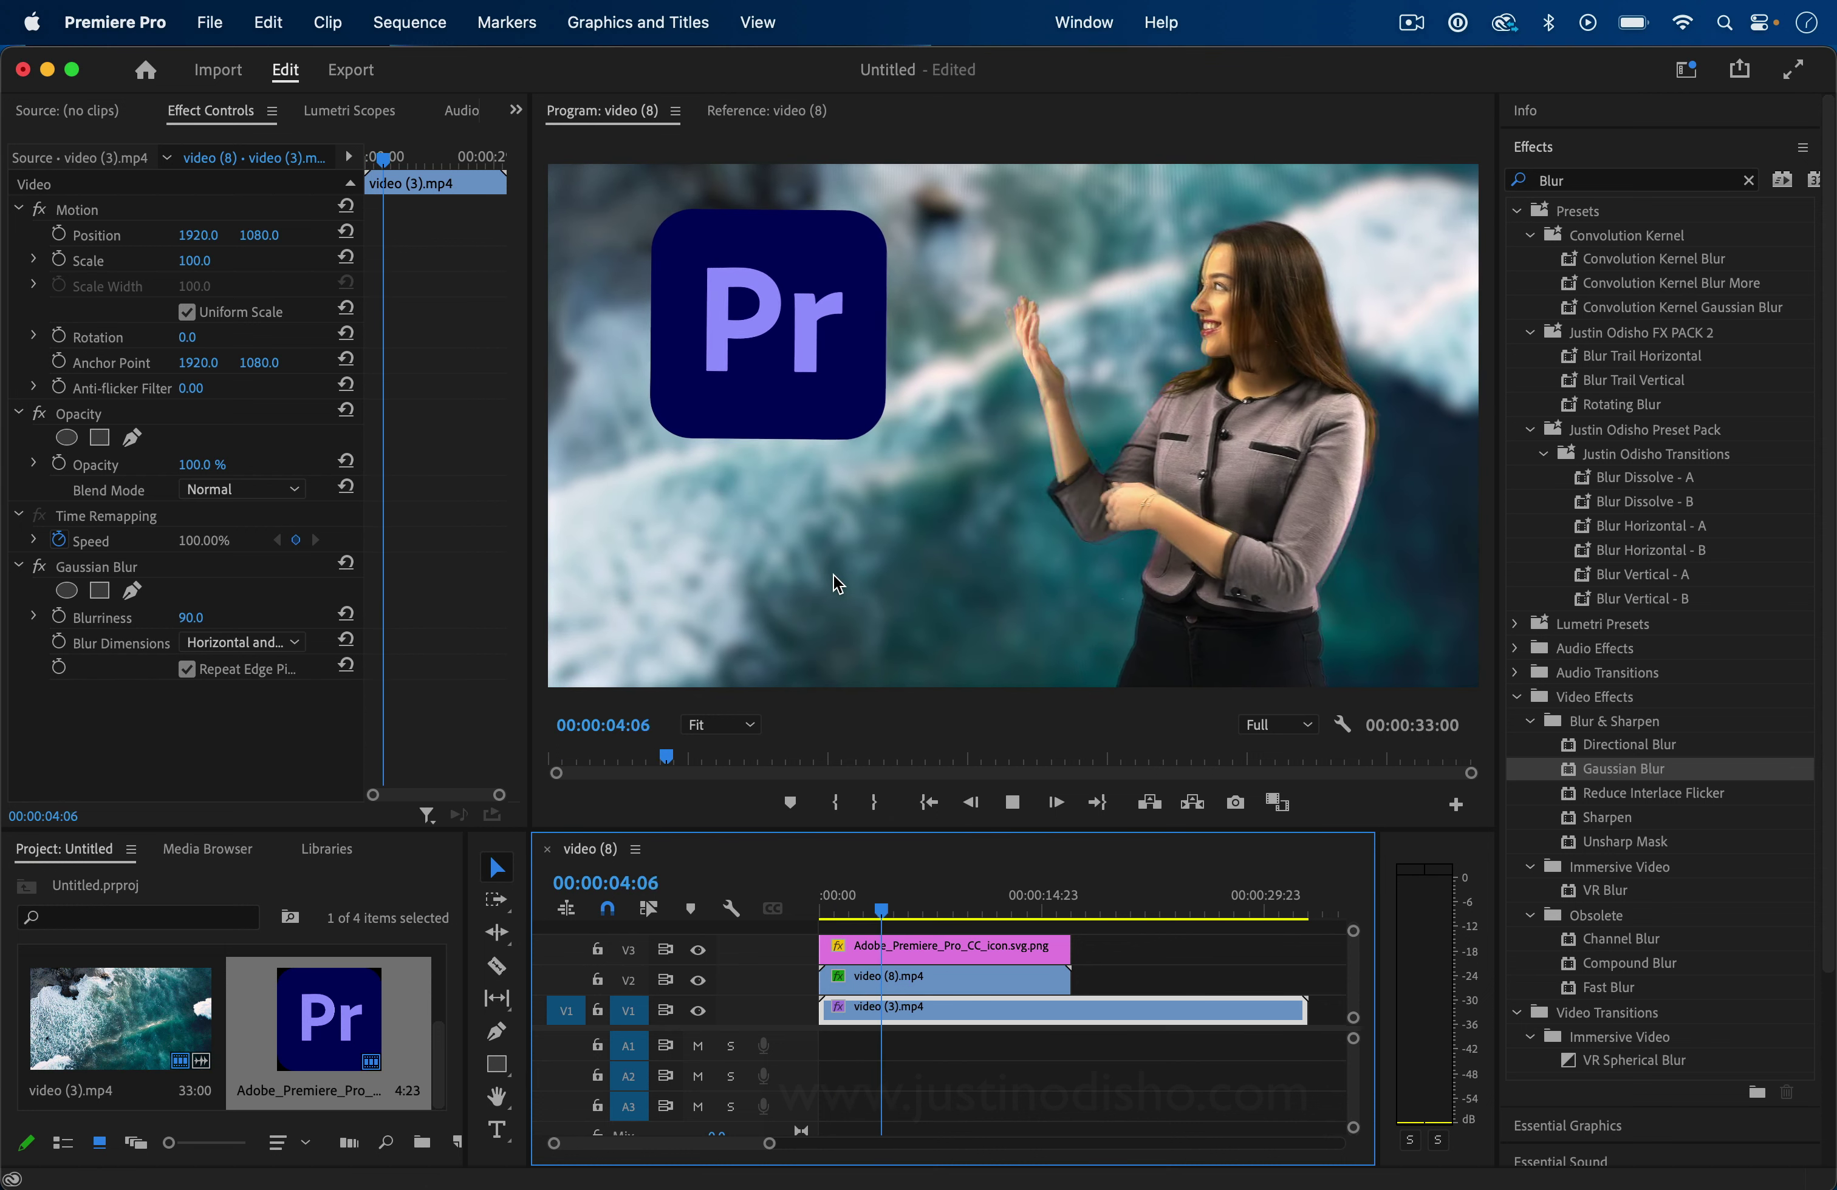
key("space")
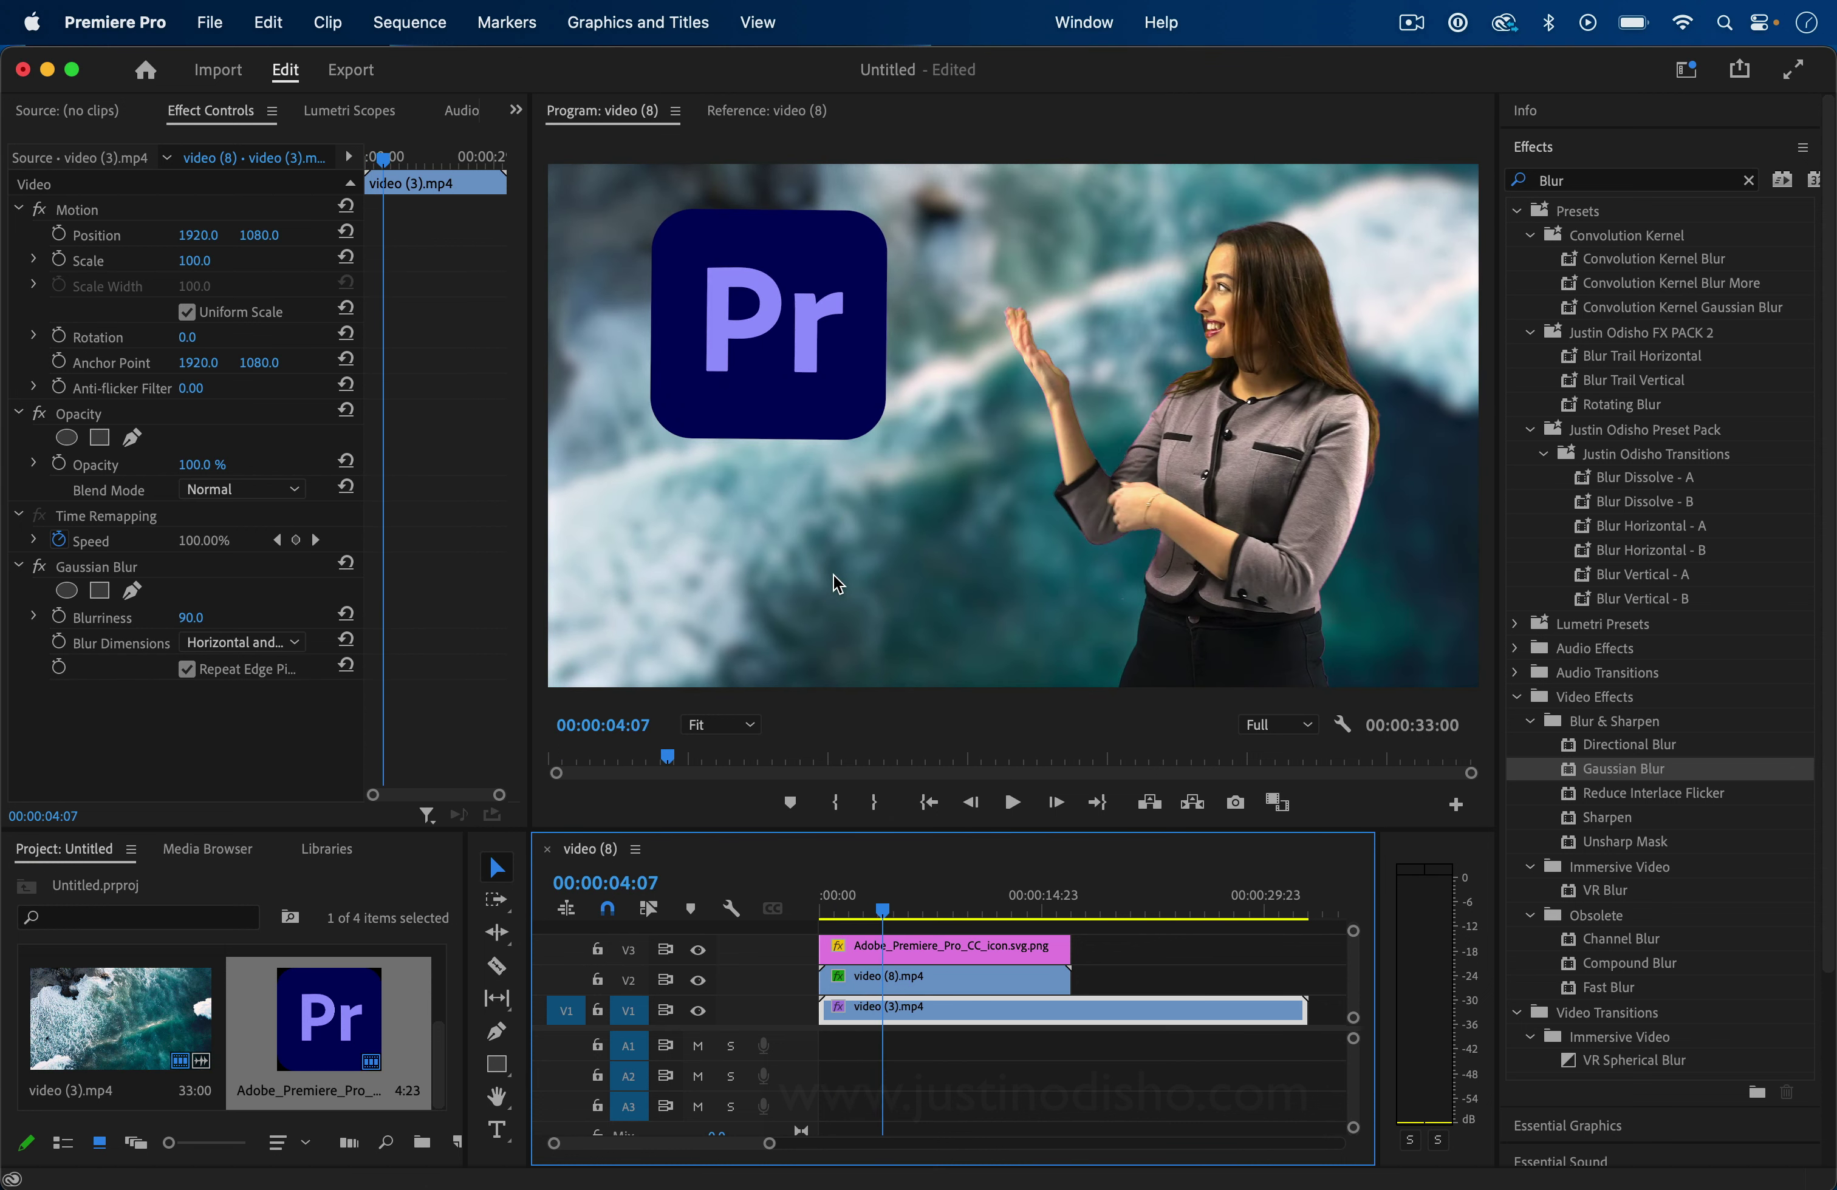